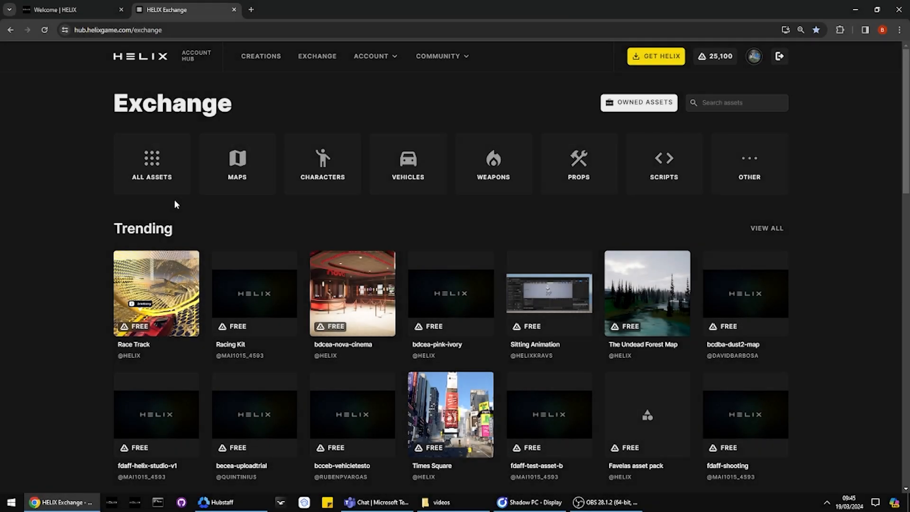
Step: Switch to File Explorer and open the Assets folder inside HELIX_TUTORIAL2 on the Storage (D:) drive
click(436, 502)
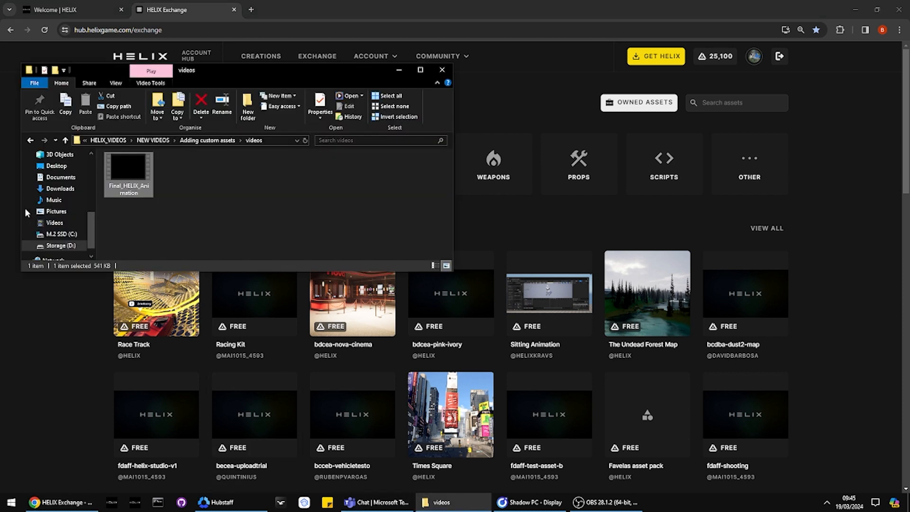
click(55, 246)
double_click(130, 238)
double_click(132, 199)
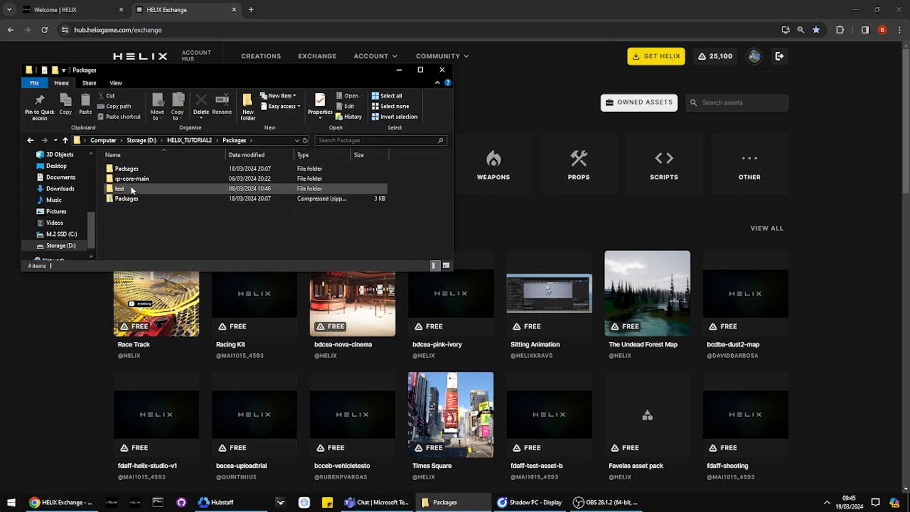
key(alt+Left)
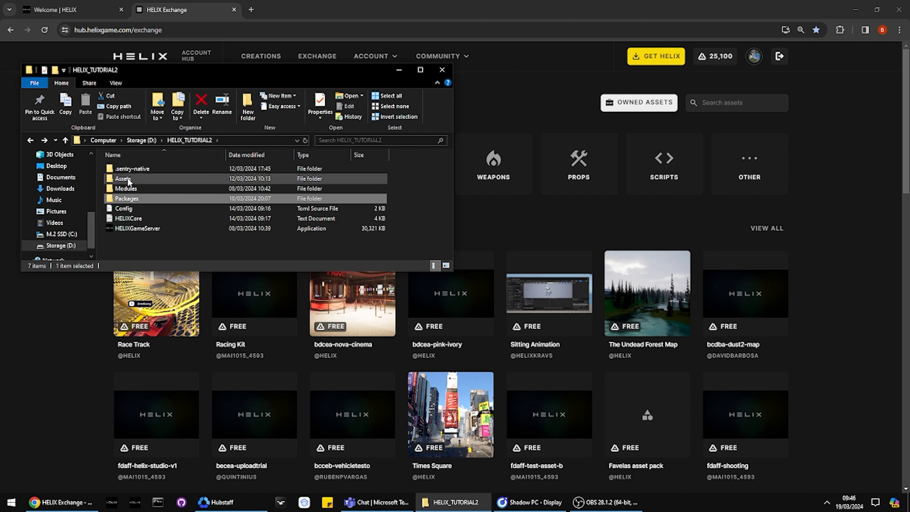
double_click(127, 180)
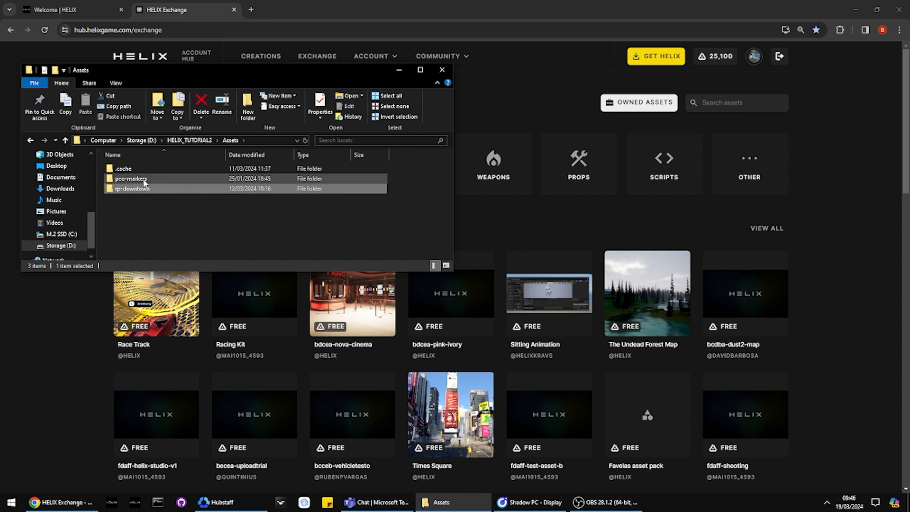
Step: Return to the browser, open the HELIX Exchange in its own tab and view the RP Downtown map's asset page
click(47, 326)
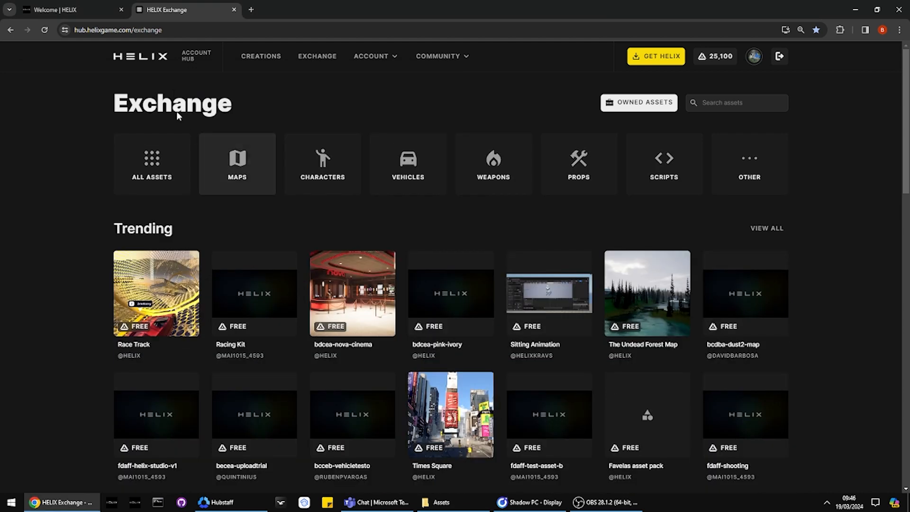
click(303, 58)
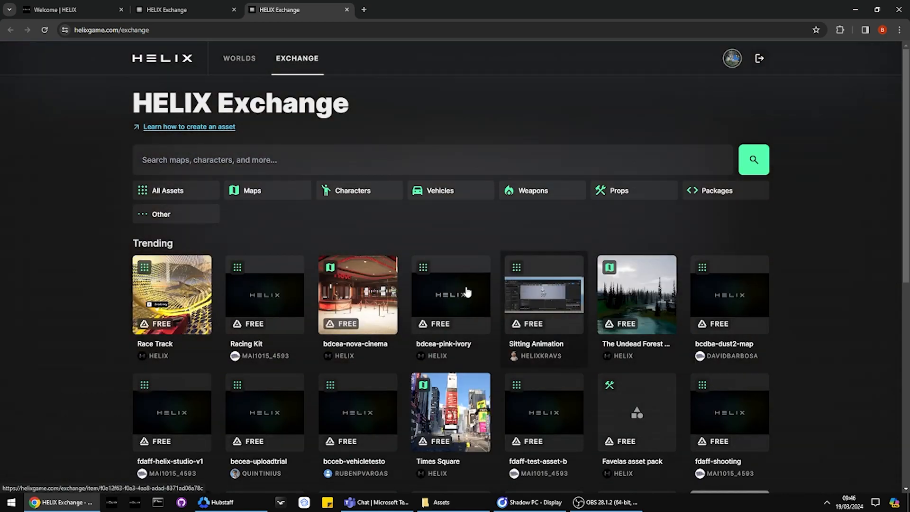
scroll(170, 309, down, 4)
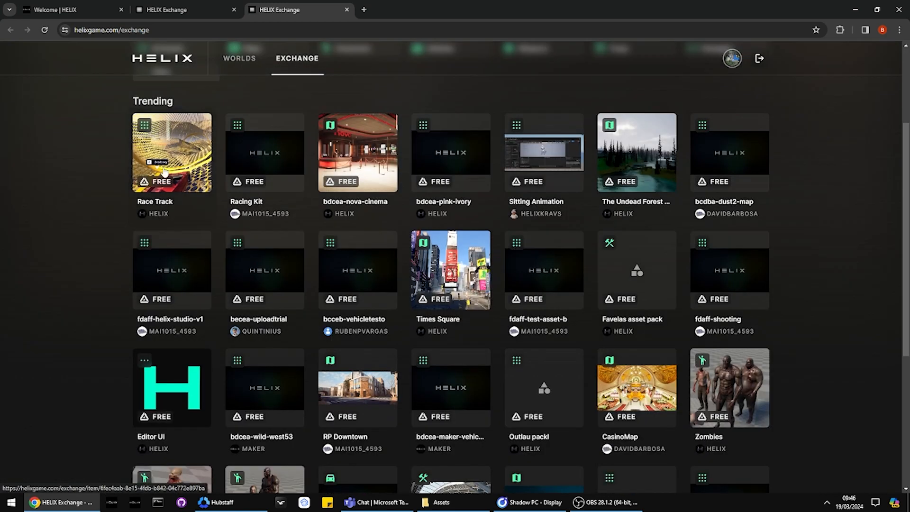
scroll(181, 272, down, 3)
scroll(180, 272, down, 1)
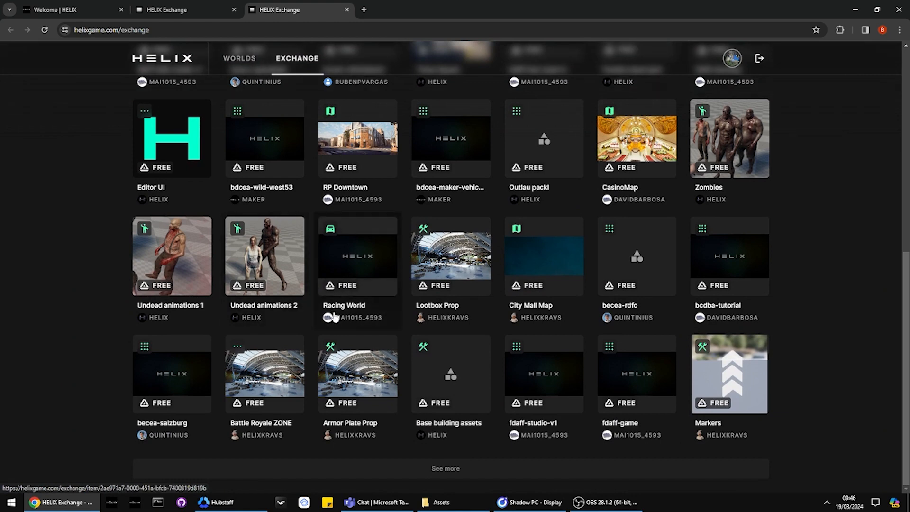
scroll(523, 292, up, 8)
click(358, 374)
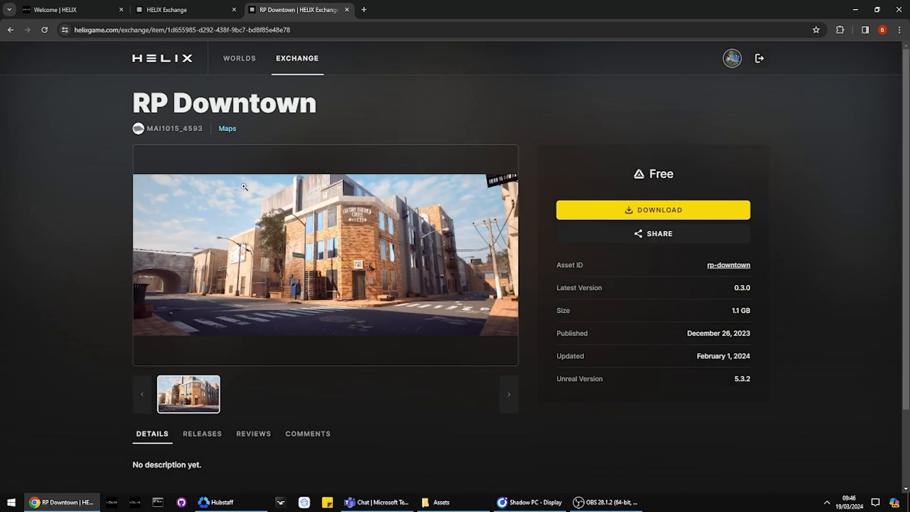
triple_click(246, 105)
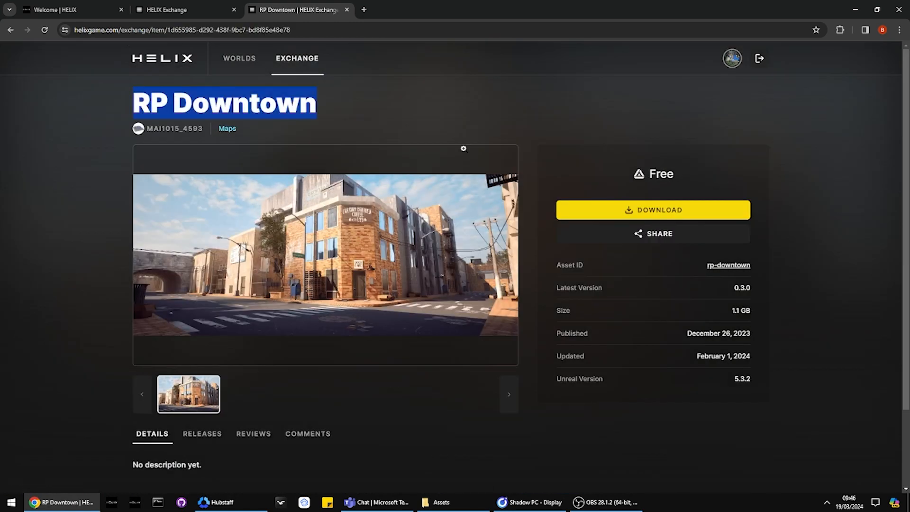
click(517, 137)
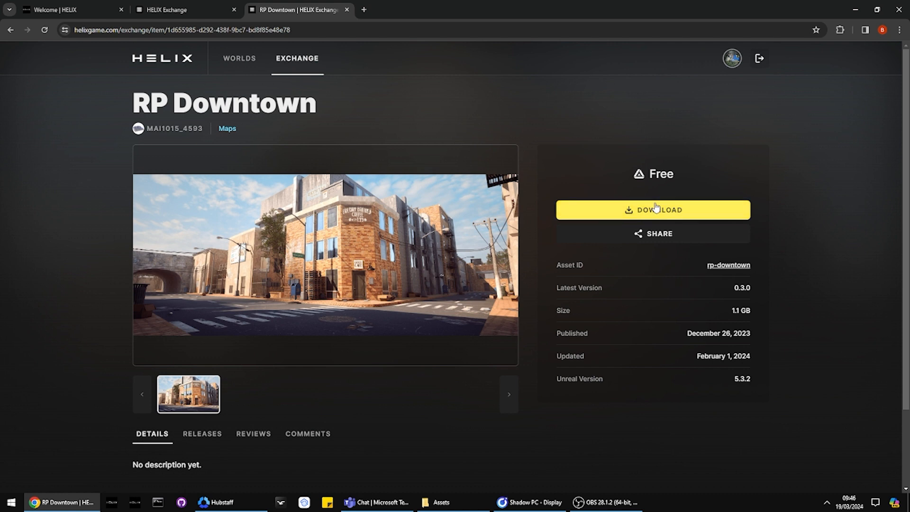
Step: Switch back to File Explorer and look at the pco-markers and rp-downtown folders inside the Assets folder
click(441, 502)
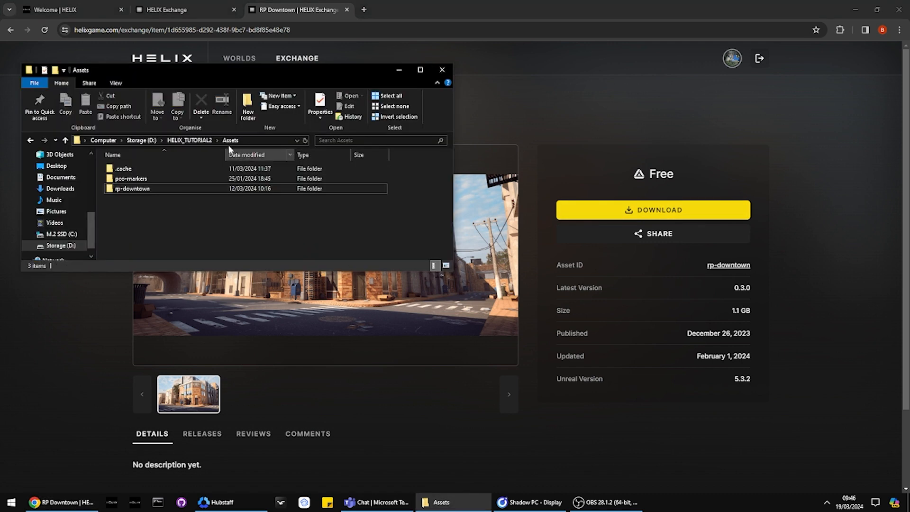
drag(144, 199, 117, 181)
click(149, 203)
click(123, 197)
drag(167, 212, 125, 182)
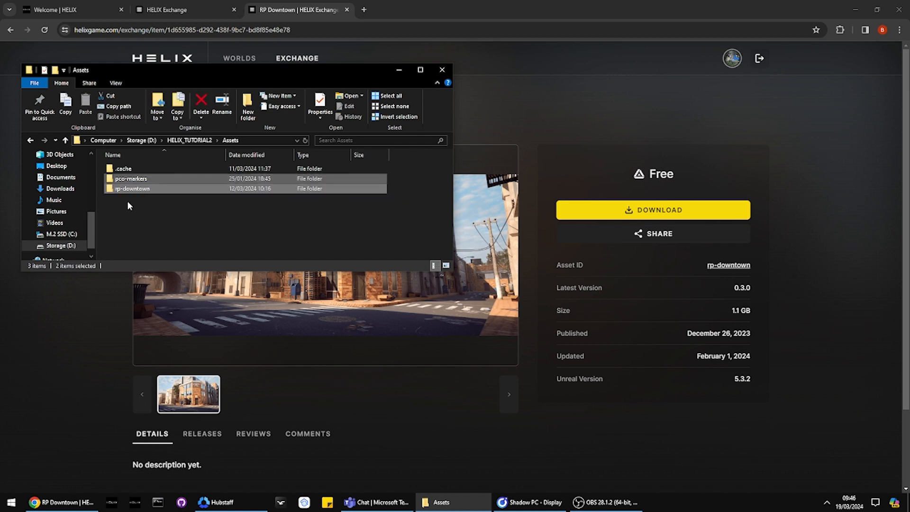
click(126, 203)
Step: Glance over the hub's Exchange listing, then open the Assets toml file from the pco-markers asset folder
click(150, 6)
scroll(215, 197, down, 7)
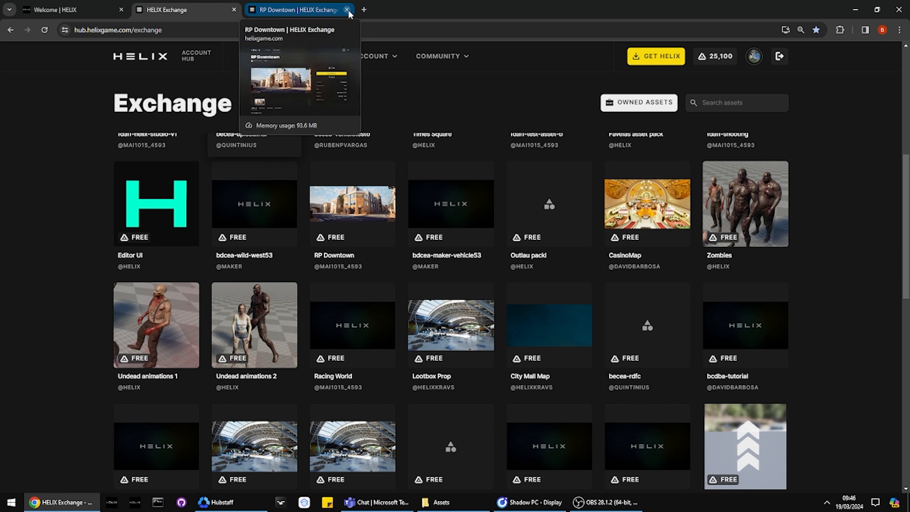
key(alt+Tab)
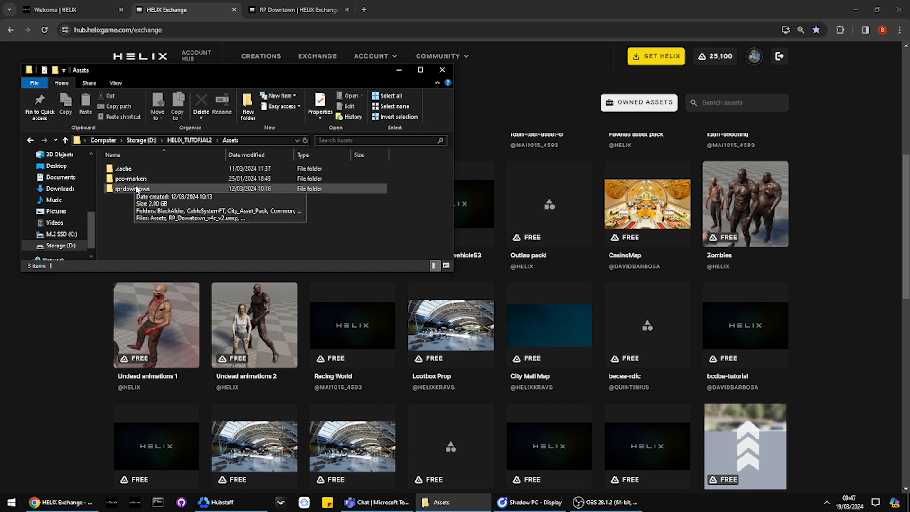
double_click(135, 178)
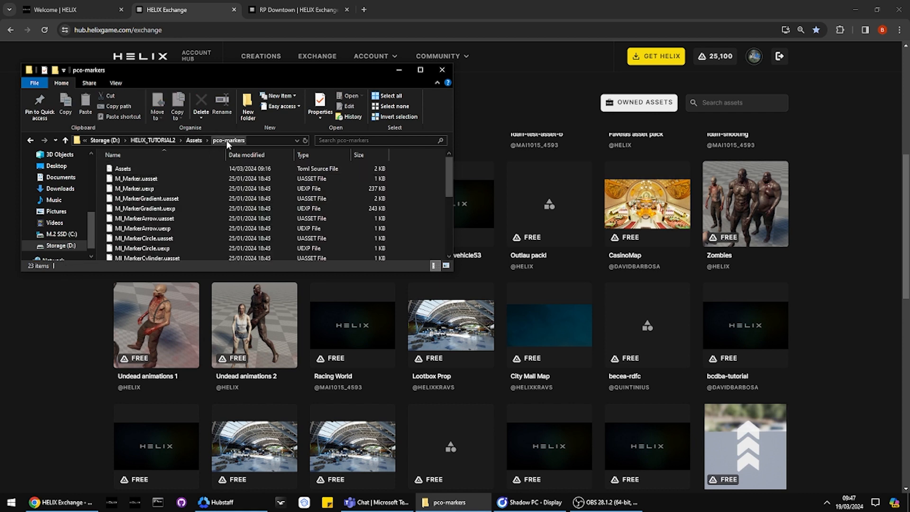
click(200, 171)
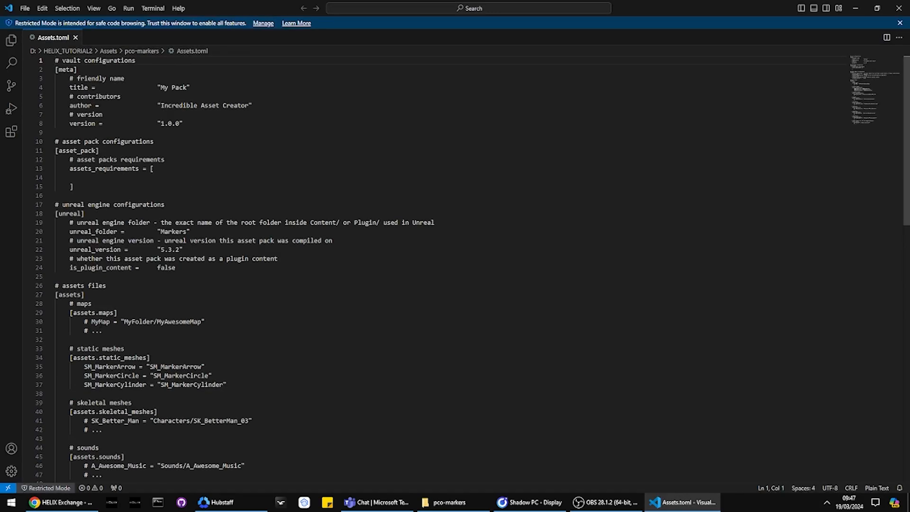
Step: Examine the asset file sections in Assets.toml, especially the maps section and the SM_MarkerArrow entry under static meshes
scroll(71, 193, down, 5)
drag(63, 170, 102, 188)
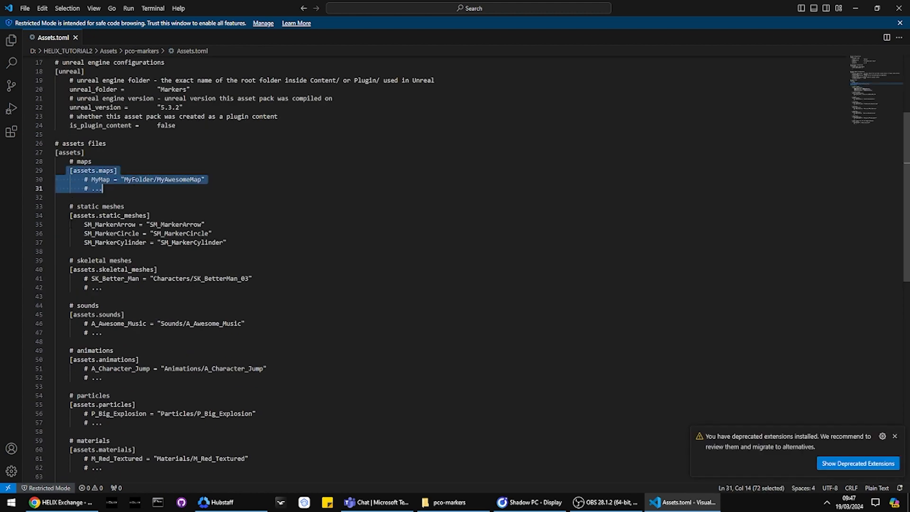
scroll(102, 189, down, 2)
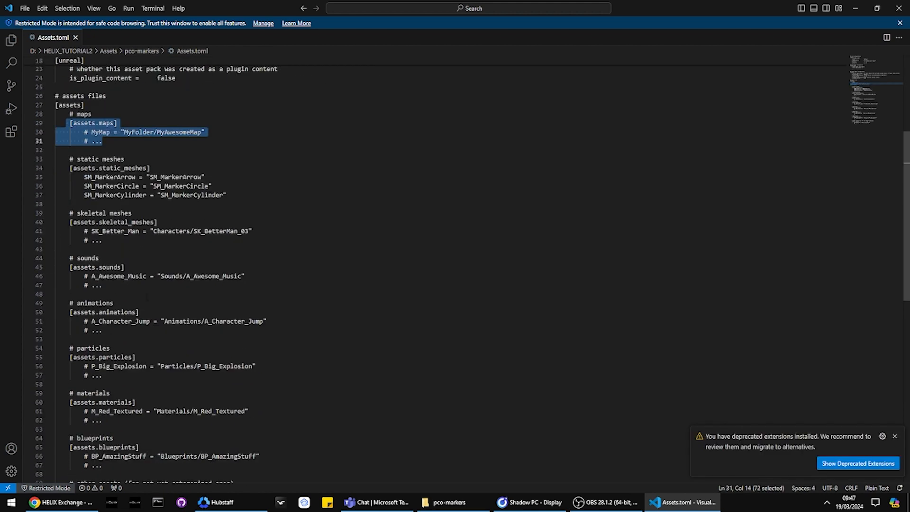
scroll(102, 188, up, 3)
drag(84, 247, 221, 274)
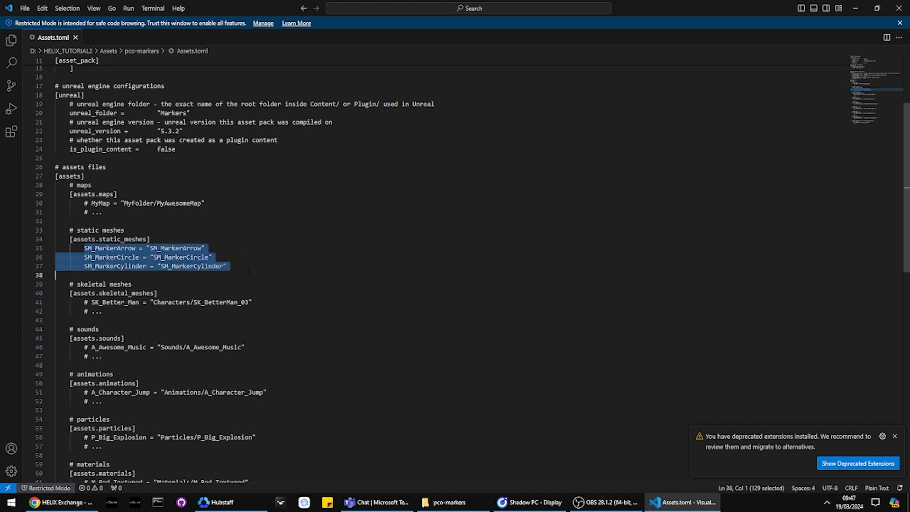
click(228, 267)
double_click(112, 248)
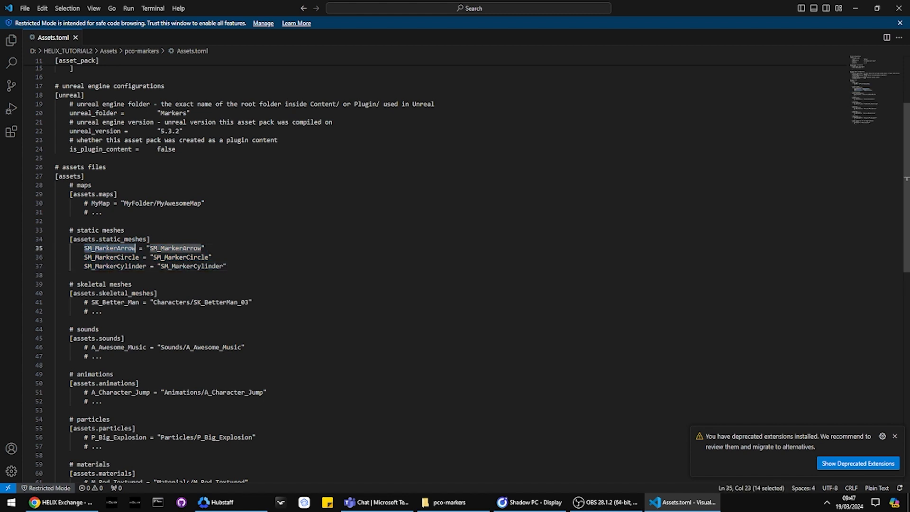
double_click(109, 247)
double_click(167, 248)
Step: Compare the static mesh entries in Assets.toml with the mesh files in the pco-markers folder and review the file's upper configuration sections
click(454, 502)
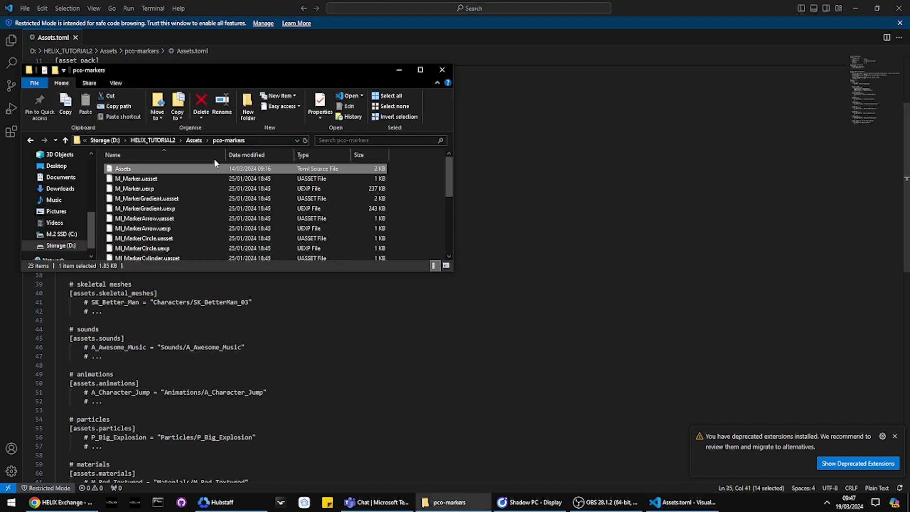
scroll(194, 213, down, 5)
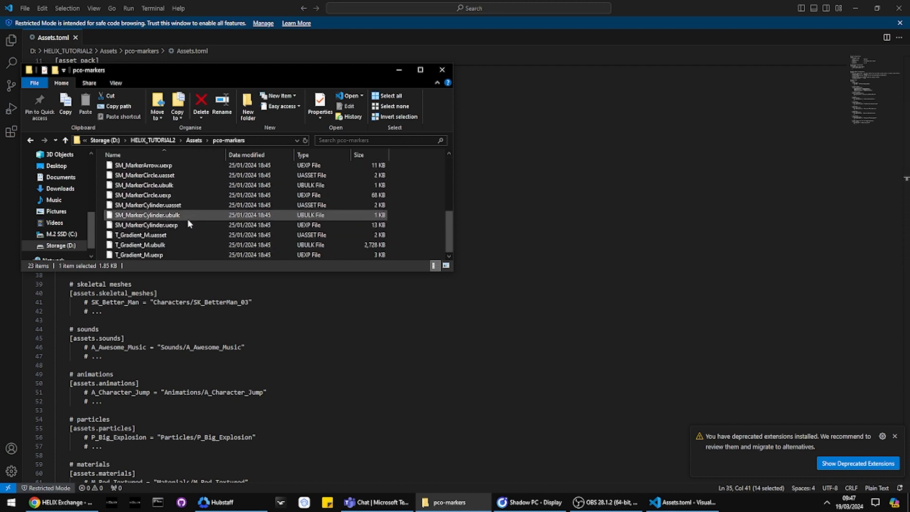
scroll(188, 219, up, 5)
click(201, 302)
double_click(175, 247)
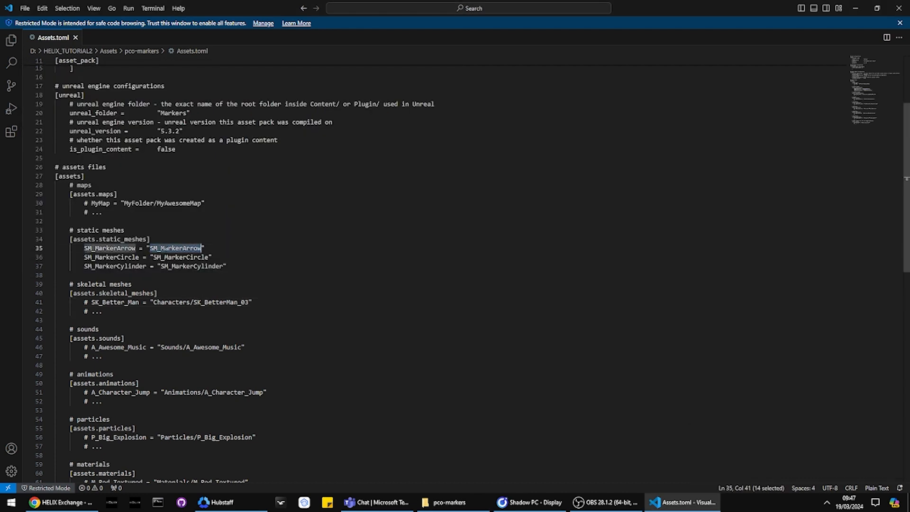
click(165, 248)
scroll(159, 199, up, 3)
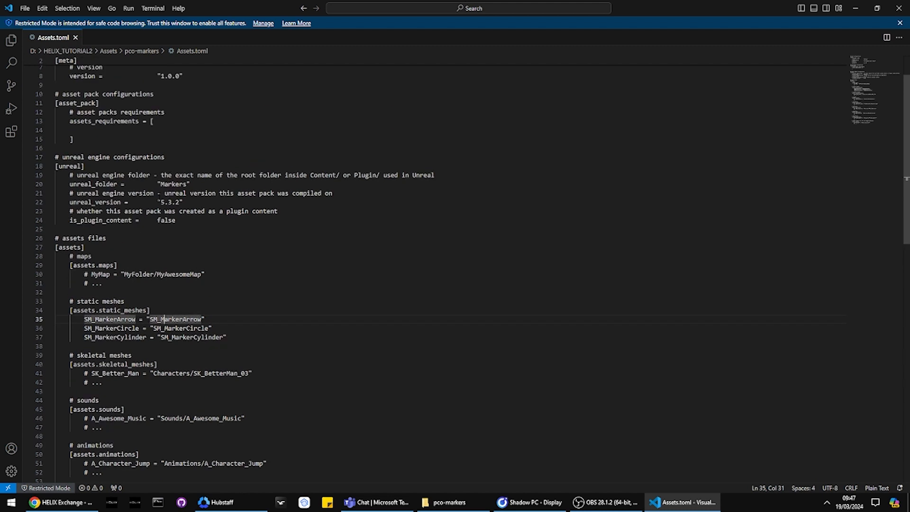
scroll(232, 306, up, 2)
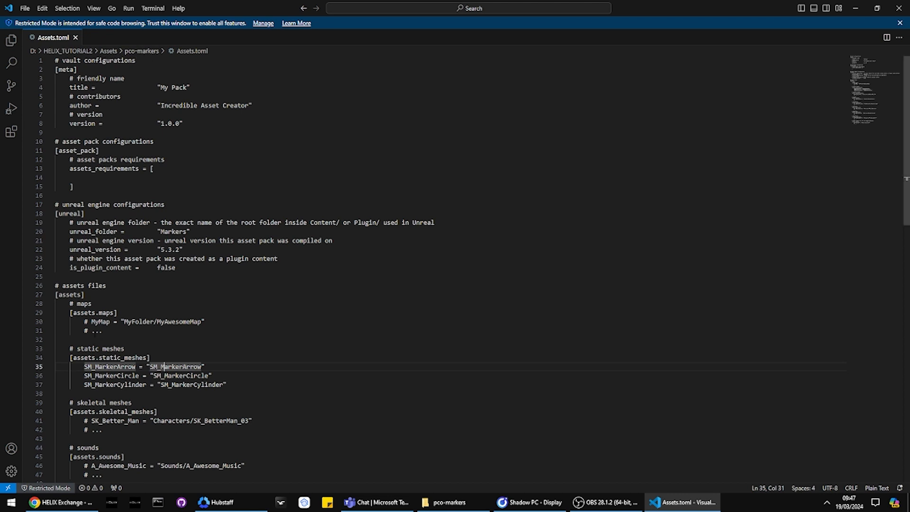
double_click(103, 366)
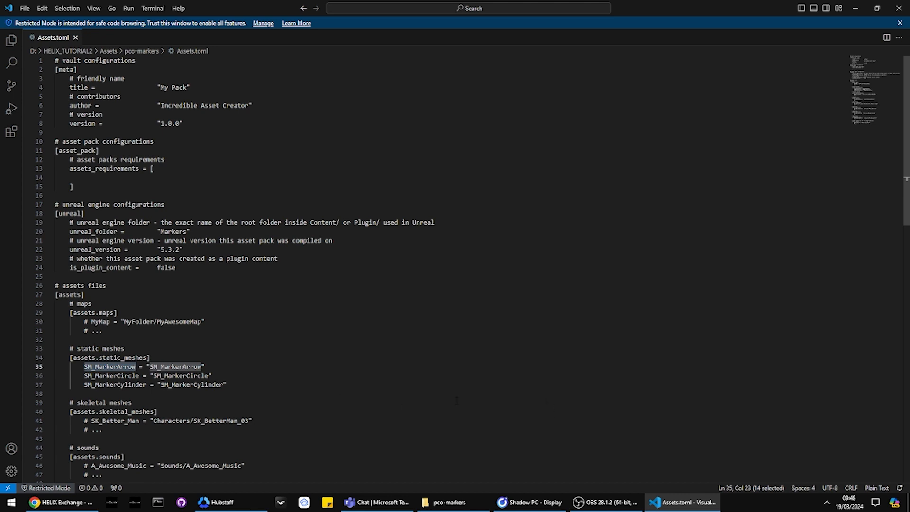
Step: Launch the Epic Games Launcher and open the Unreal Engine library of engine versions
click(4, 501)
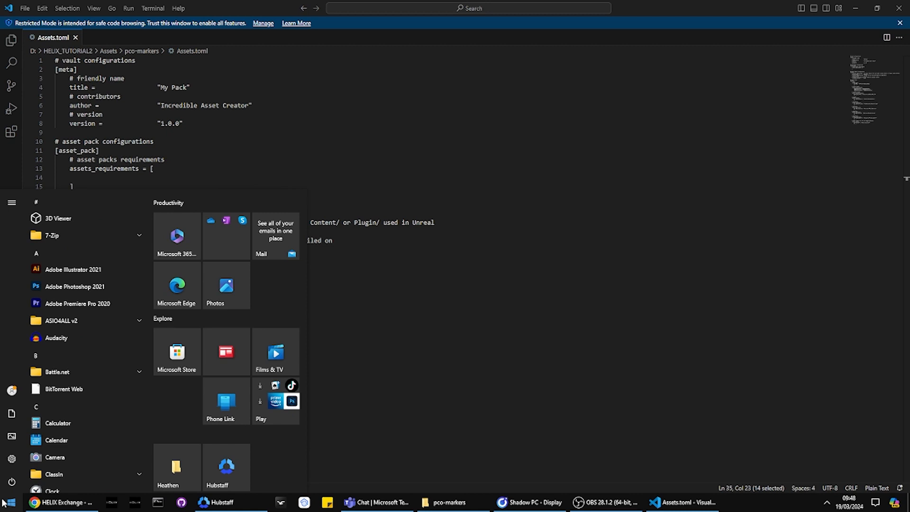
text(epic)
key(Return)
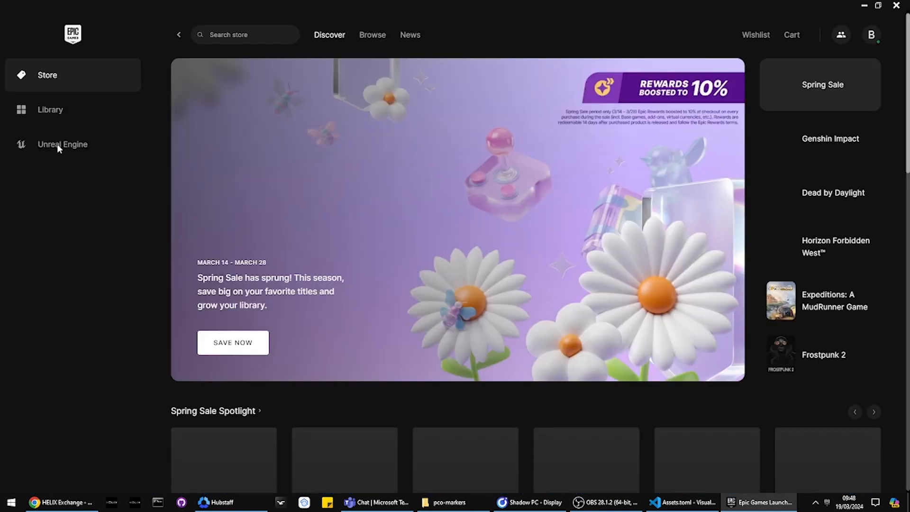
click(65, 144)
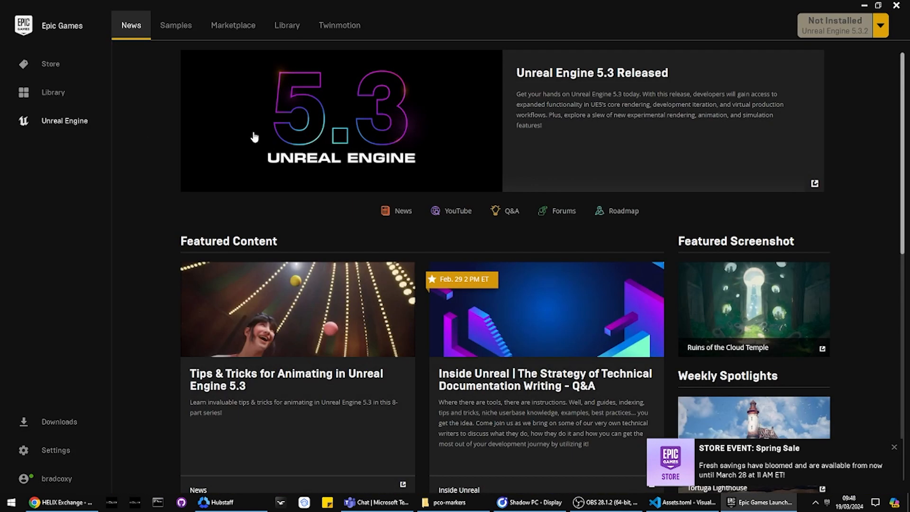
click(270, 26)
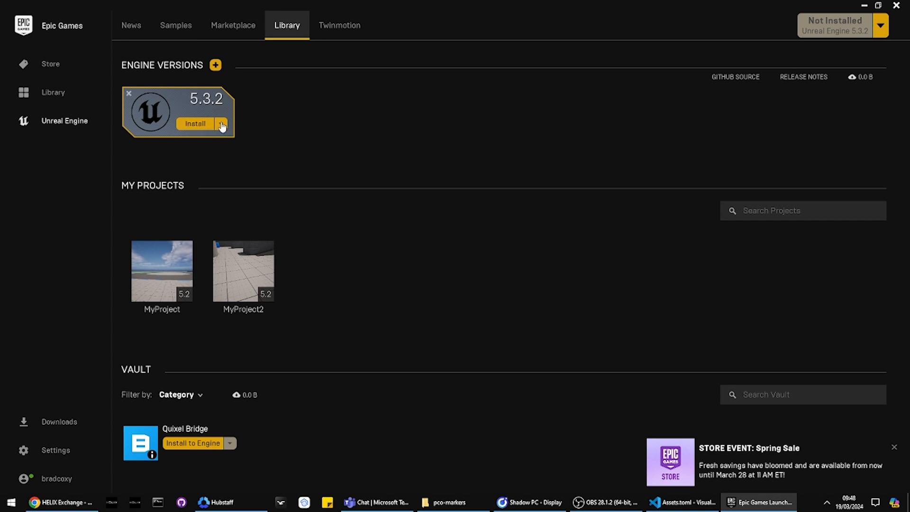
Step: Start installing Unreal Engine 5.3.2 in the proposed install folder with Create Shortcut enabled
click(221, 124)
click(221, 124)
click(193, 125)
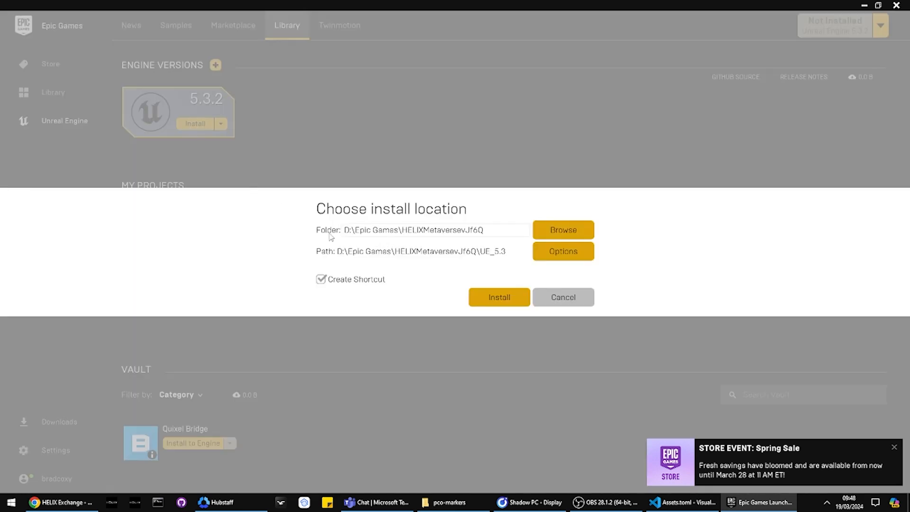
click(507, 297)
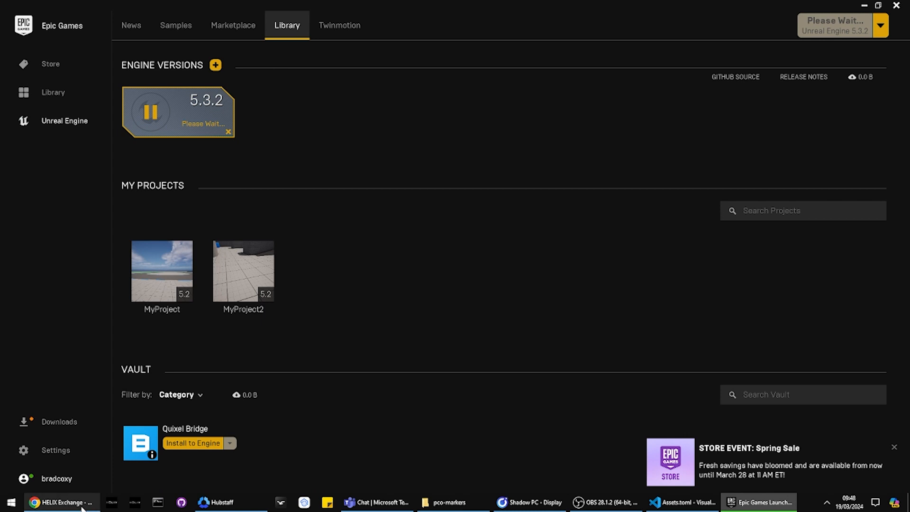
Step: Switch back to the browser and open the HELIX documentation site from the hub's community links
click(61, 502)
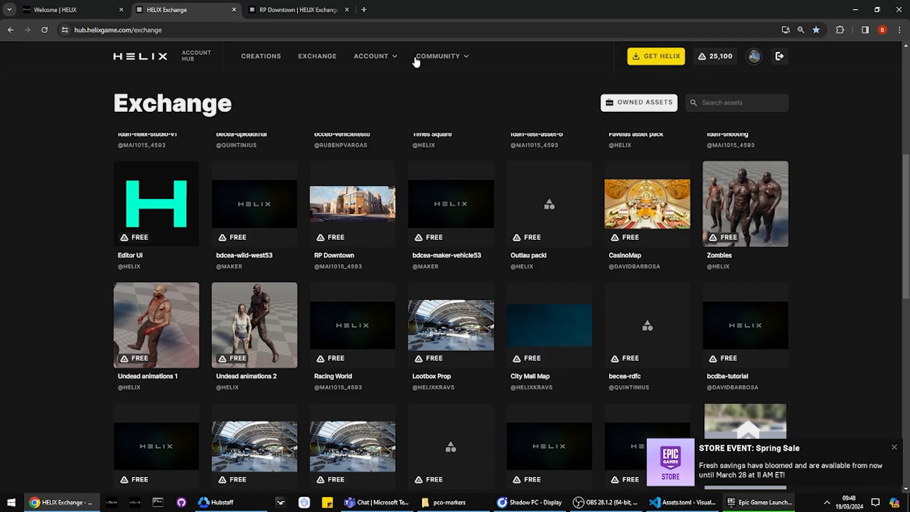
mouse_move(417, 60)
click(426, 77)
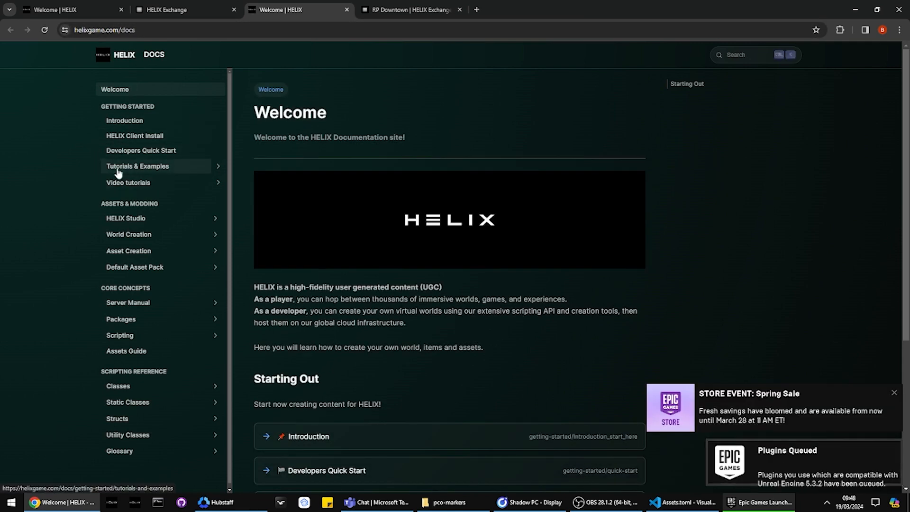
Step: Look through the Tutorials & Examples list and search the documentation for "helix studio"
click(118, 168)
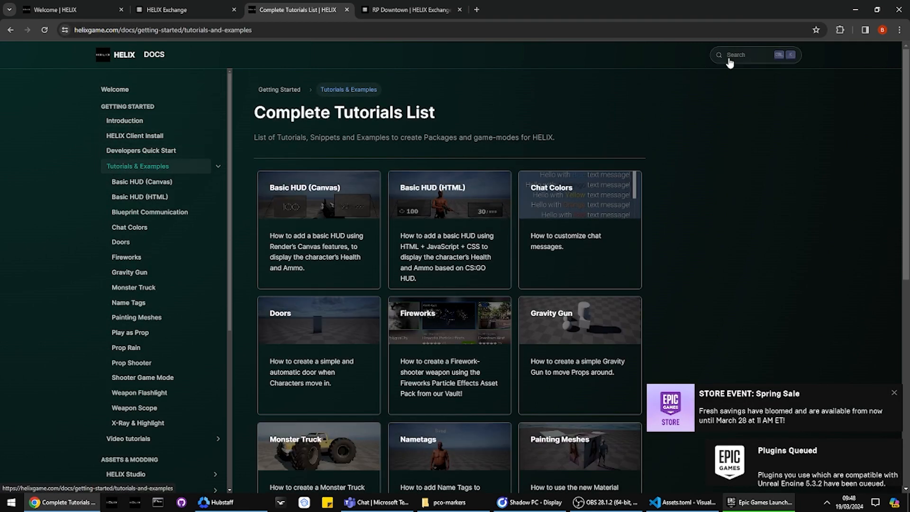
click(741, 58)
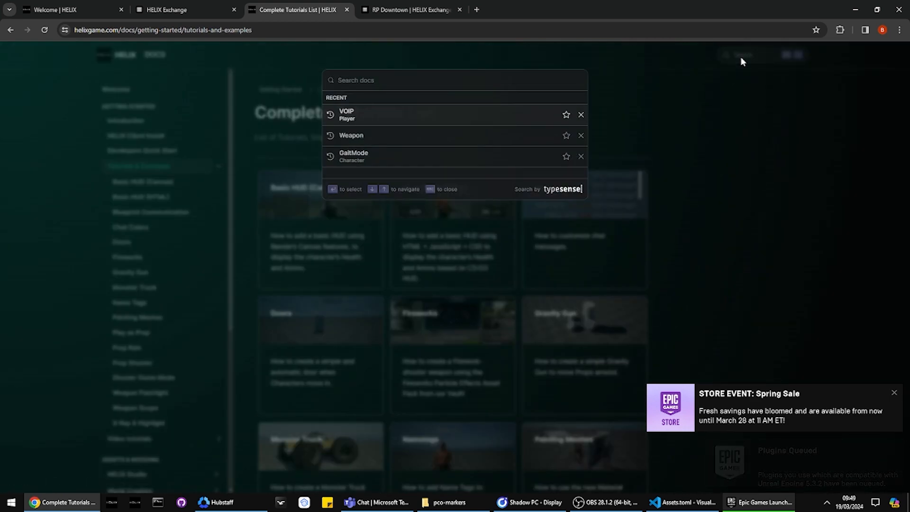
text(helix studio)
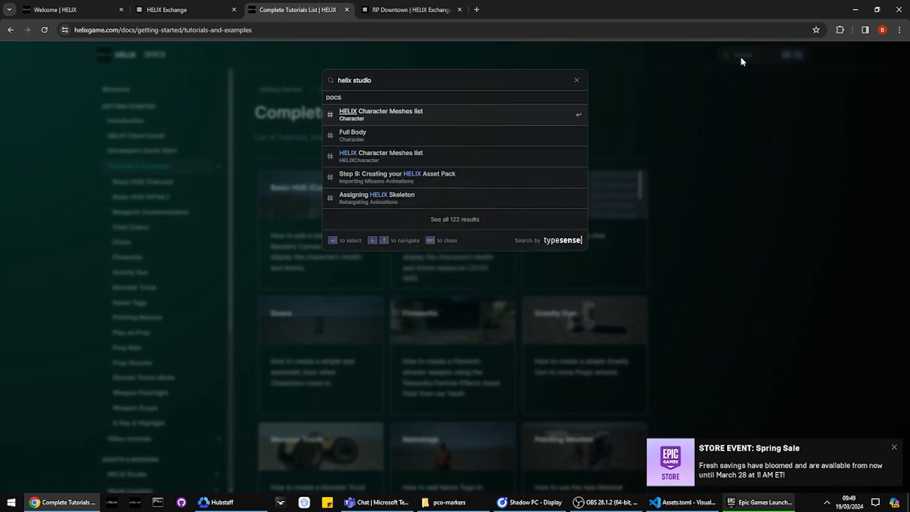
key(Escape)
click(218, 166)
click(203, 8)
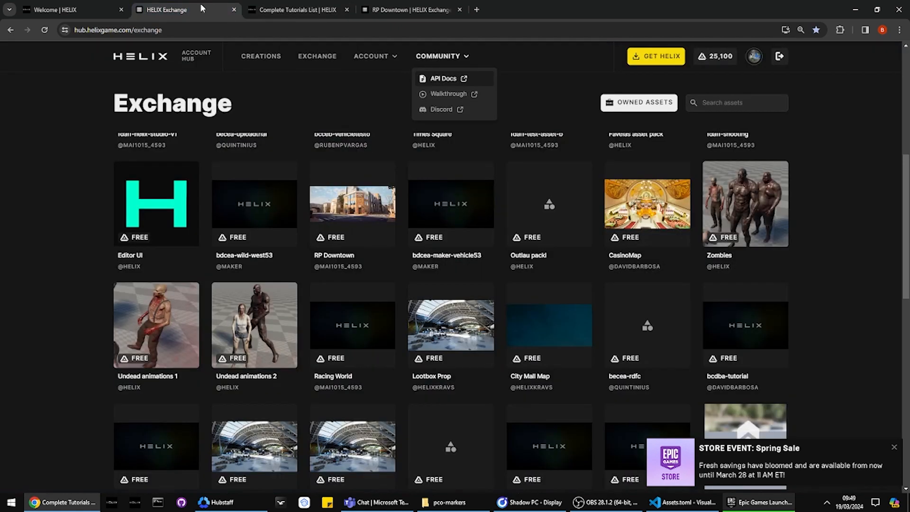
click(297, 10)
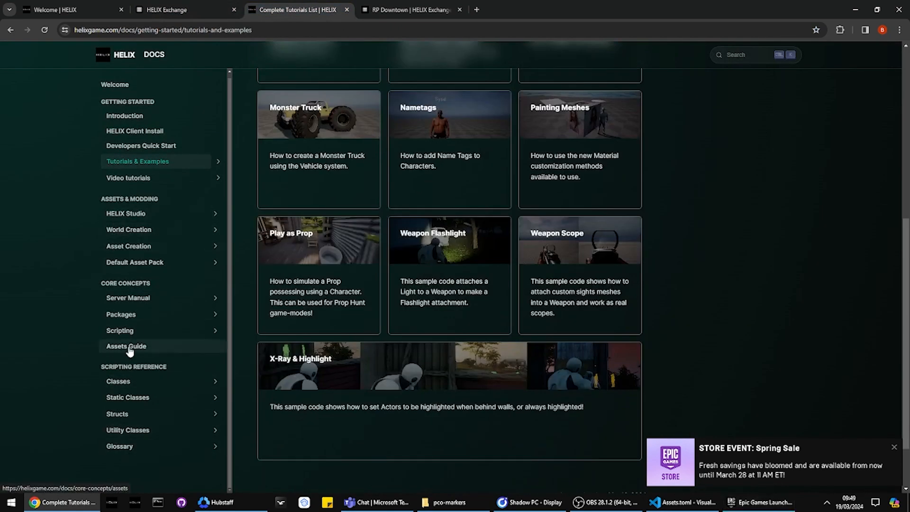
Step: Skim the Assets Guide, follow its Asset creation link and open the HELIX Studio guide to creating HEX items
click(127, 346)
scroll(128, 334, down, 6)
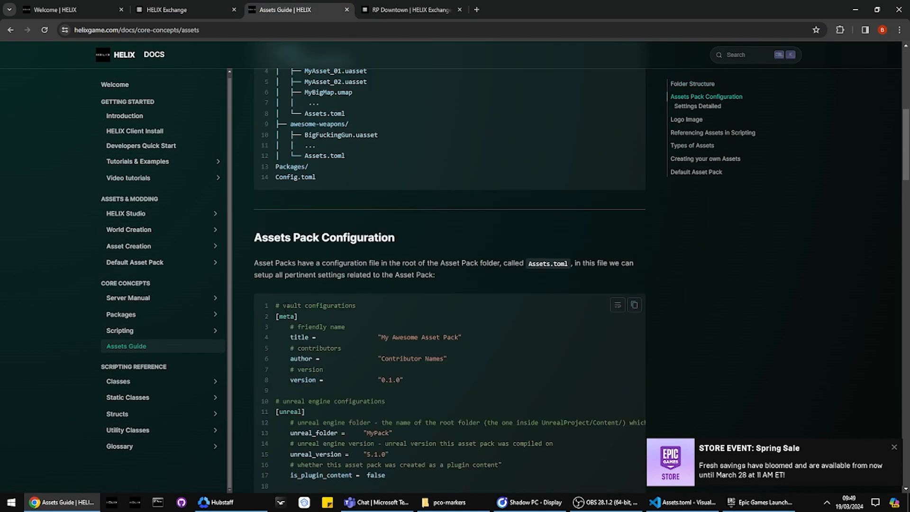
scroll(285, 300, down, 15)
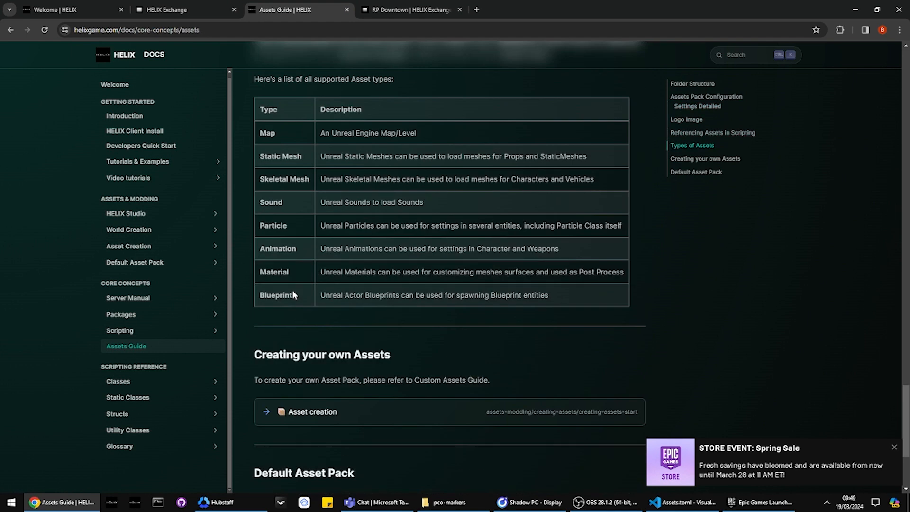
scroll(292, 294, down, 5)
click(293, 291)
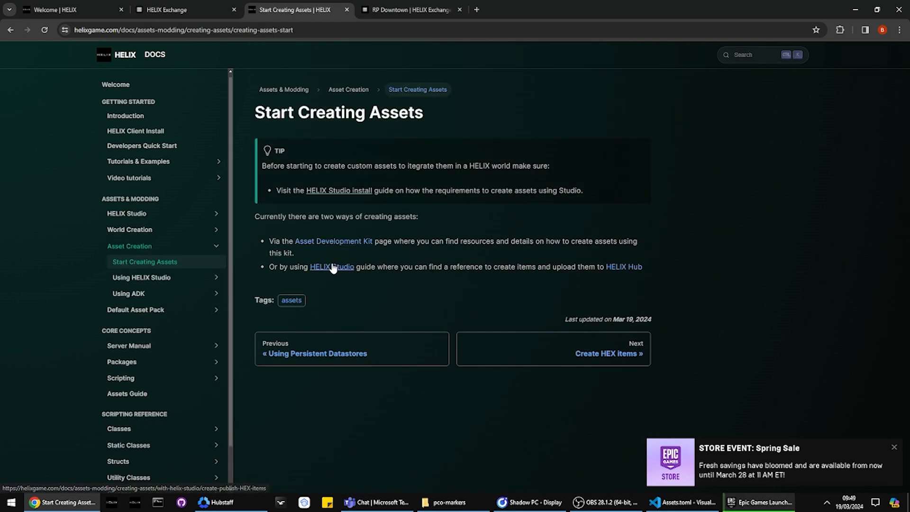
click(331, 266)
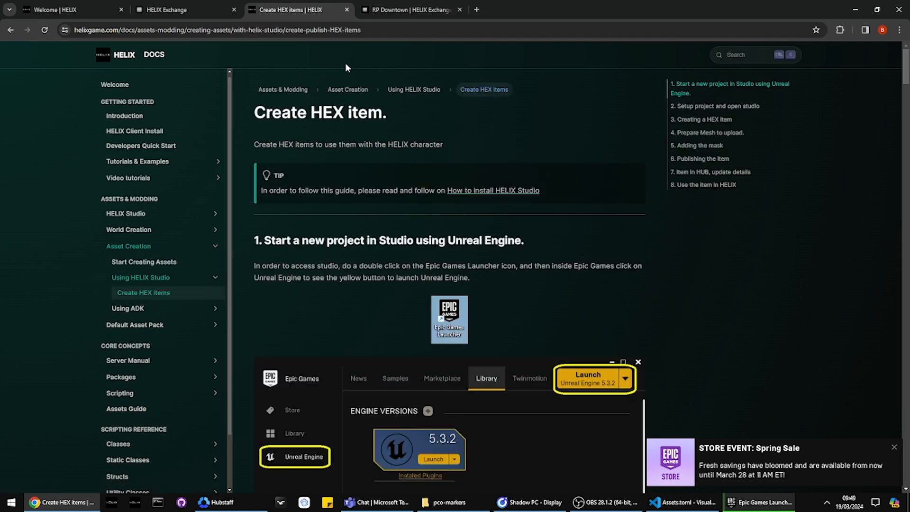
Step: Close the documentation page, reopen it from the hub's API Docs link and go to Create HEX items under Using HELIX Studio
click(346, 10)
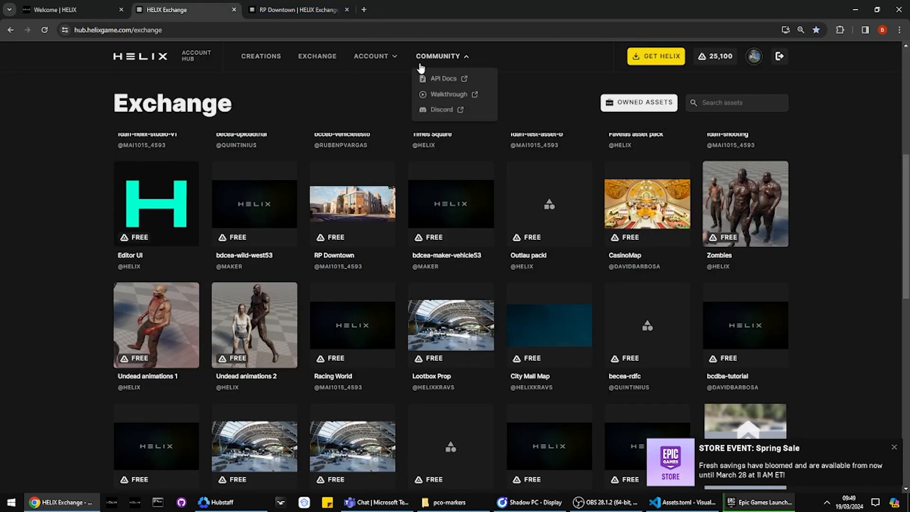
click(429, 75)
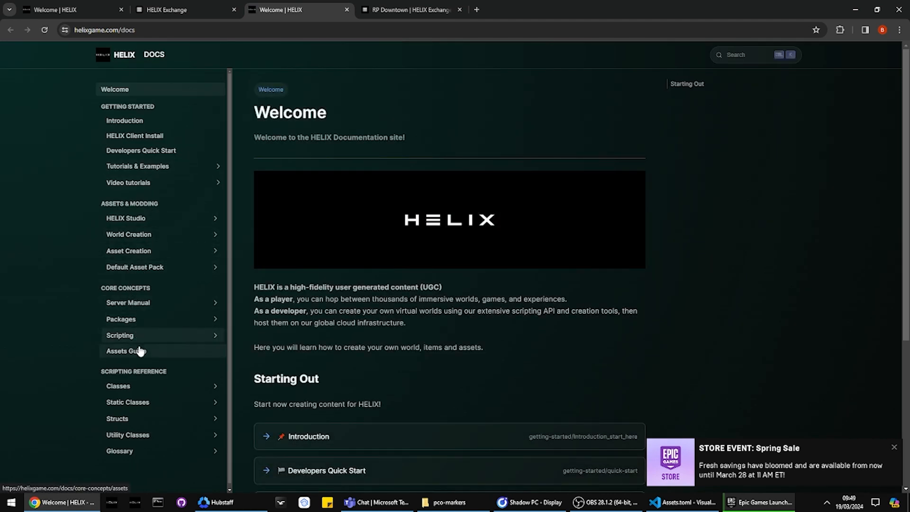
click(138, 256)
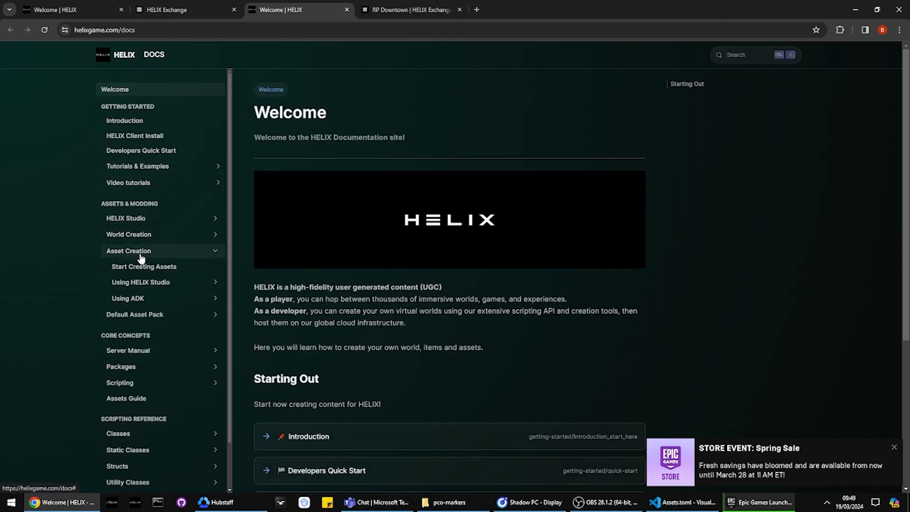
click(149, 283)
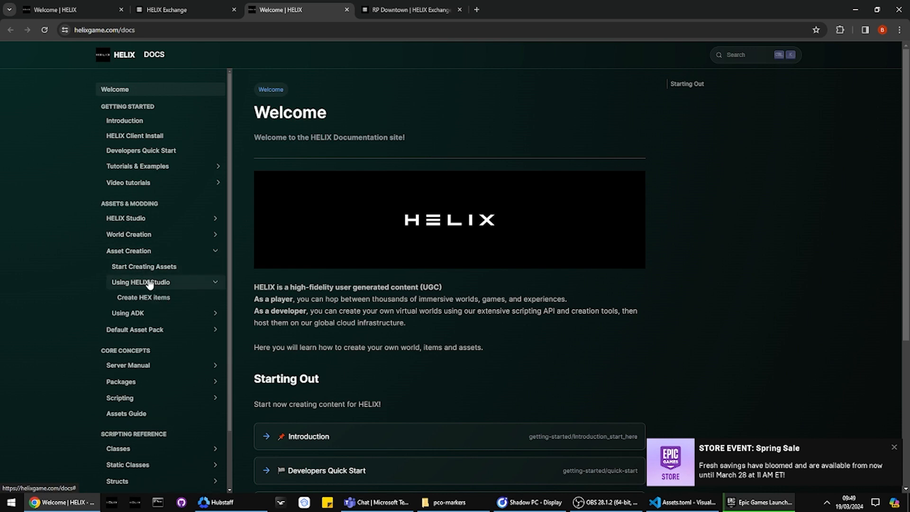
click(147, 297)
Step: Review the Create HEX item guide from starting a new project through adding the mask
scroll(317, 256, down, 2)
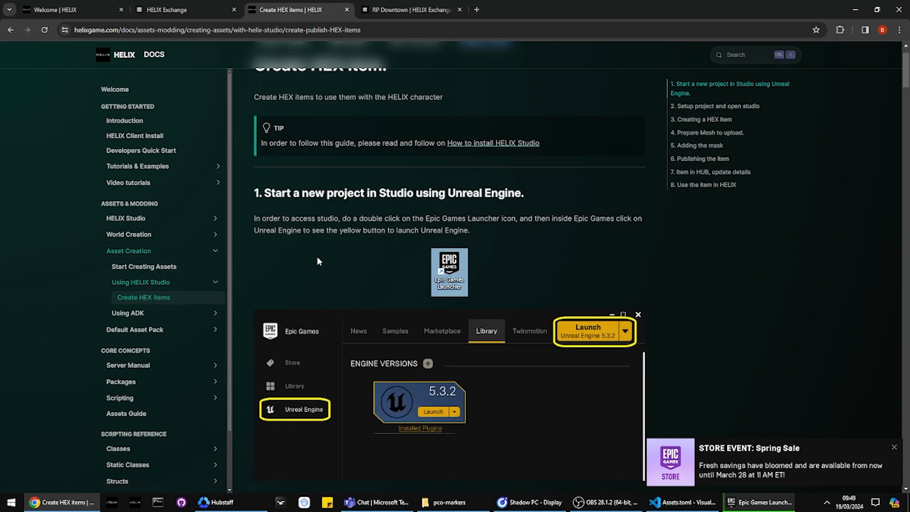
scroll(396, 146, down, 1)
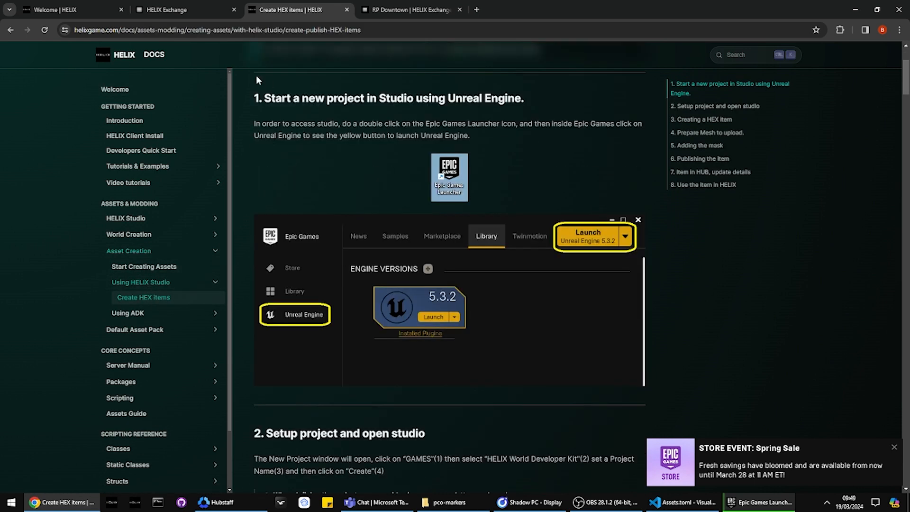
scroll(396, 146, down, 2)
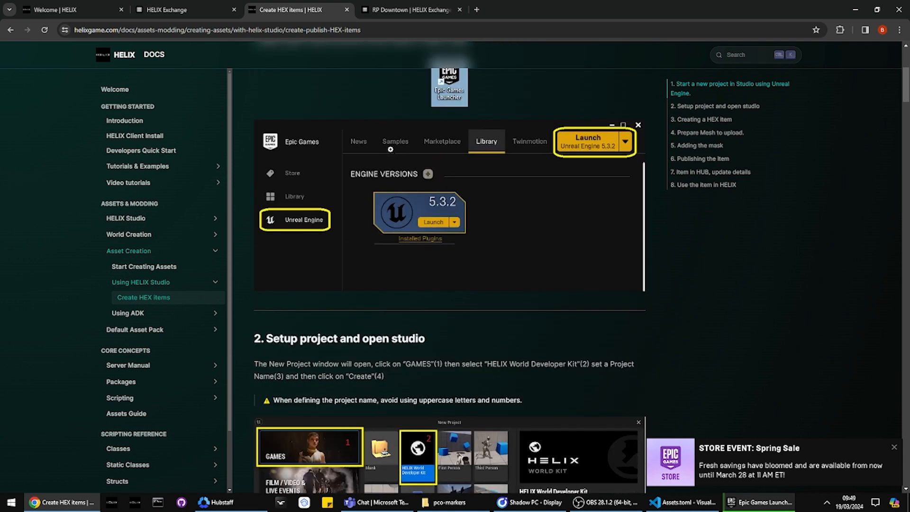
scroll(396, 146, down, 4)
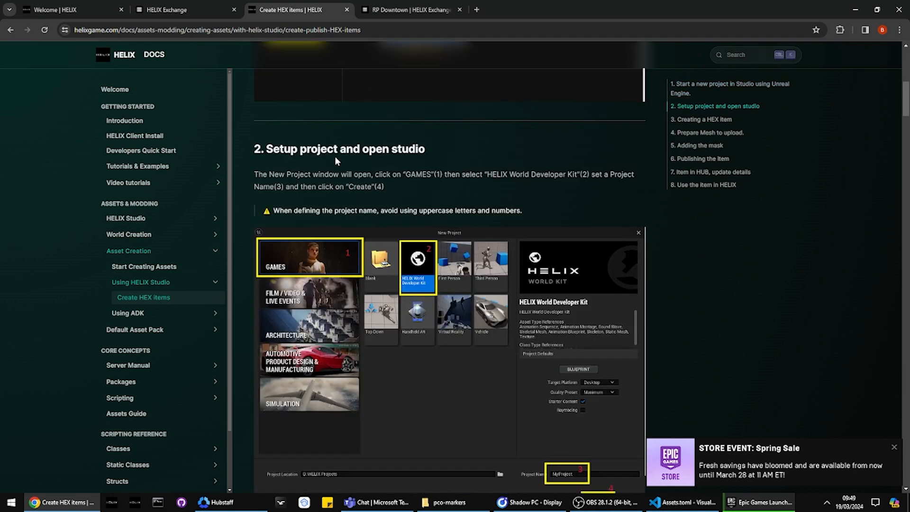
scroll(299, 167, down, 5)
scroll(299, 169, down, 16)
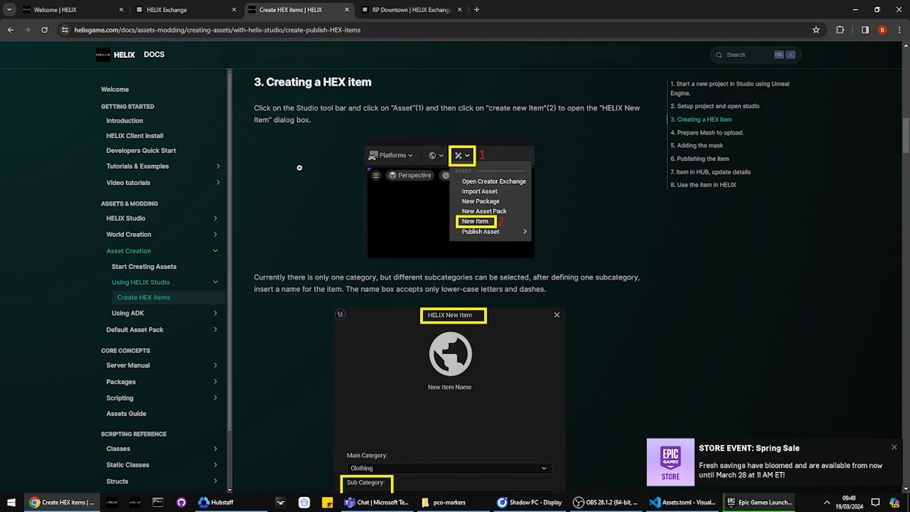
scroll(300, 168, down, 20)
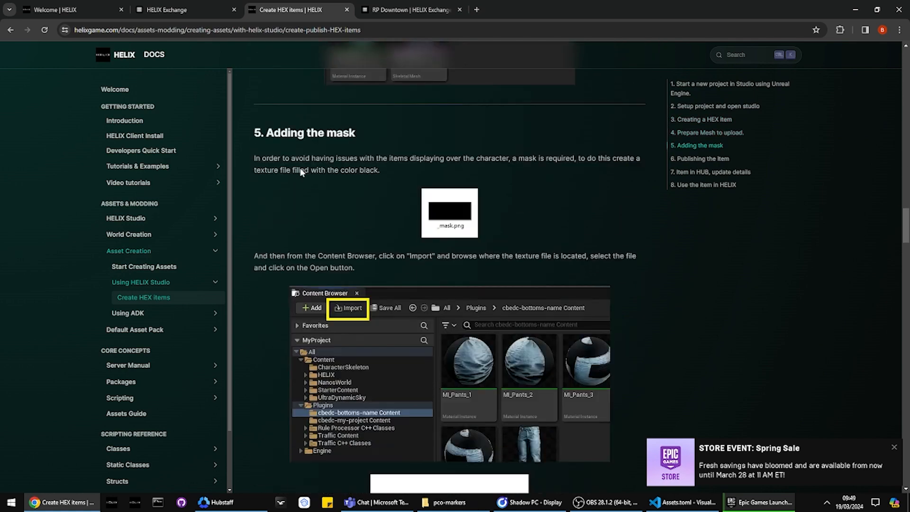
scroll(355, 139, up, 20)
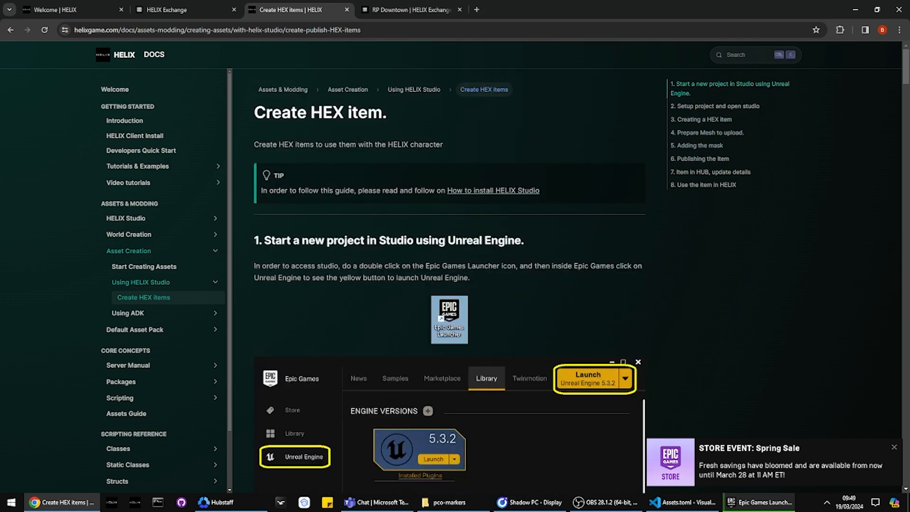
Step: Open the linked HELIX Studio installation guide and read its introduction and section on installing Unreal Engine 5.3.x
click(482, 191)
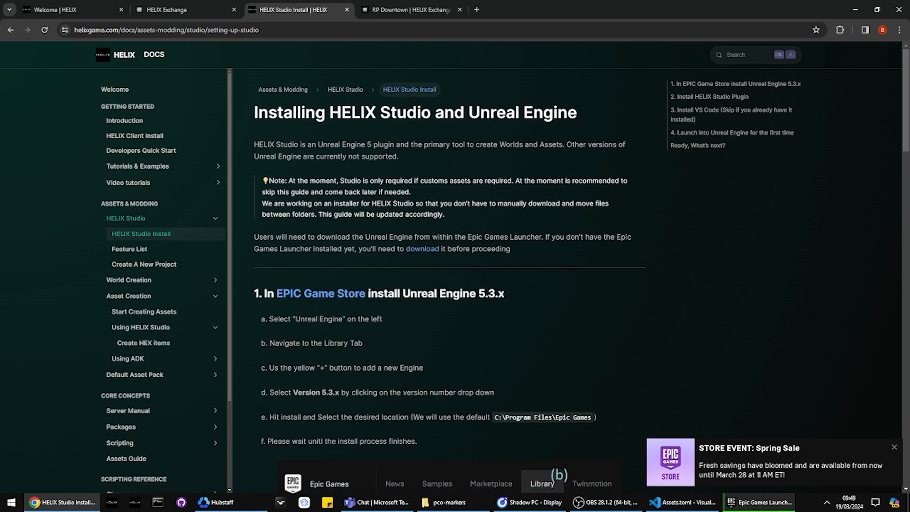
scroll(318, 162, down, 6)
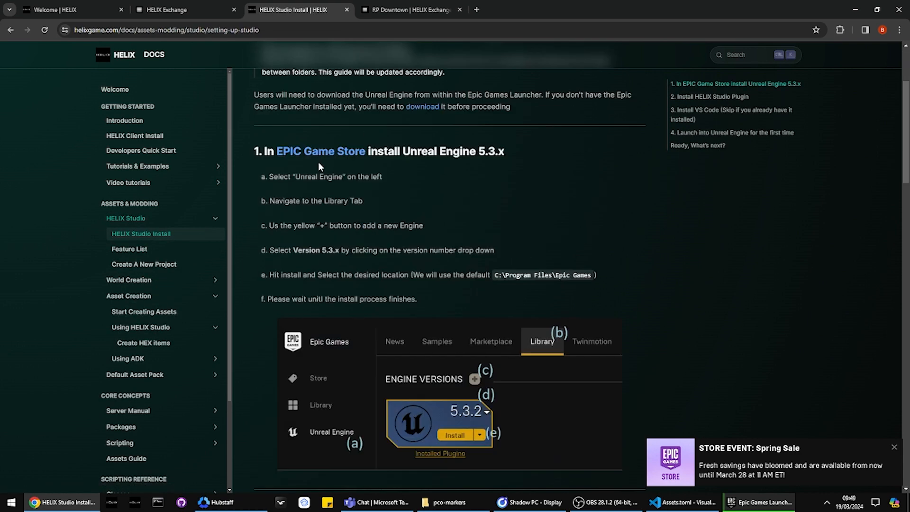
scroll(411, 256, up, 4)
scroll(412, 253, up, 2)
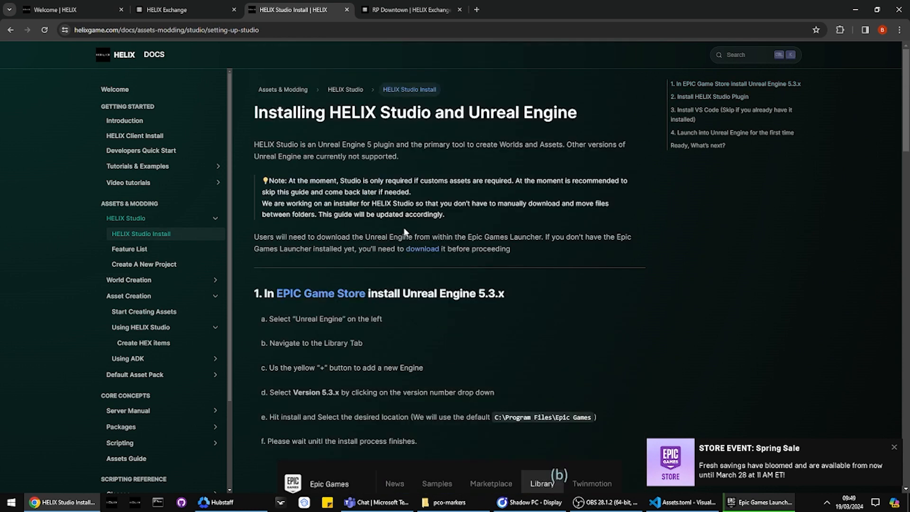
scroll(416, 253, down, 1)
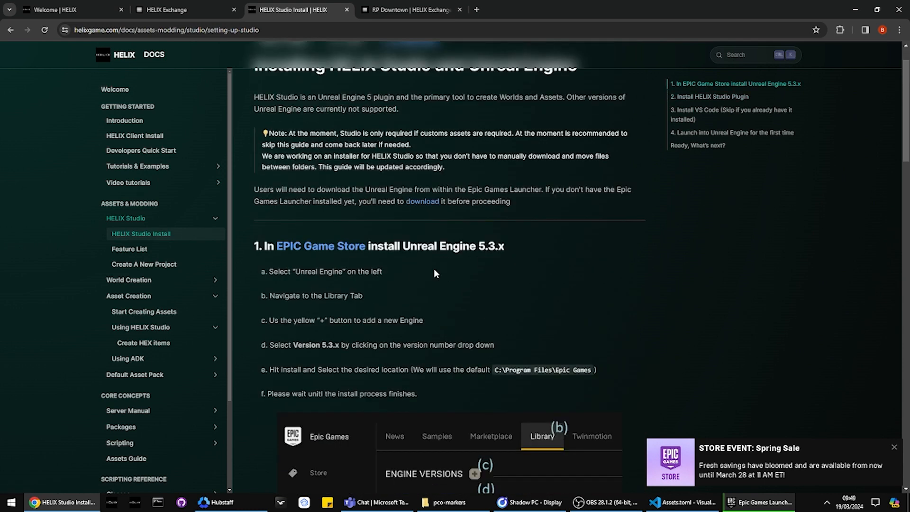
scroll(351, 333, down, 8)
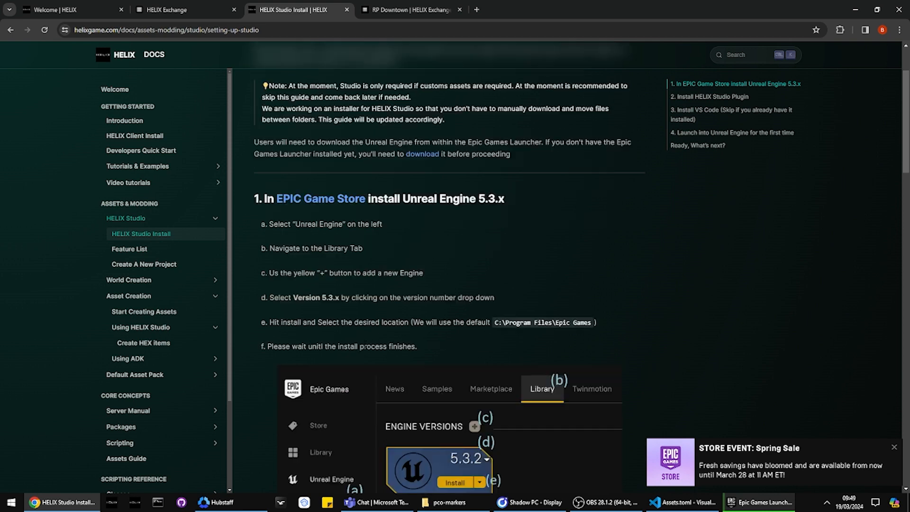
Step: Read the guide's sections on installing the HELIX Studio plugin and VS Code and on launching Unreal Engine for the first time
scroll(397, 328, down, 1)
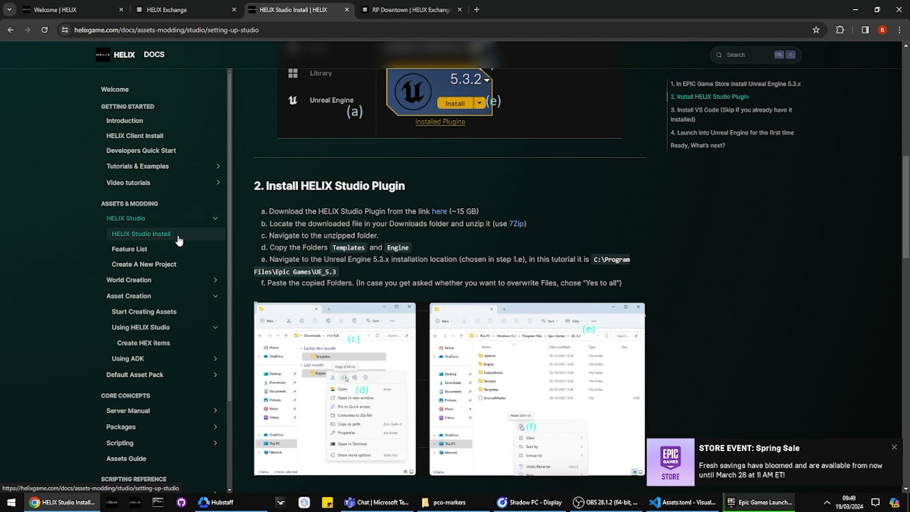
scroll(307, 226, down, 5)
scroll(307, 226, down, 15)
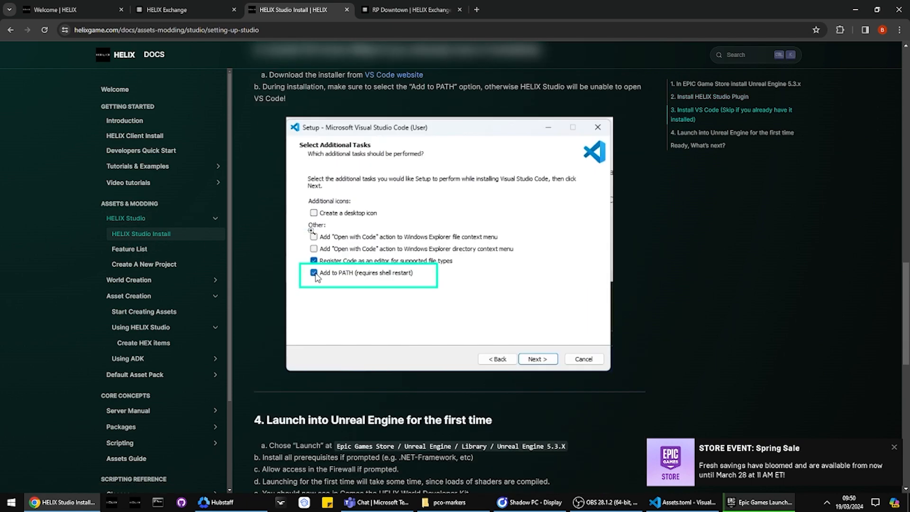
scroll(335, 232, down, 3)
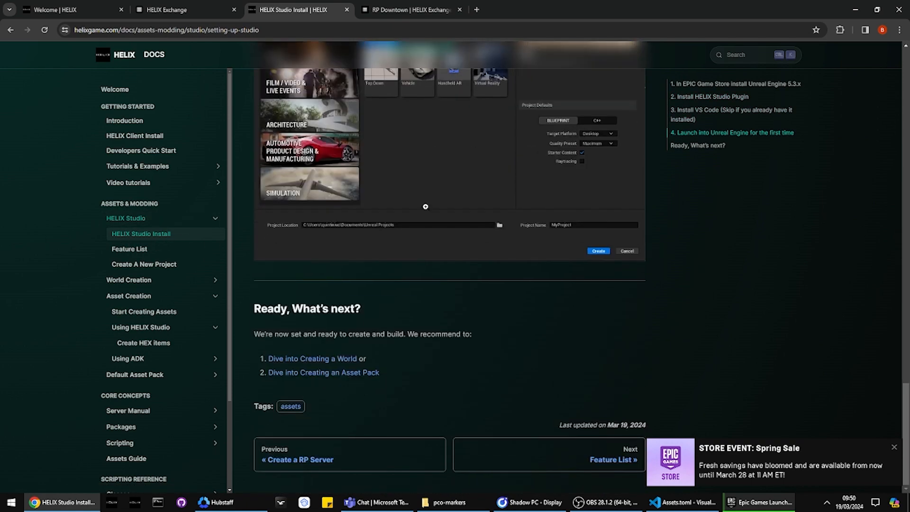
scroll(335, 231, up, 18)
scroll(394, 221, down, 10)
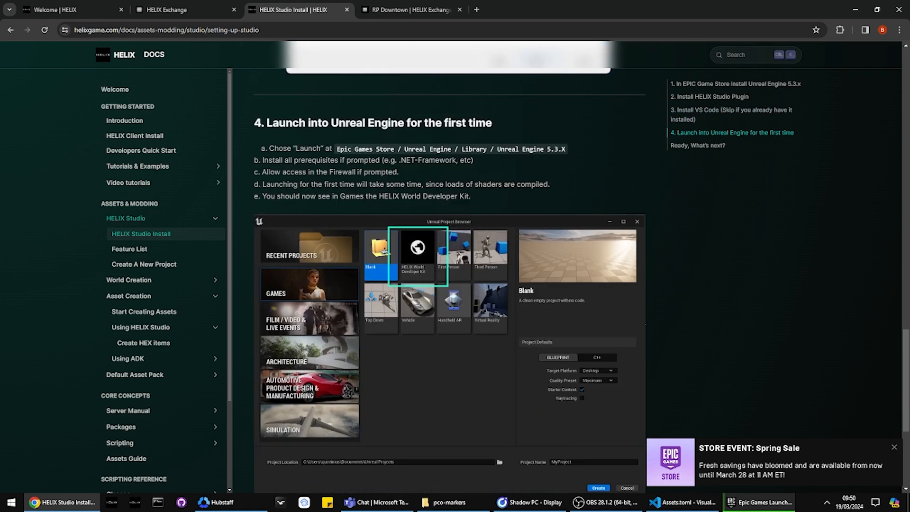
Step: Cancel the running Unreal Engine 5.3.2 installation in the Epic Games Launcher and switch to the Shadow PC remote desktop
click(750, 503)
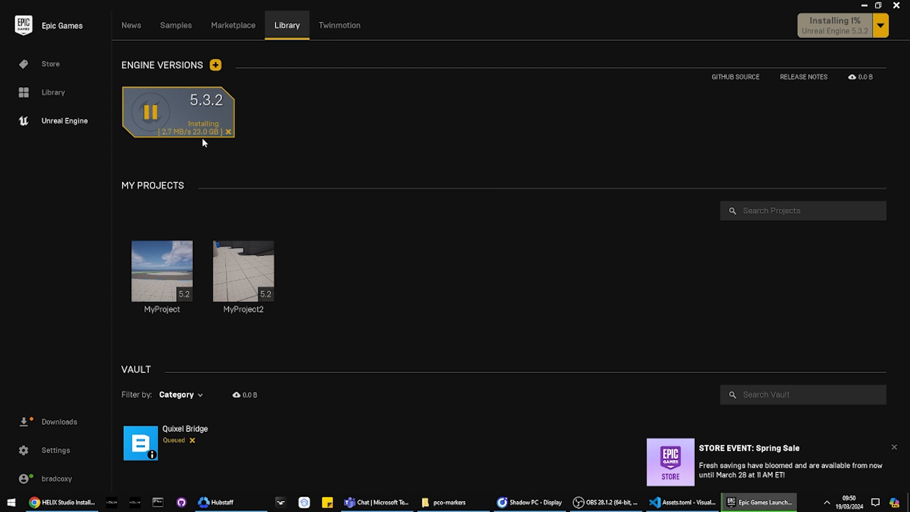
click(227, 132)
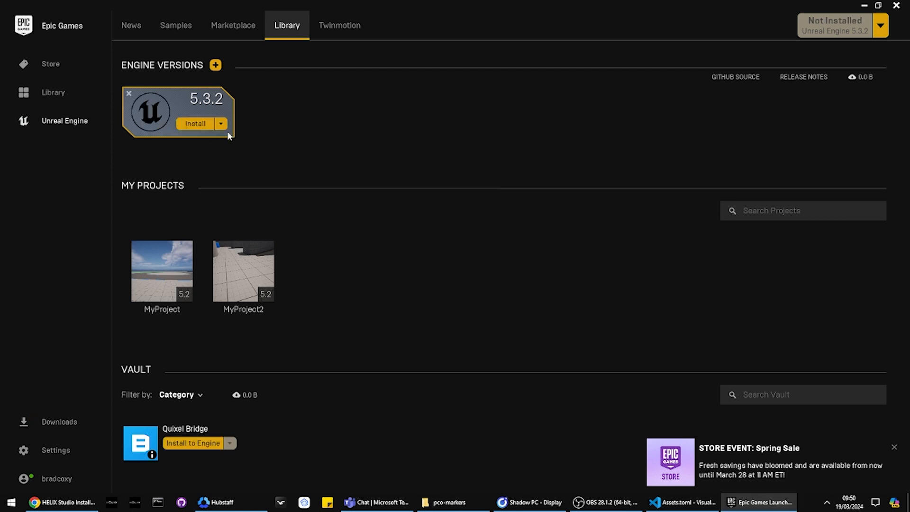
click(527, 505)
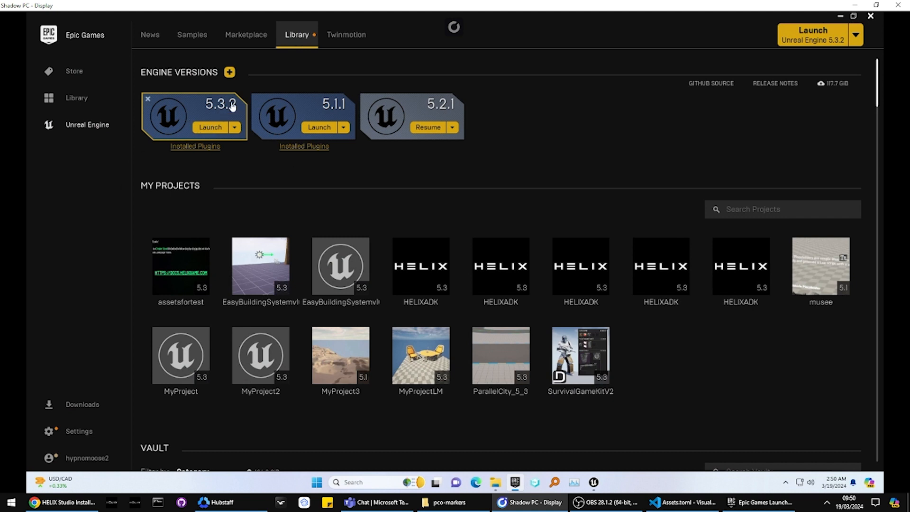
Step: Close the open Unreal Editor windows, relaunch Unreal Engine 5.3.2 and show the Games project templates
right_click(598, 488)
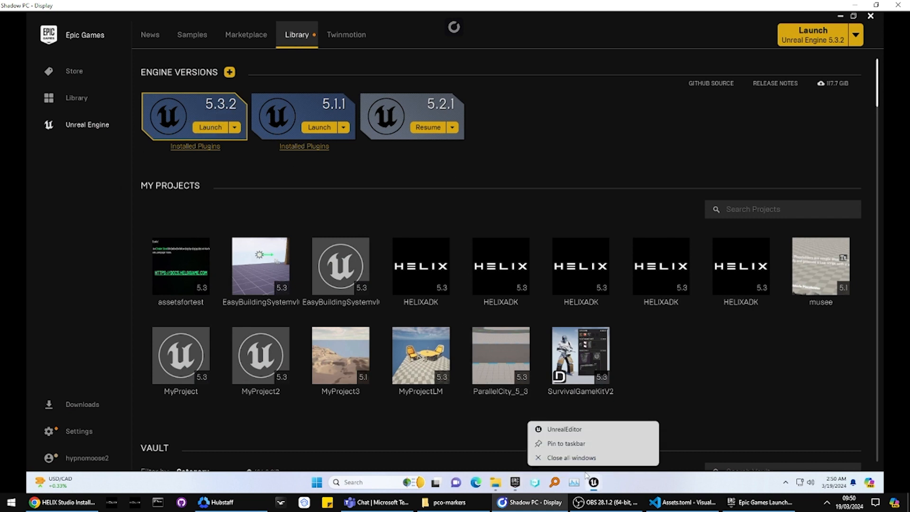
click(575, 460)
click(207, 127)
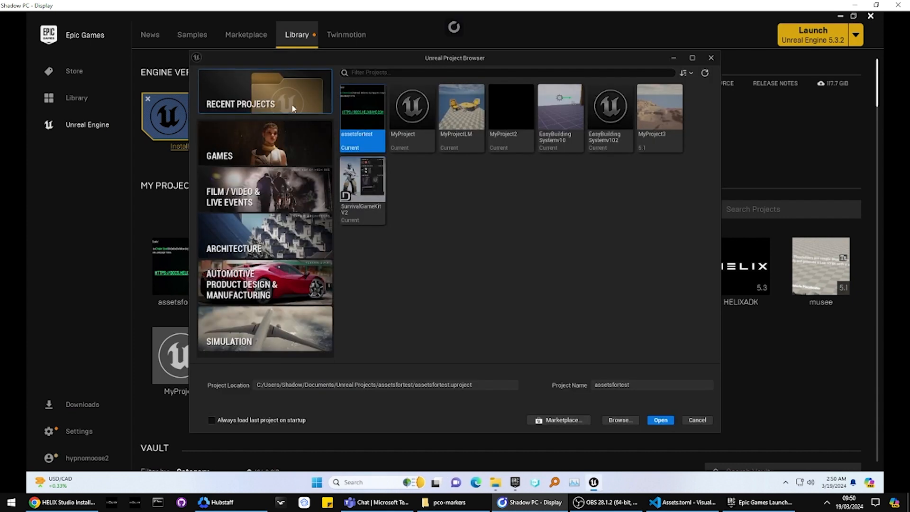
click(272, 145)
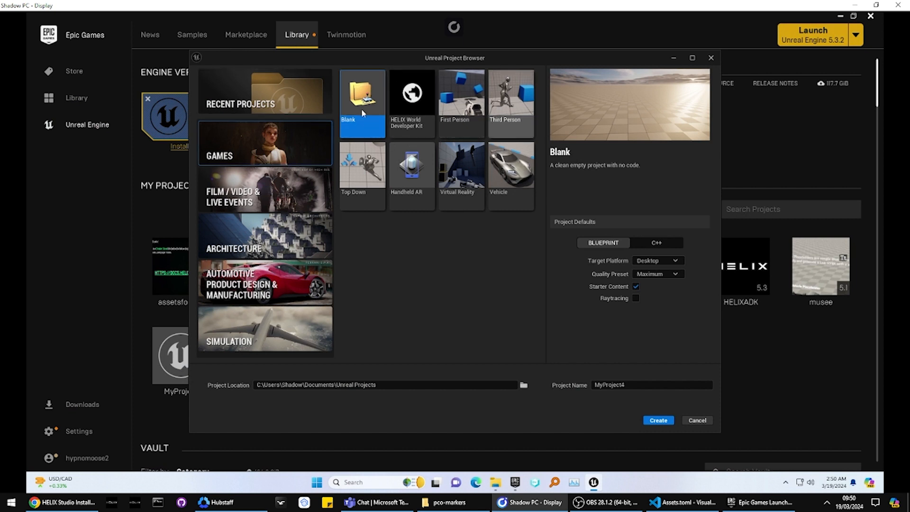
Step: Create a project named VideoTutorial from the HELIX World Developer Kit template
click(411, 106)
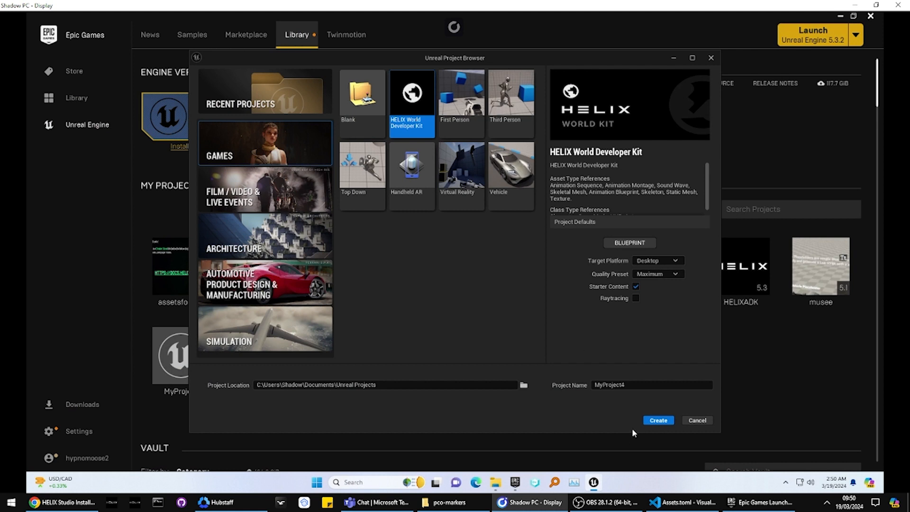
double_click(610, 384)
text(VideoTutorial)
click(657, 420)
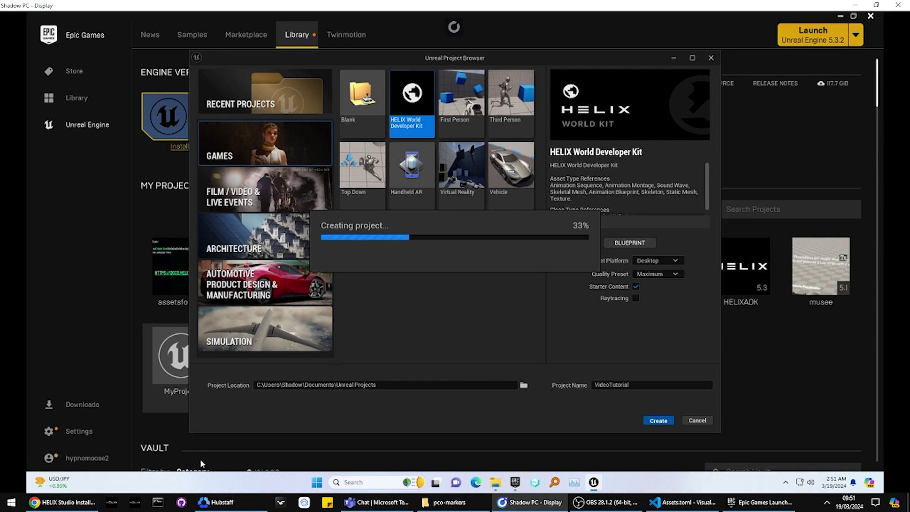
Step: Switch to the Chrome browser and search Google for "free fbx file downloads" in a new tab
click(64, 502)
scroll(461, 149, down, 5)
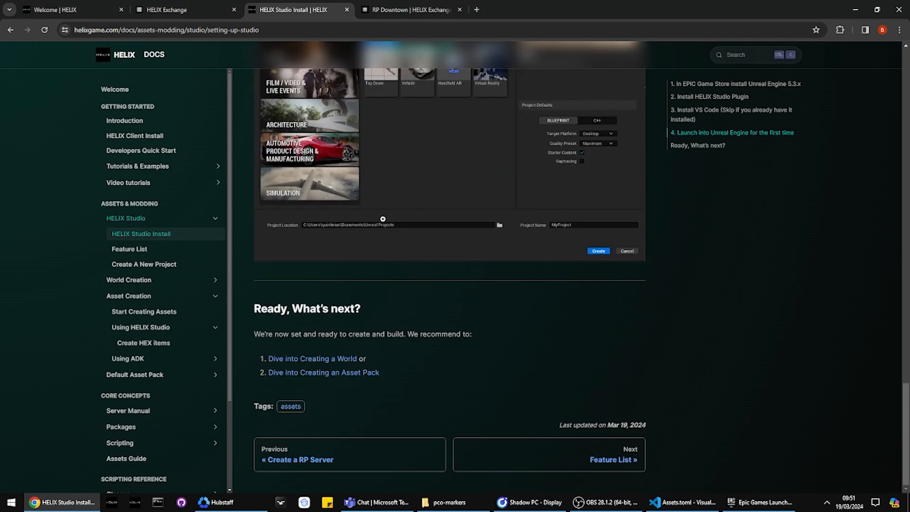
click(476, 10)
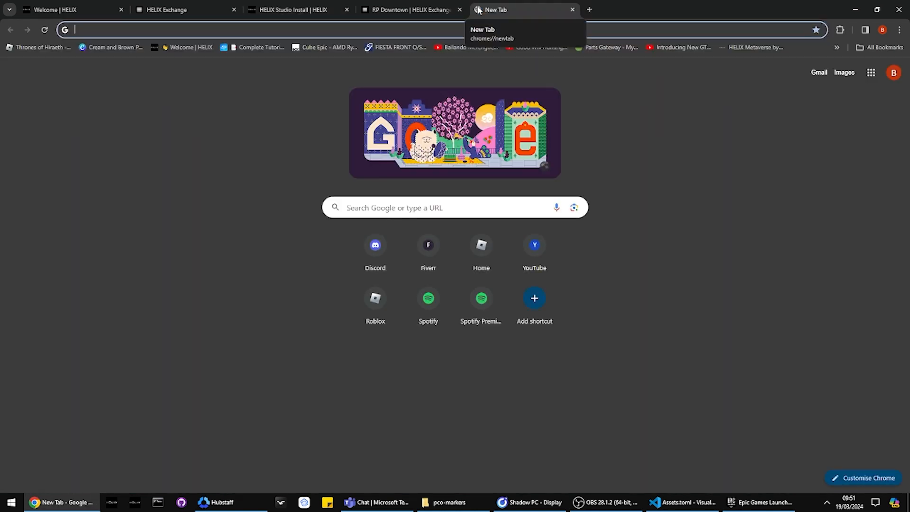
text(free fbx)
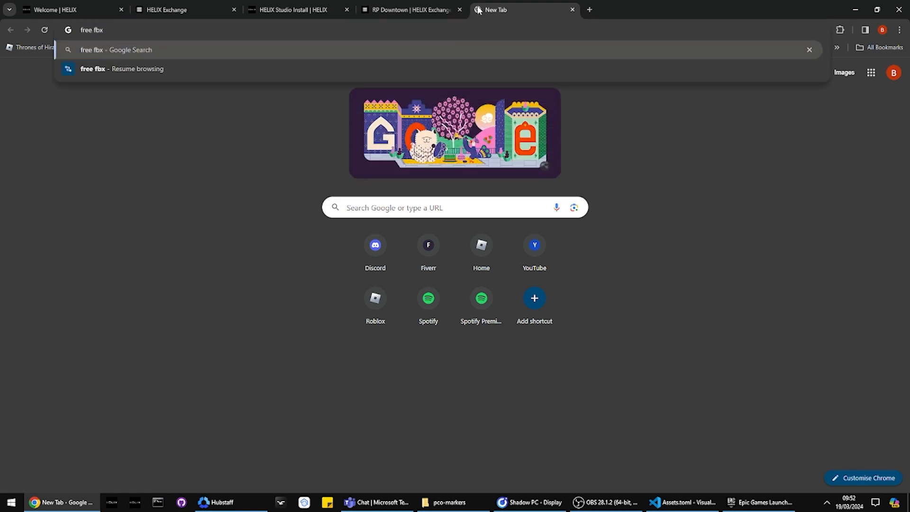
text( downloads)
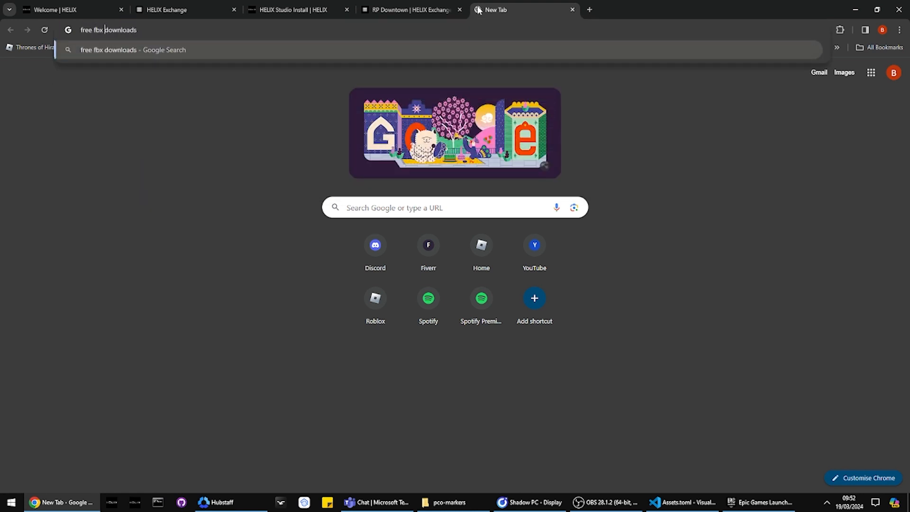
text(file)
key(Return)
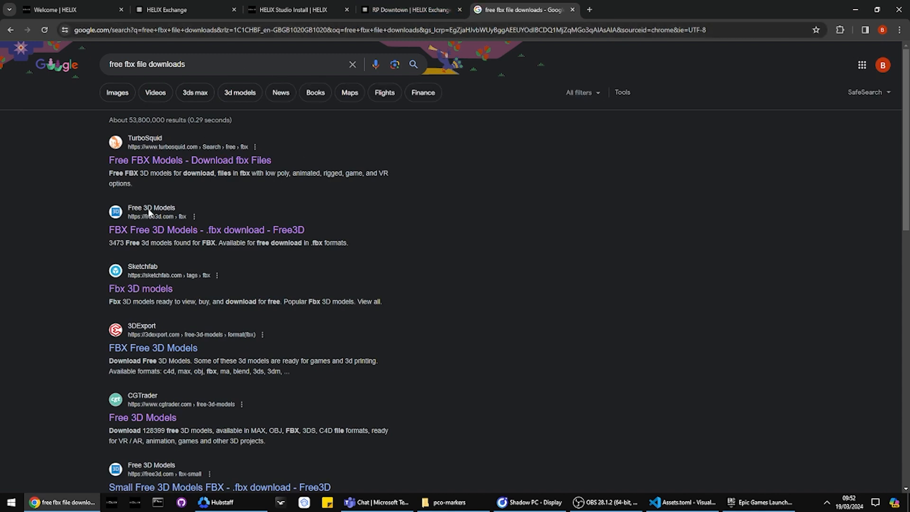
Step: Open CGTrader's Free 3D Models page from the search results and dismiss the Google sign-in prompt
scroll(159, 291, down, 2)
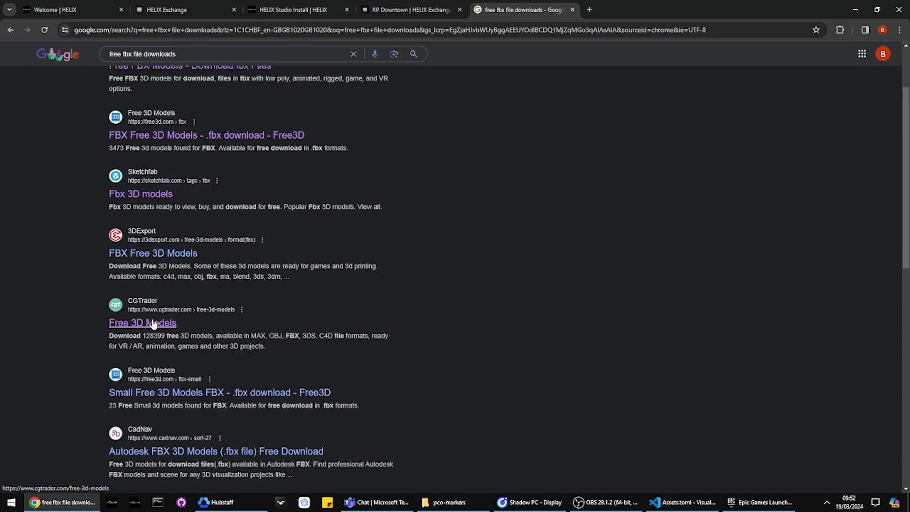
scroll(154, 258, down, 1)
click(148, 276)
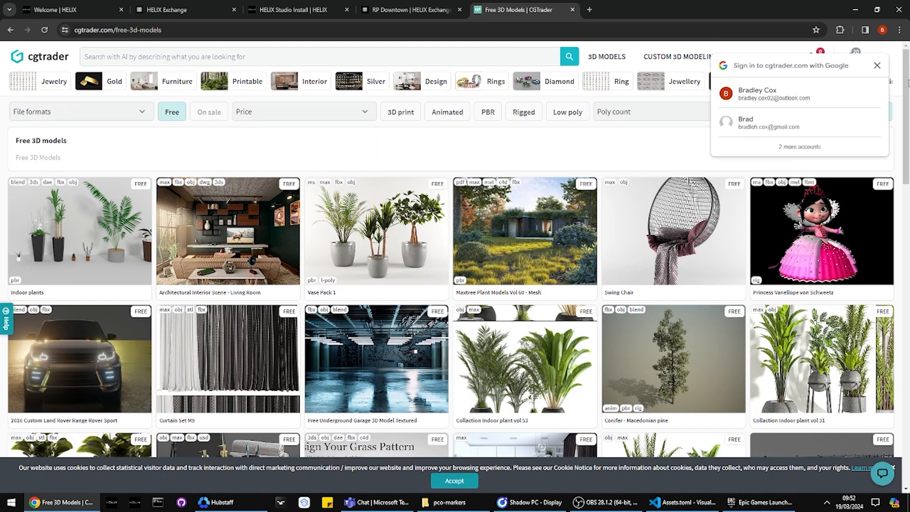
click(877, 66)
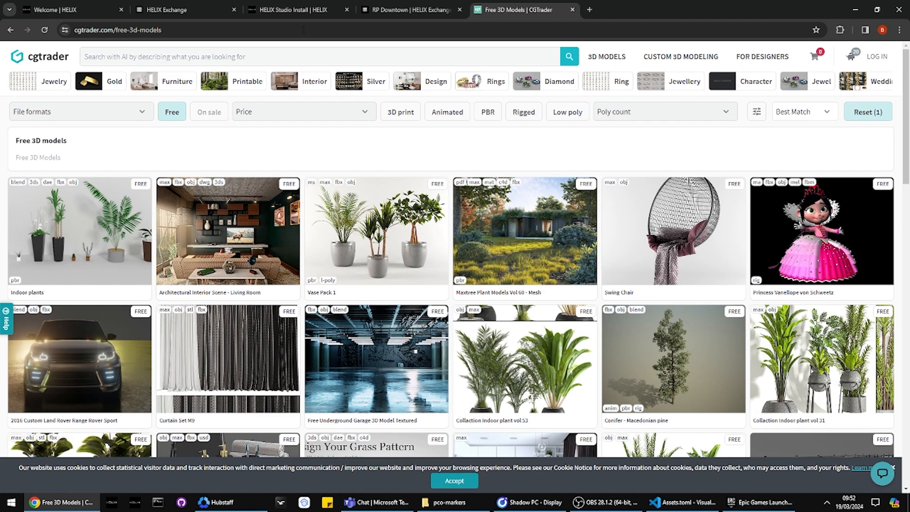
Step: Search CGTrader for "couch", look through the models and limit the results to free ones
click(299, 56)
text(couch)
key(Return)
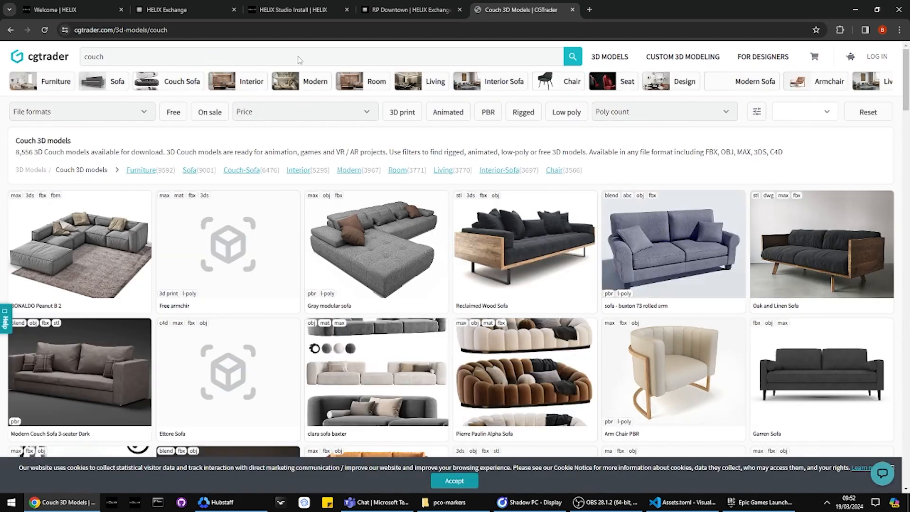
scroll(291, 129, down, 6)
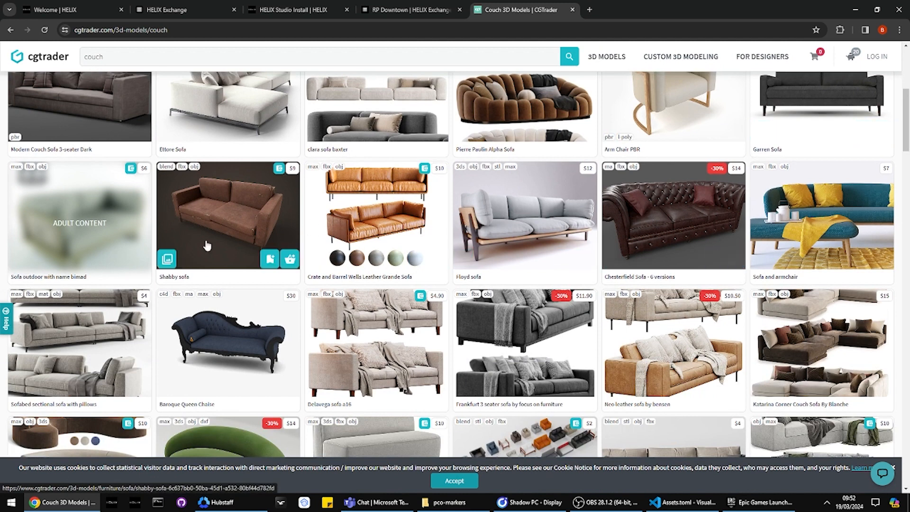
scroll(187, 303, down, 1)
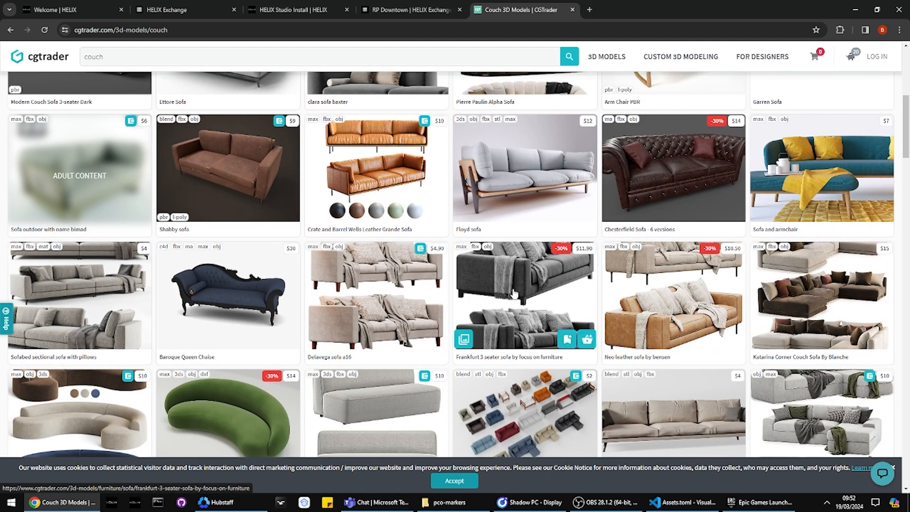
drag(728, 249, 738, 249)
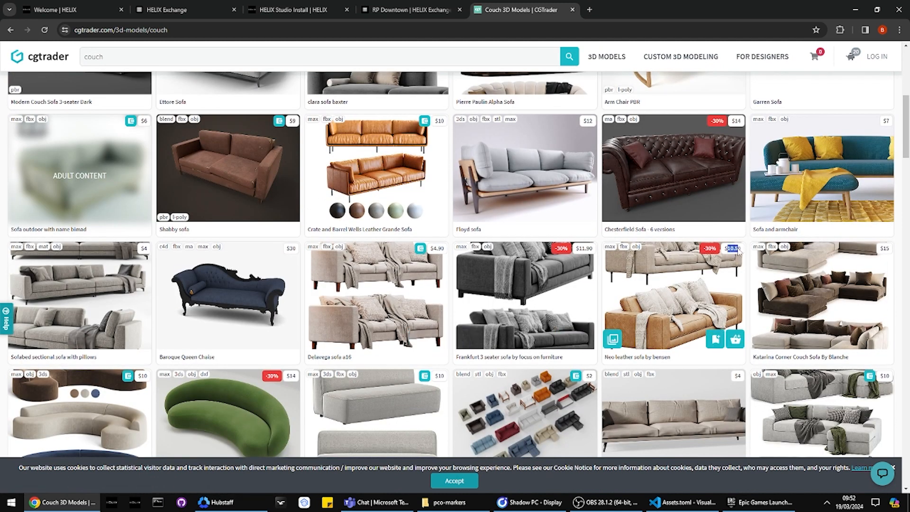
scroll(568, 145, up, 7)
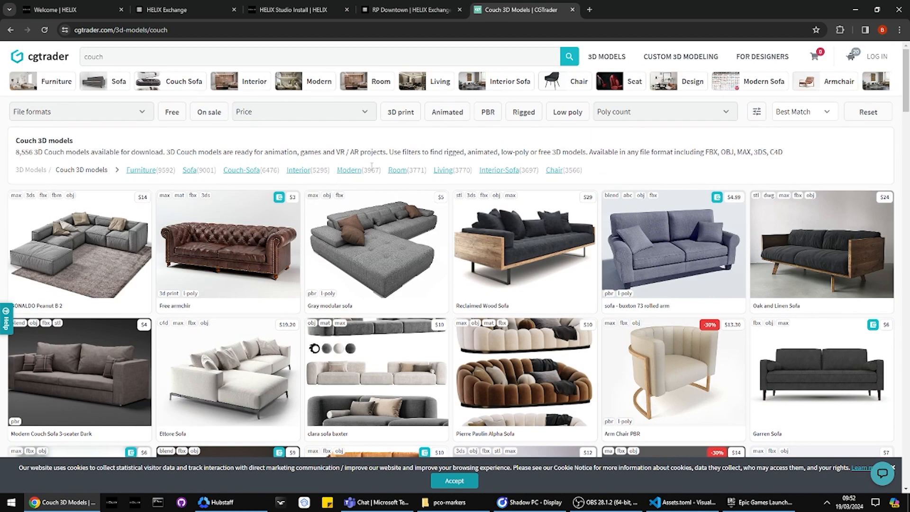
click(172, 113)
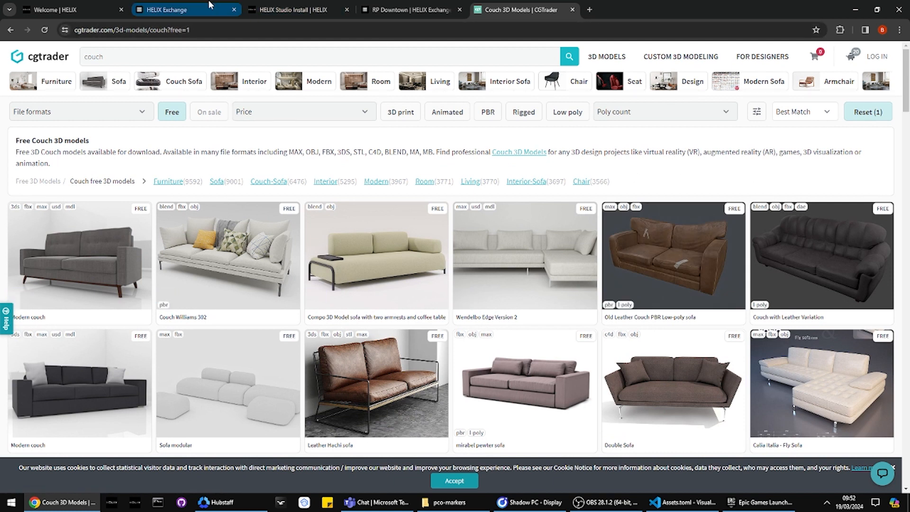
Step: Close the CGTrader page and switch back to the Unreal Editor on the Shadow PC remote desktop
click(572, 9)
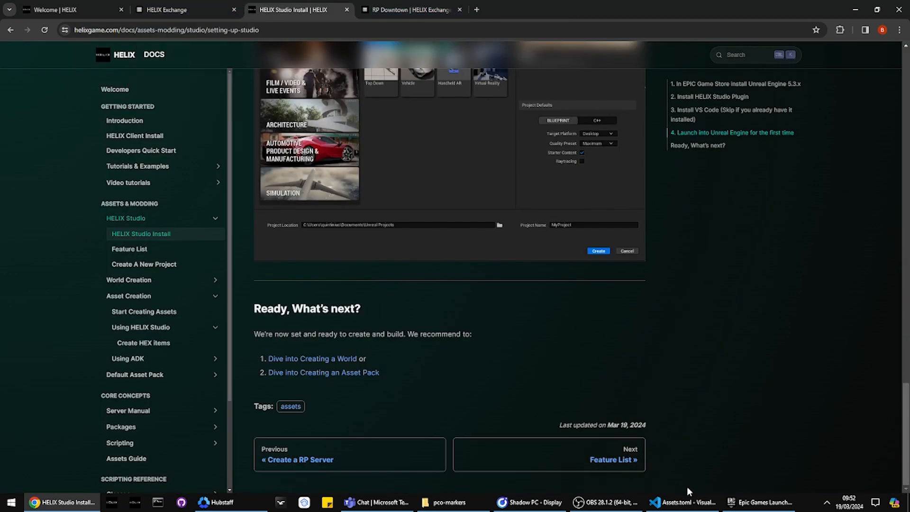
click(760, 501)
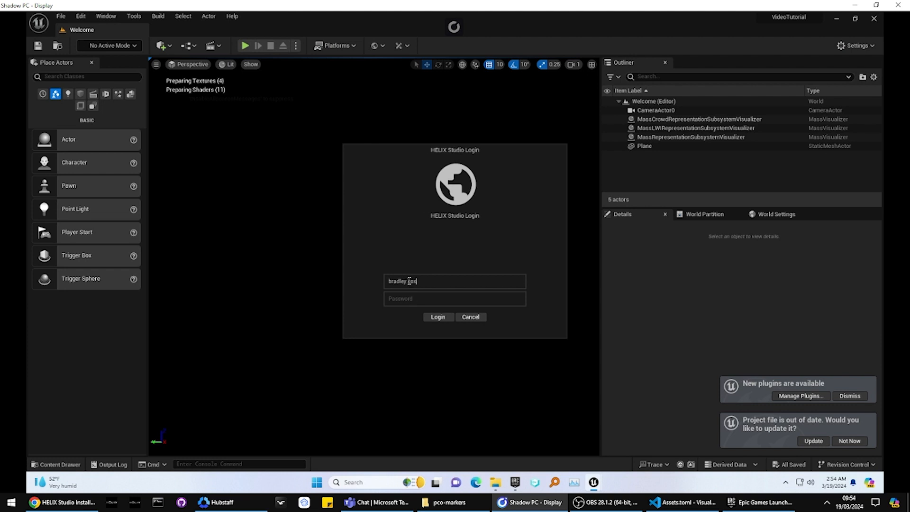
Step: Fill in the account e-mail and password in the HELIX Studio login and try to log in
key(BackSpace)
key(BackSpace)
key(BackSpace)
key(BackSpace)
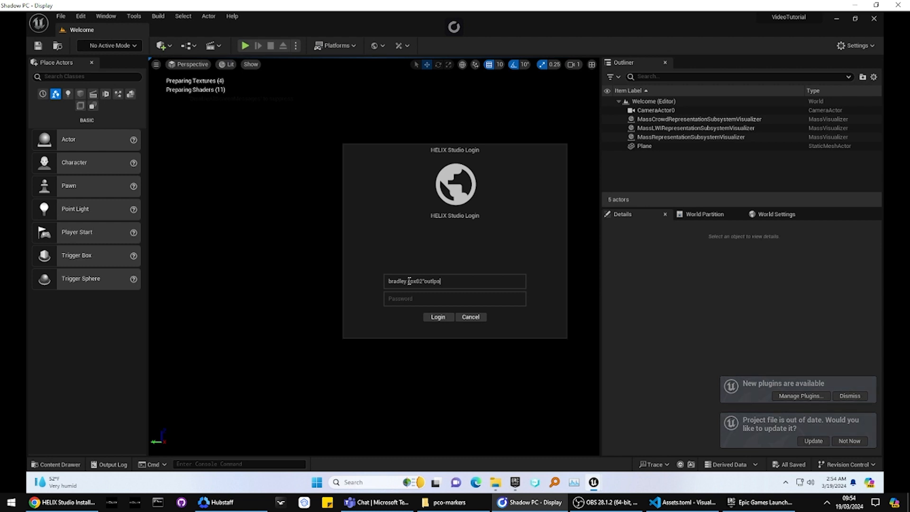
text(ook.com)
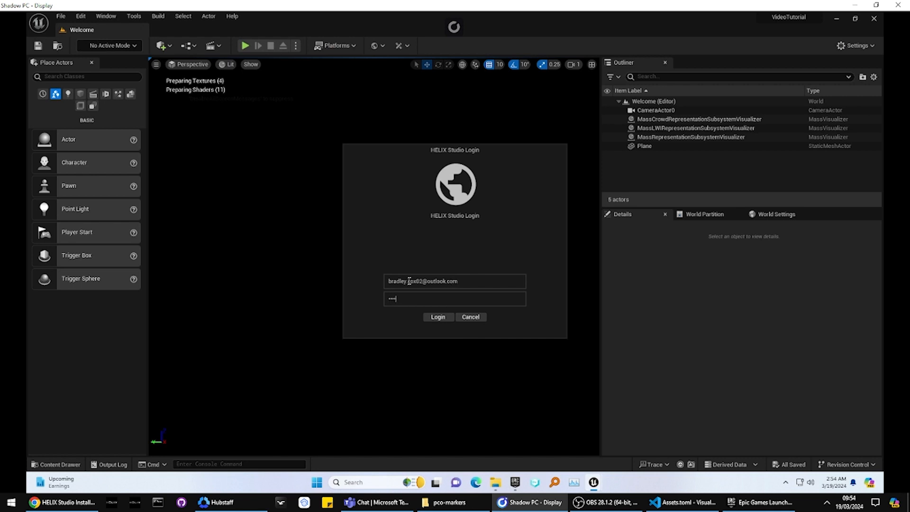
click(433, 316)
Step: Re-enter the account password in the HELIX Studio login and submit it again
click(347, 482)
text(ff)
key(Escape)
click(415, 299)
click(438, 317)
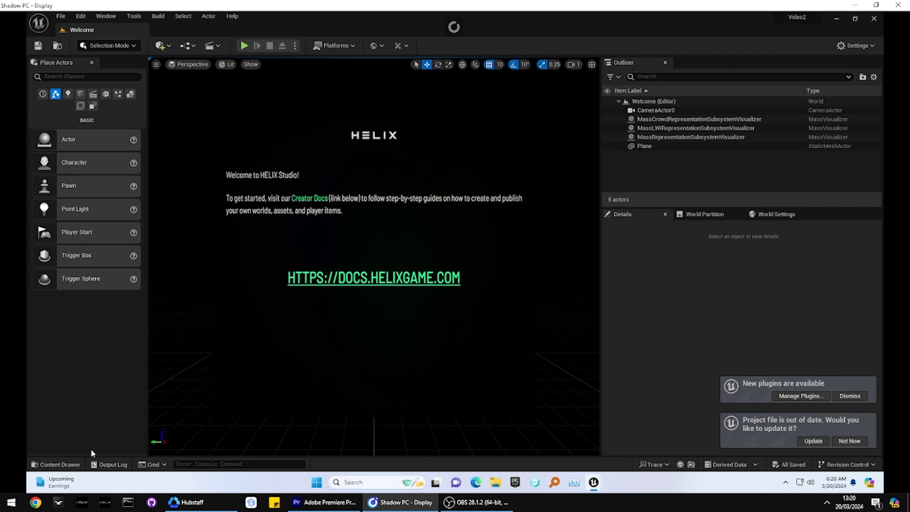
Step: Examine the project's content folders, including those inside Plugins, and close the Content Drawer
click(57, 464)
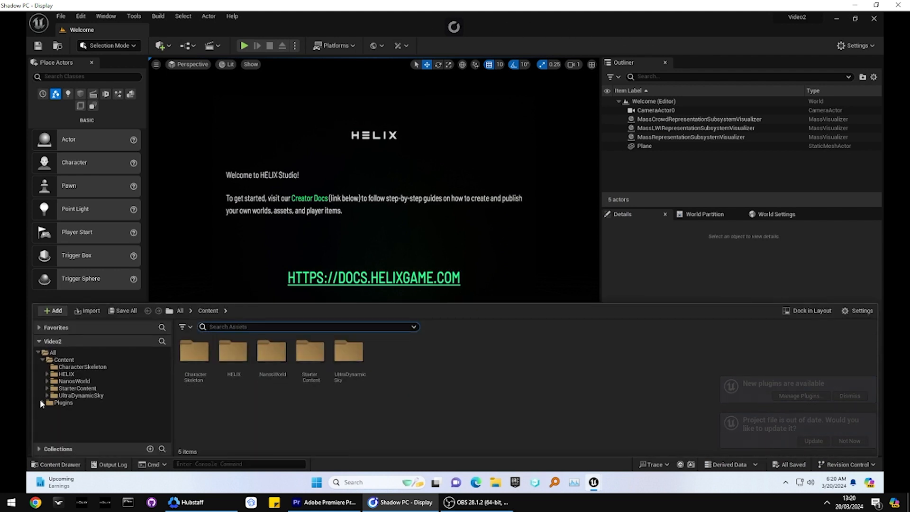
click(42, 402)
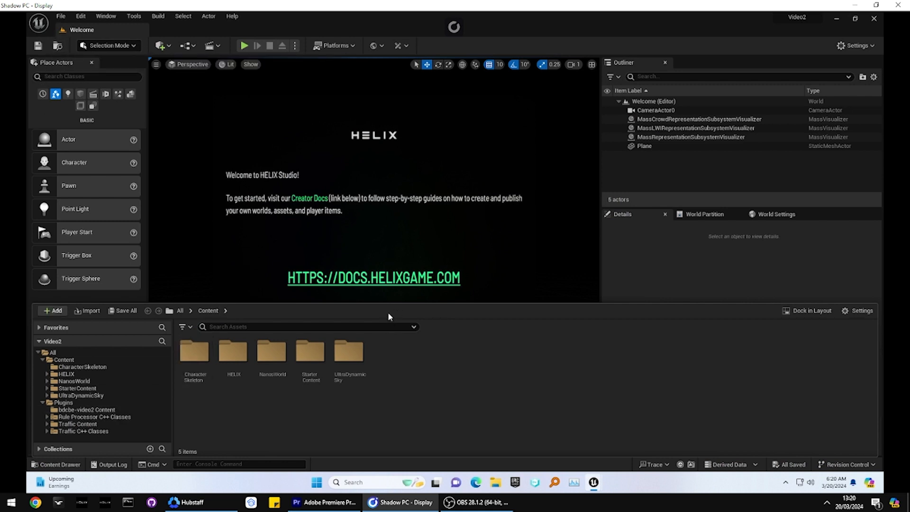
click(59, 462)
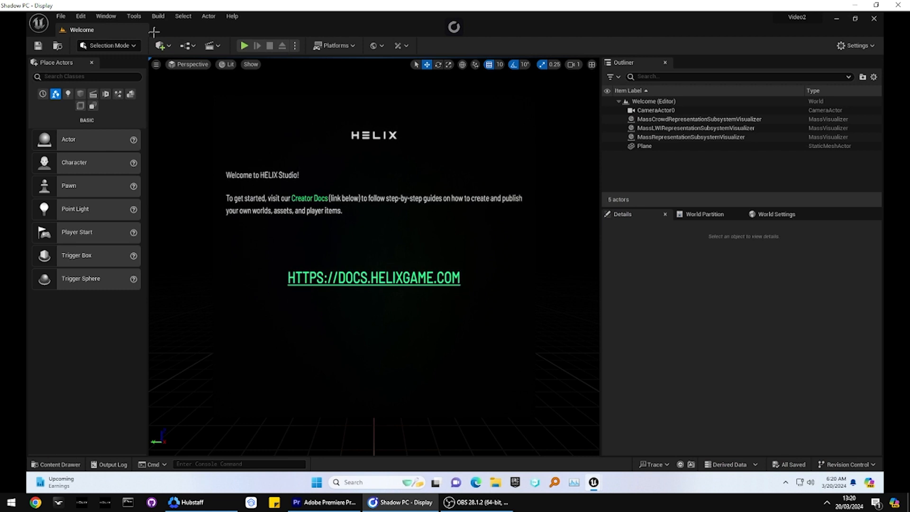
Step: Create a new level from the Basic template
click(65, 16)
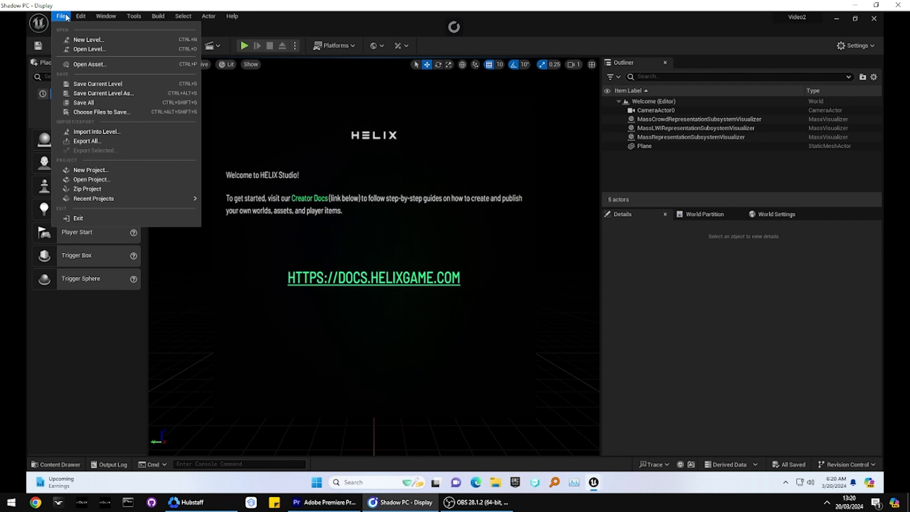
click(89, 40)
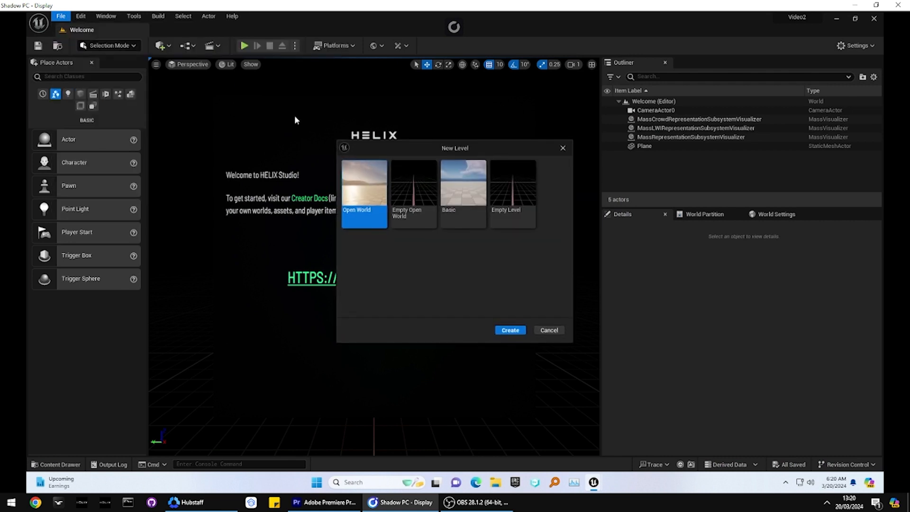
click(451, 202)
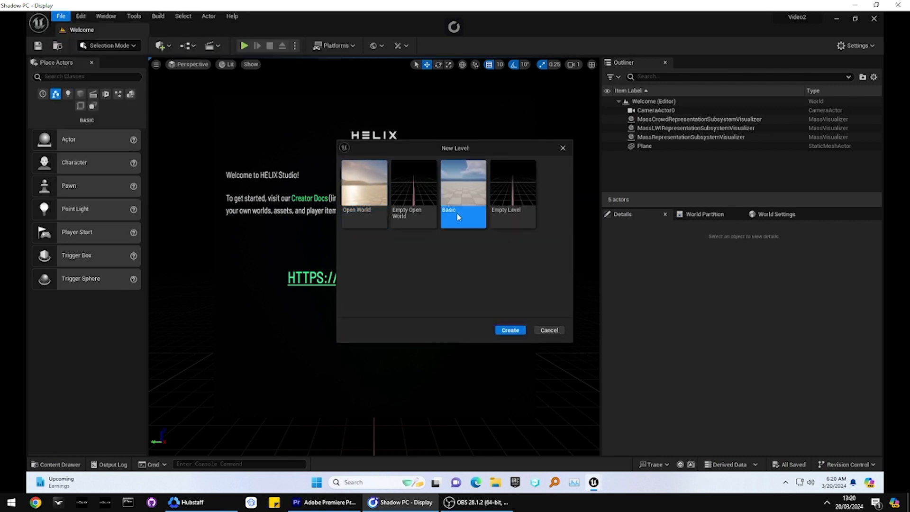
click(510, 330)
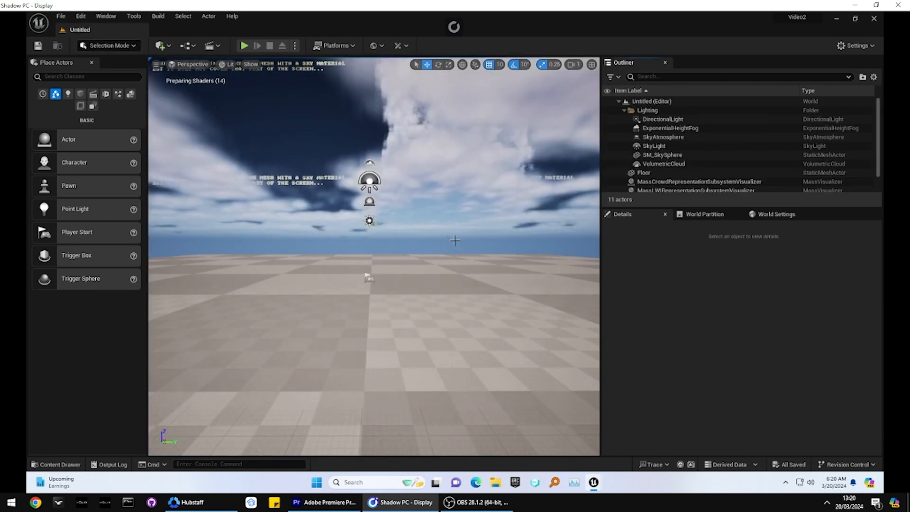
Step: Look around the new level, play it in the editor viewport and stop the play session
right_drag(455, 284, 386, 312)
key(w)
key(s)
key(s)
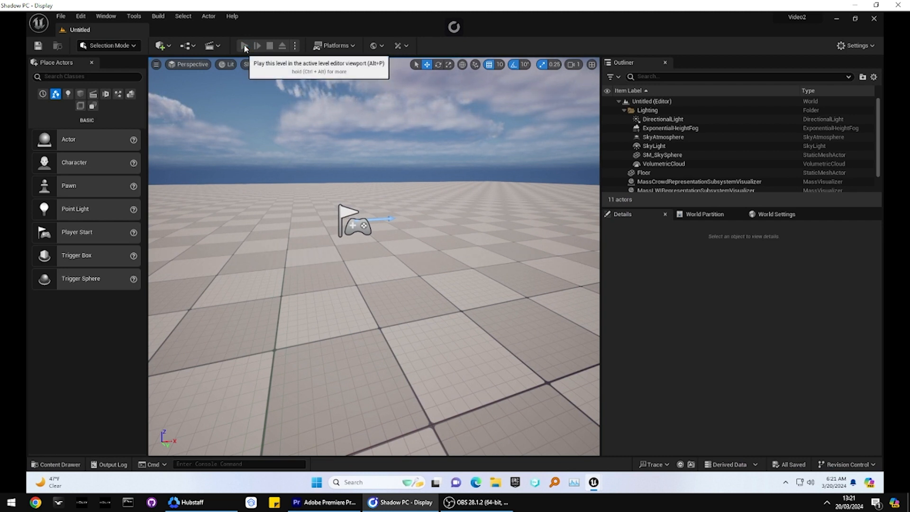
click(243, 45)
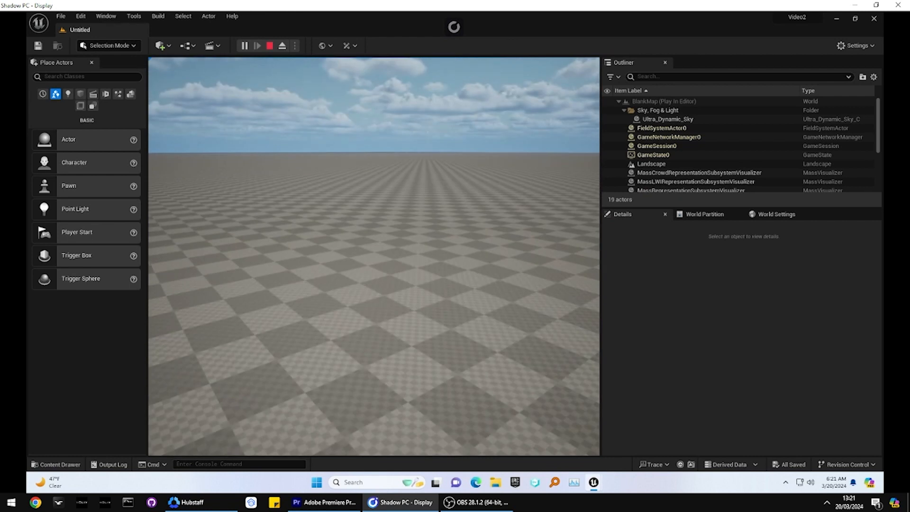
key(Escape)
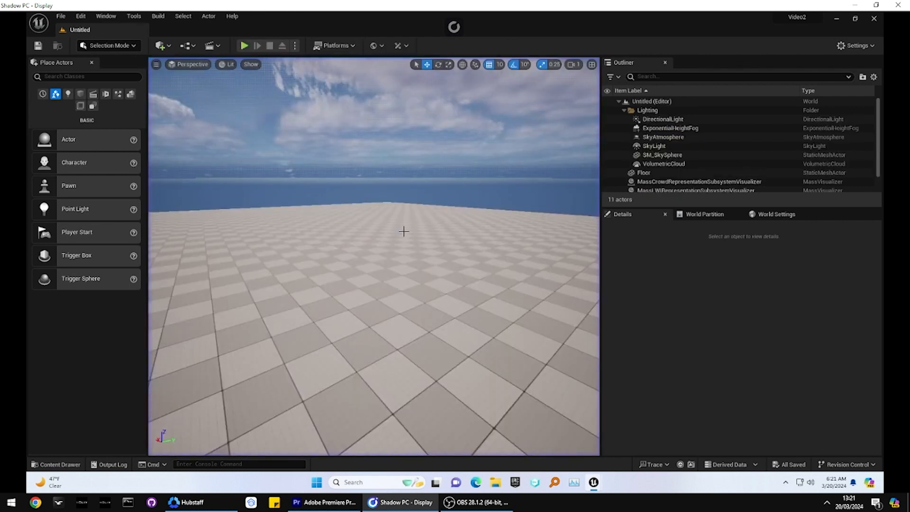
Step: Examine the HELIX world management options and the HELIX asset options, and look around the level
click(344, 49)
click(345, 50)
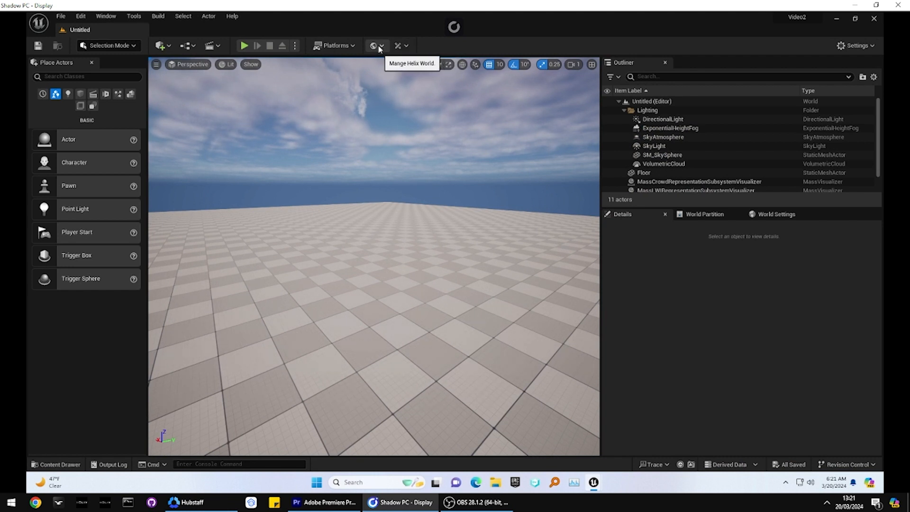
click(383, 47)
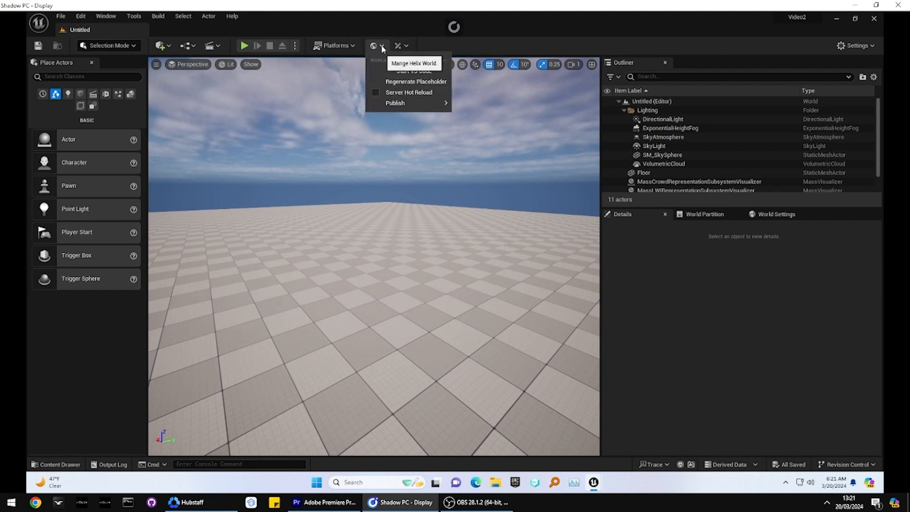
click(381, 46)
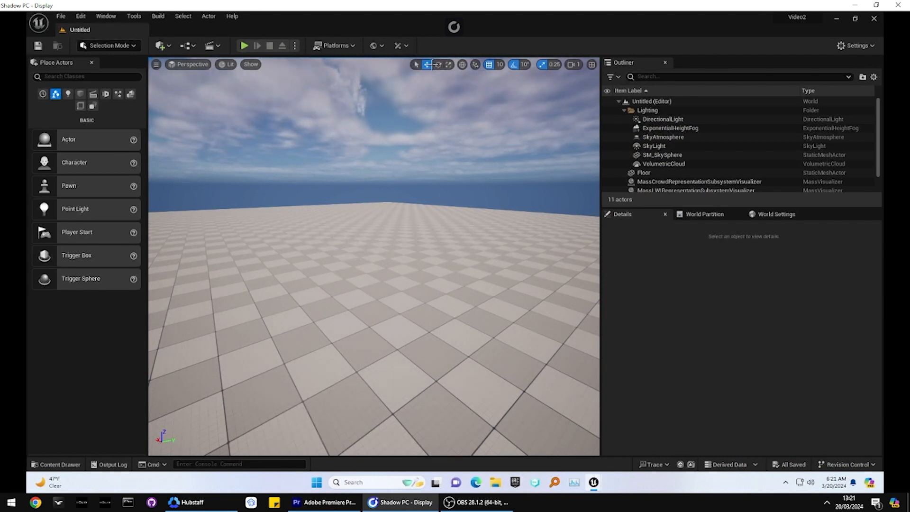
click(405, 46)
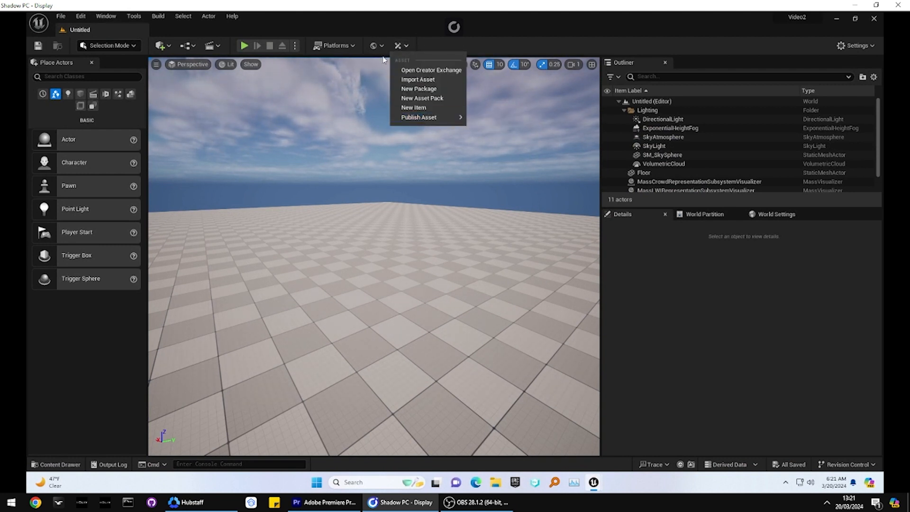
right_drag(310, 275, 302, 276)
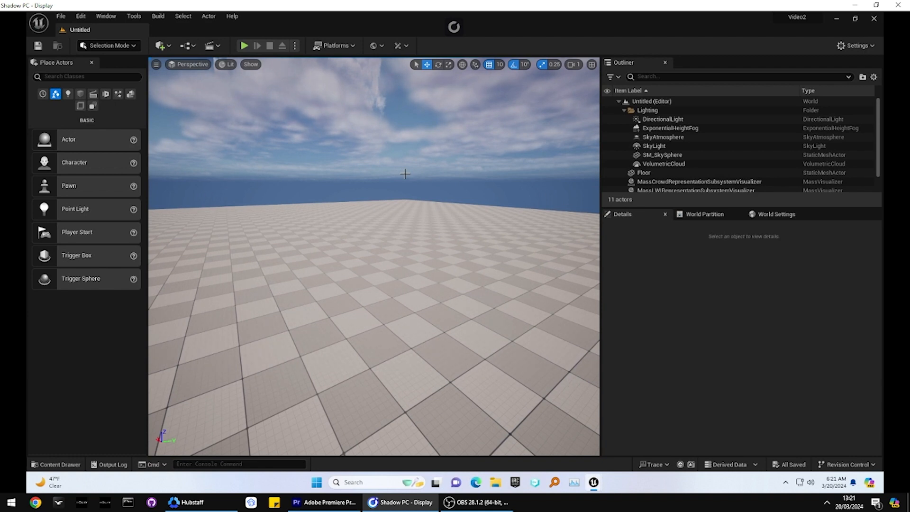
right_drag(373, 245, 334, 282)
right_drag(344, 235, 337, 143)
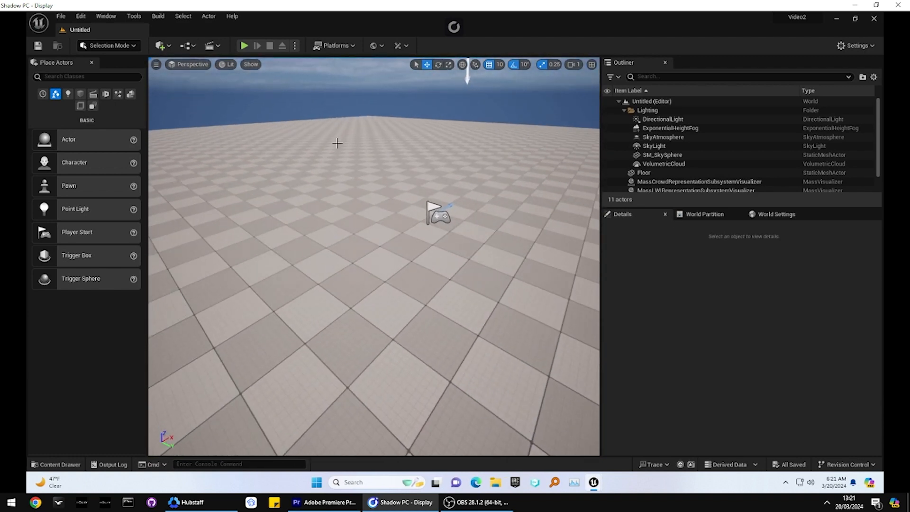
Step: Start VS Code for the HELIX world and trust the authors of the Video2 Server folder
click(383, 48)
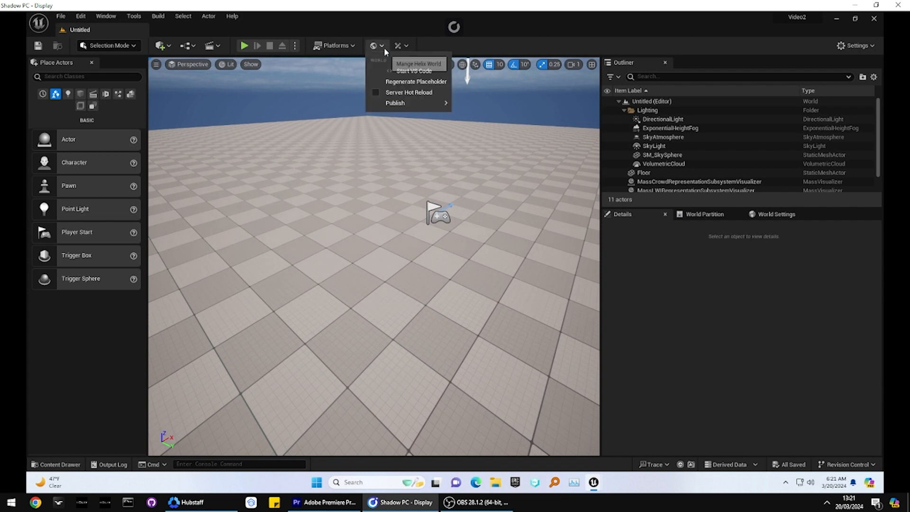
click(402, 72)
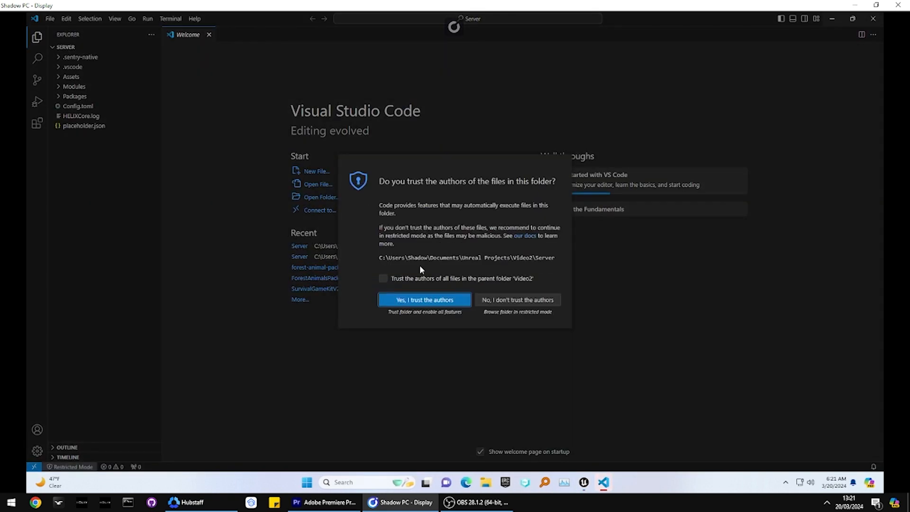
click(423, 300)
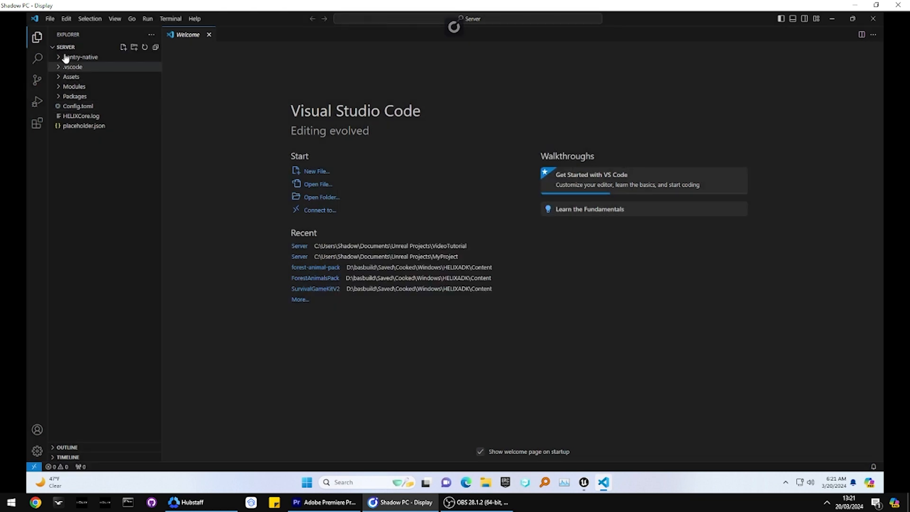
Step: Examine the server's Packages, Modules, Assets and .vscode folders, including the bdcbe-video2 asset folder
click(58, 95)
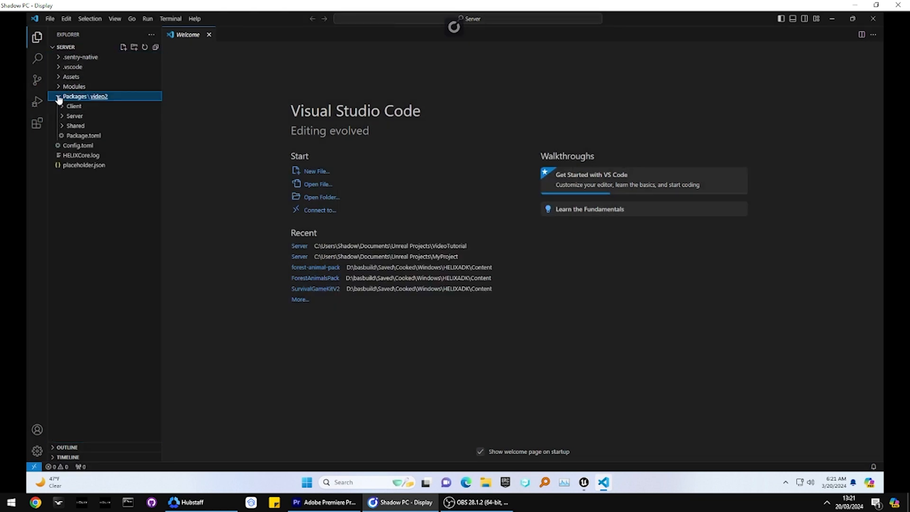
click(58, 87)
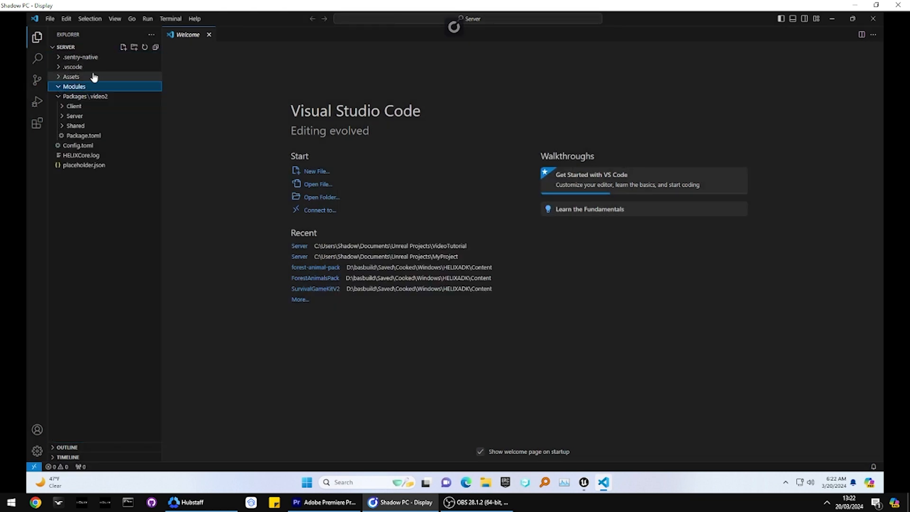
click(58, 77)
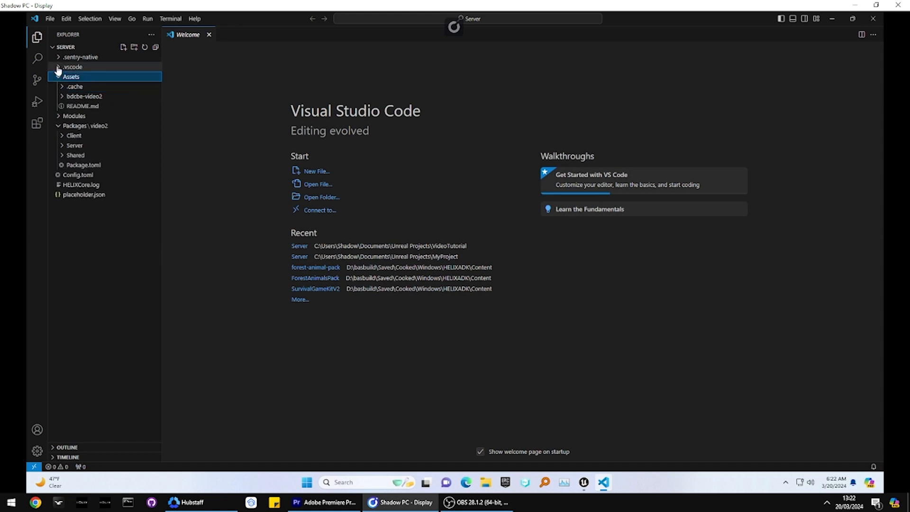
click(58, 68)
click(58, 68)
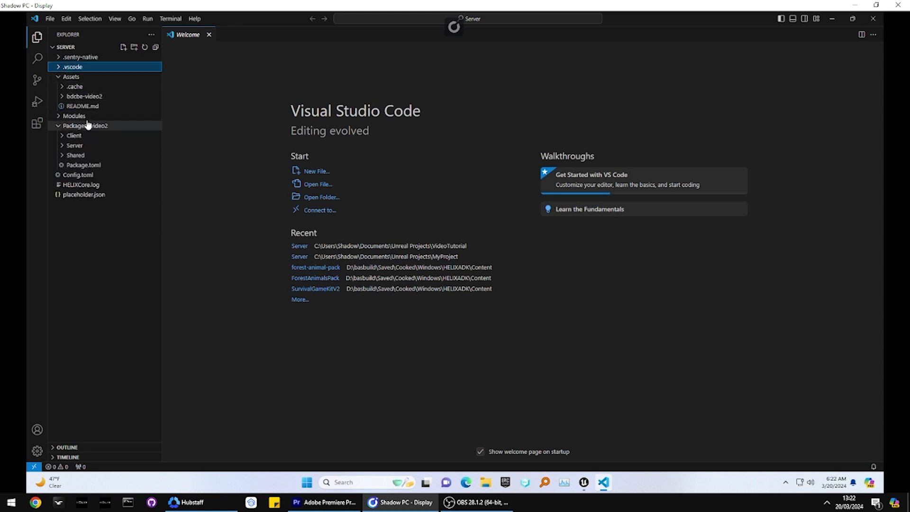
click(62, 96)
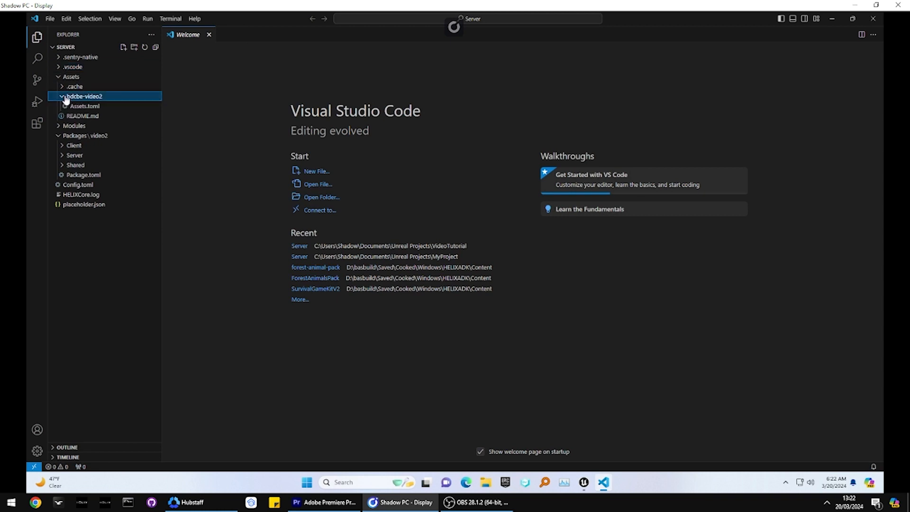
click(63, 97)
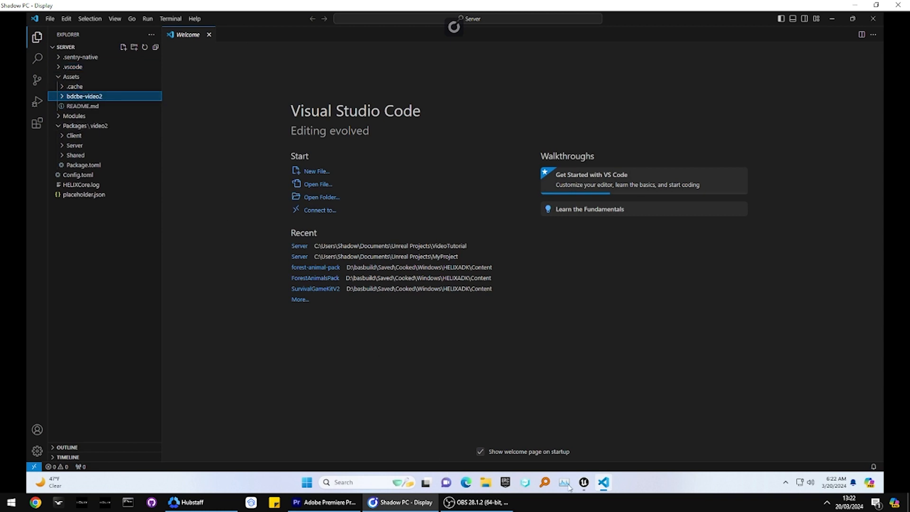
Step: Switch to the Unreal Editor and check the Plugins content for the matching bdcbe-video2 folder
click(584, 481)
click(593, 450)
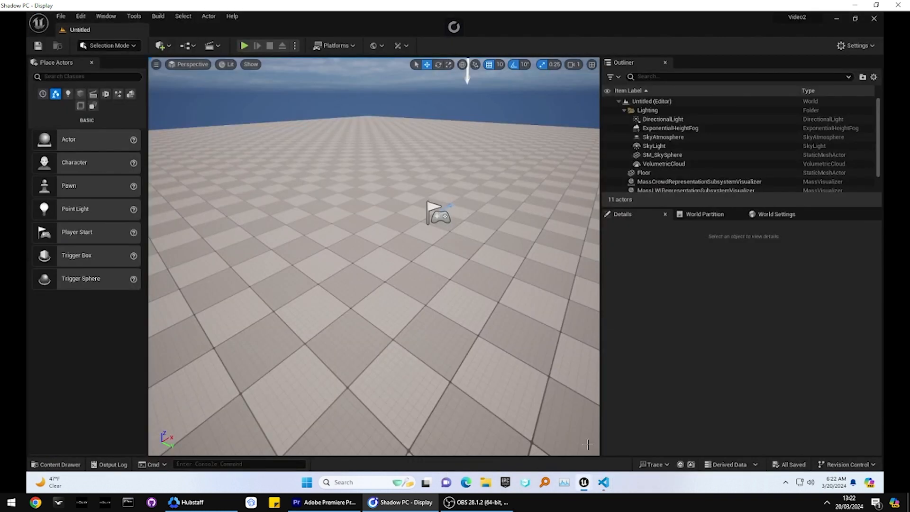
click(76, 462)
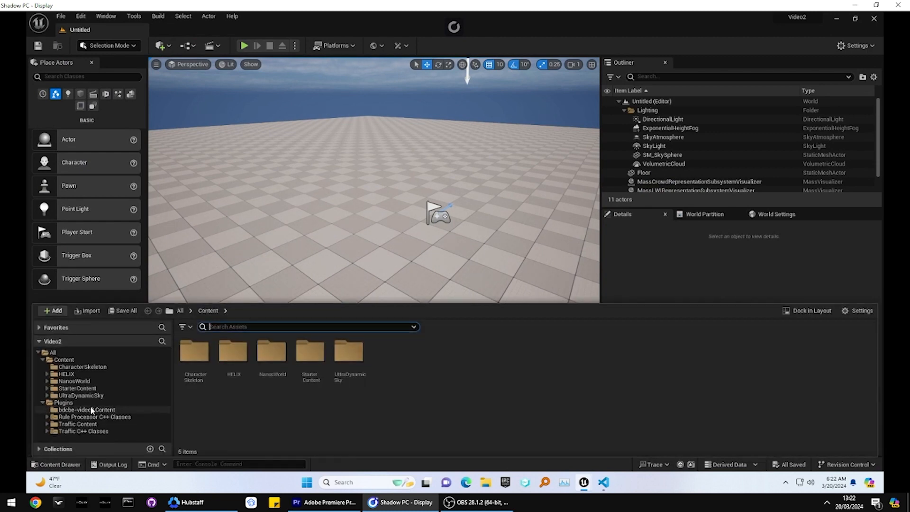
Step: Switch back to Visual Studio Code and open the Index.lua files in the video2 package's Server and Client folders
click(605, 482)
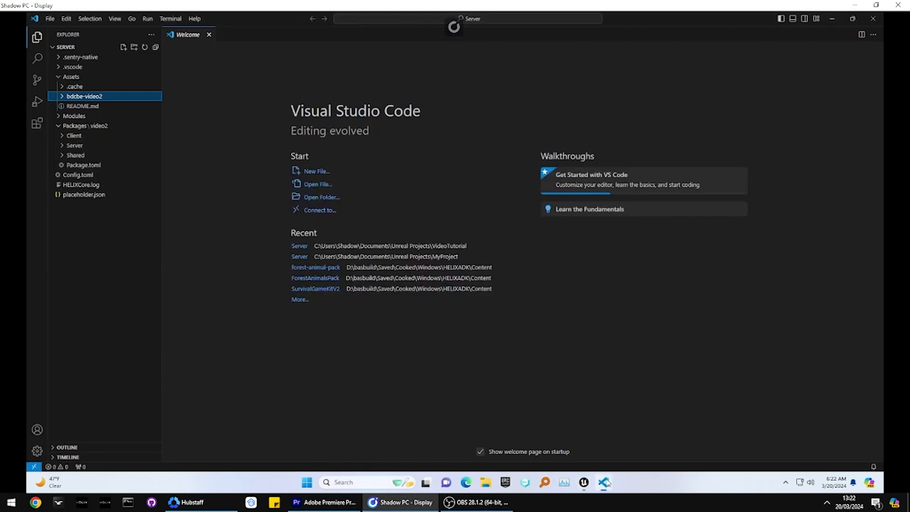
click(62, 136)
click(63, 155)
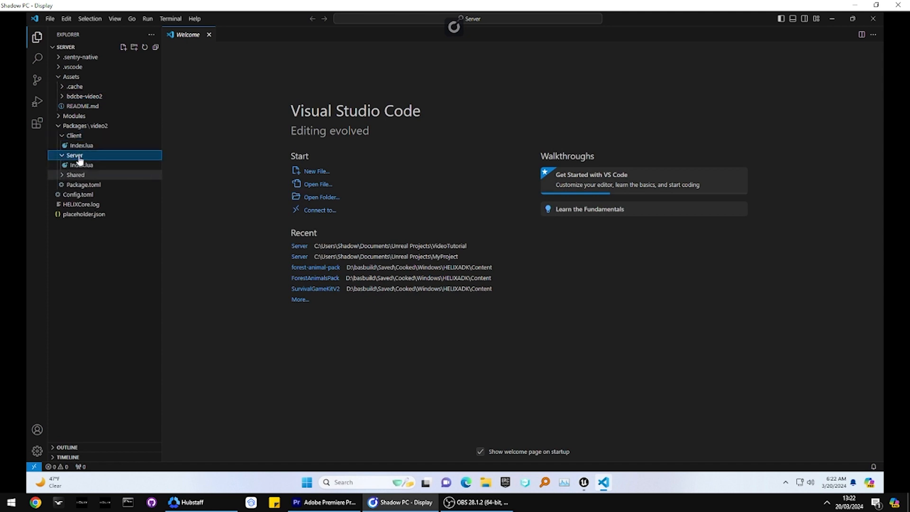
click(78, 165)
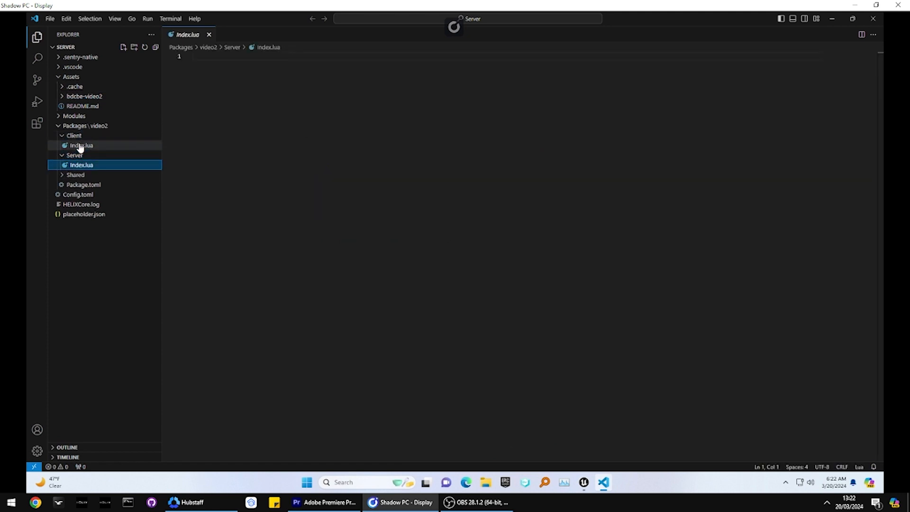
click(79, 146)
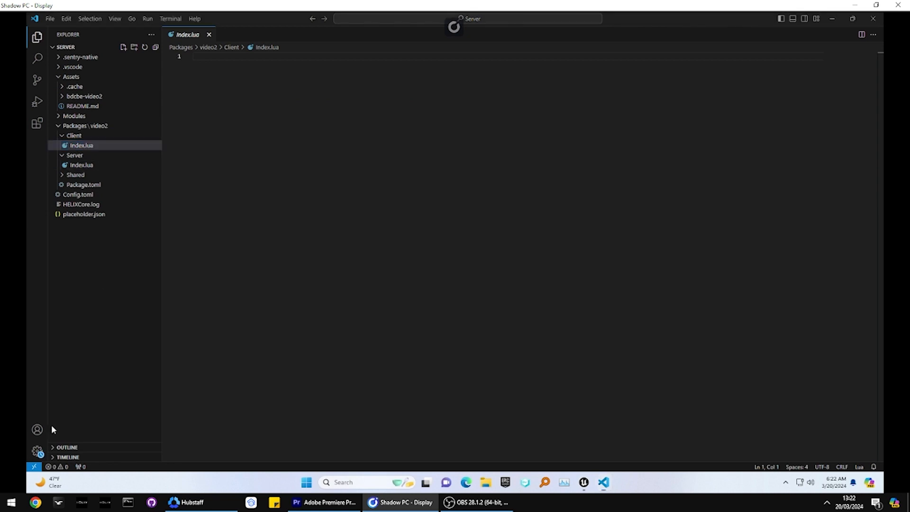
Step: Switch to Chrome, open the Developers Quick Start page in the HELIX docs and copy the code that spawns a character for the player
click(36, 502)
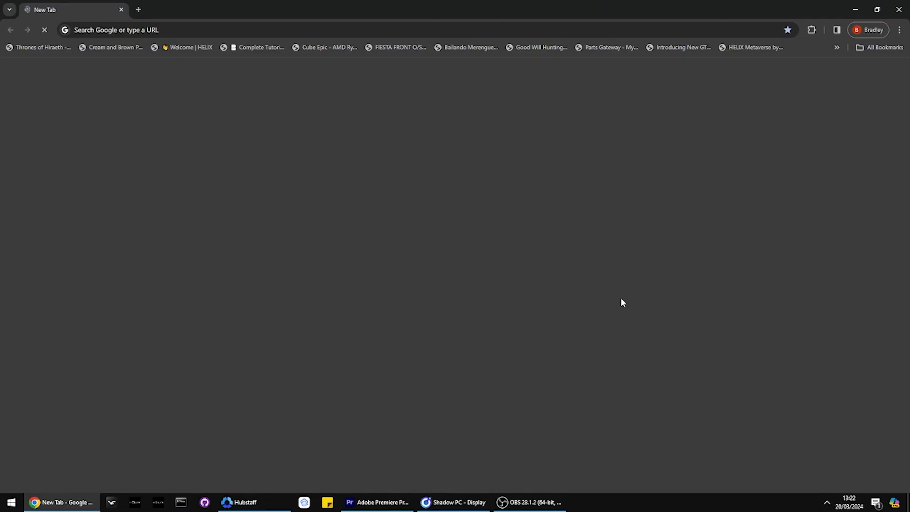
click(187, 47)
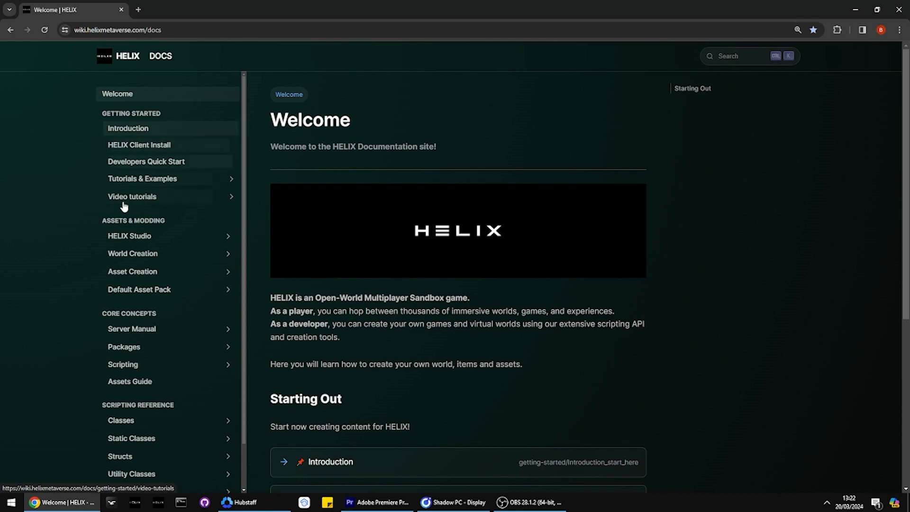
click(136, 163)
scroll(416, 147, down, 20)
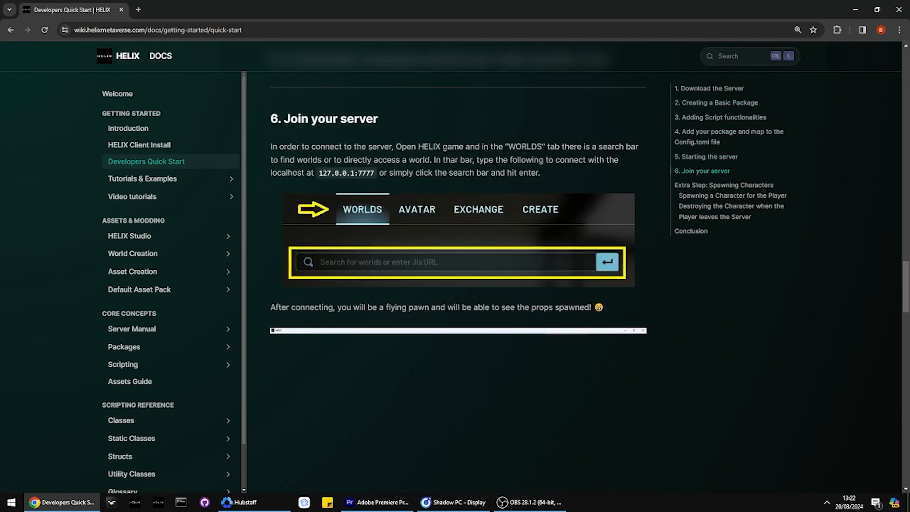
scroll(547, 181, down, 10)
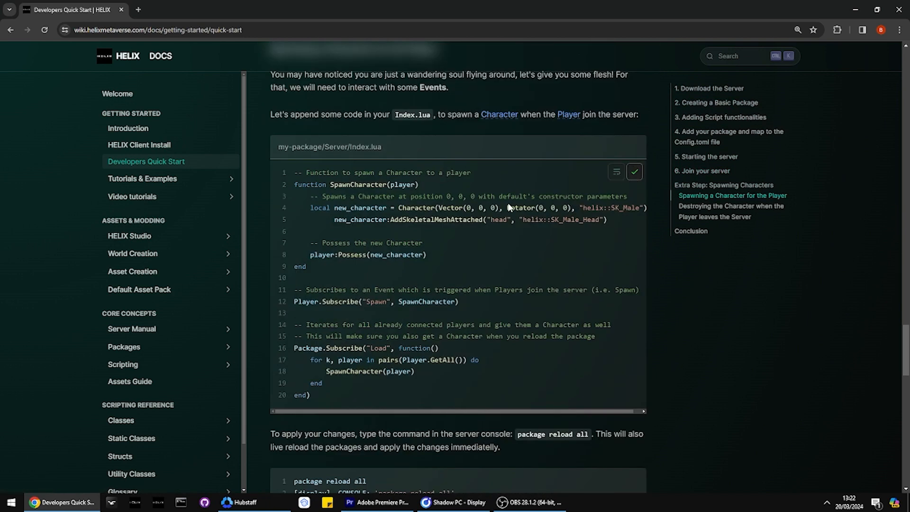
Step: Return to Visual Studio Code, paste the copied character-spawning code into the Server folder's Index.lua and save the file
key(alt+Tab)
text(-- Function to spawn a Character to a player function SpawnCharacter(player)     -- Spawns a Character at position 0, 0, 0 with default's constructor parameters     local new_character = Character(Vector(0, 0, 0), Rotator(0, 0, 0), "helix::SK_Male")         new_character:AddSkeletalMeshAttached("head", "helix::SK_Male_Head")      -- Possess the new Character     player:Possess(new_character) end  -- Subscribes to an Event which is triggered when Players join the server (i.e. Spawn) Player.Subscribe("Spawn", SpawnCharacter)  -- Iterates for all already connected players and give them a Character as well -- This will make sure you also get a Character when you reload the package Package.Subscribe("Load", function()     for k, player in pairs(Player.GetAll()) do         SpawnCharacter(player)     end end))
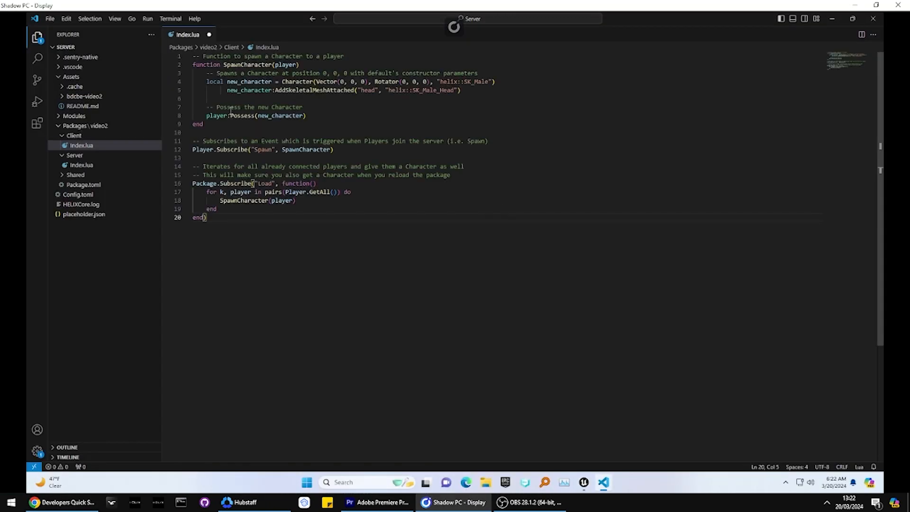
key(ctrl+z)
click(72, 165)
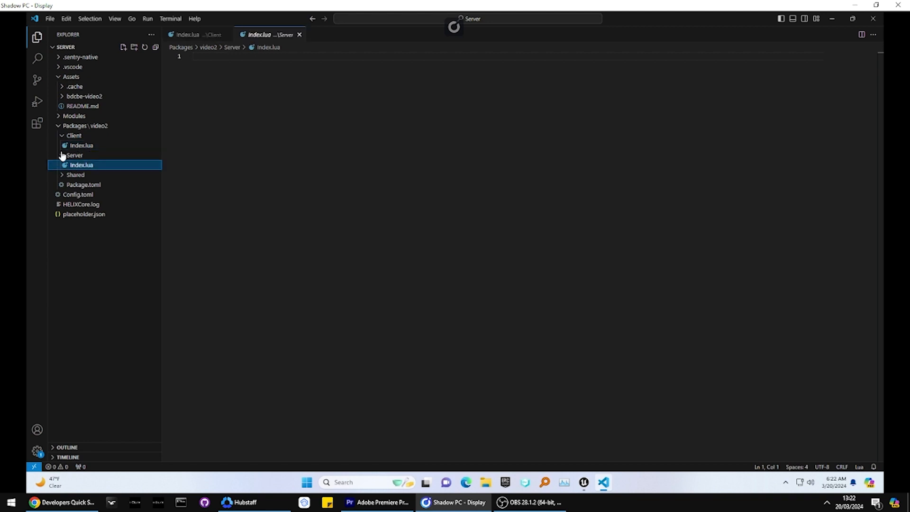
click(222, 112)
text(-- Function to spawn a Character to a player function SpawnCharacter(player)     -- Spawns a Character at position 0, 0, 0 with default's constructor parameters     local new_character = Character(Vector(0, 0, 0), Rotator(0, 0, 0), "helix::SK_Male")           new_character:AddSkeletalMeshAttached("head", "helix::SK_Male_Head")      -- Possess the new Character     player:Possess(new_character) end  -- Subscribes to an Event which is triggered when Players join the server (i.e. Spawn) Player.Subscribe("Spawn", SpawnCharacter)  -- Iterates for all already connected players and give them a Character as well -- This will make sure you also get a Character when you reload the package Package.Subscribe("Load", function()     for k, player in pairs(Player.GetAll()) do         SpawnCharacter(player)     end end))
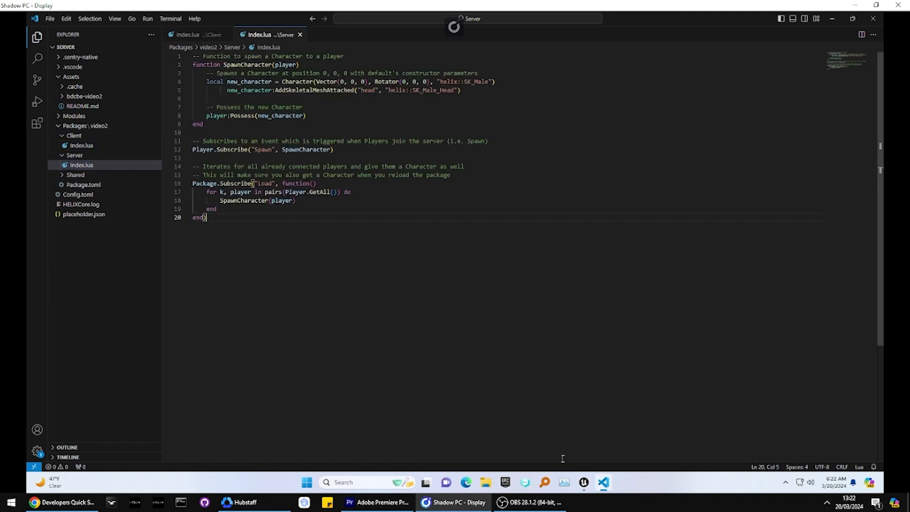
Step: Switch to the Unreal Editor, play the level, test the spawned character by running and jumping, and stop the session
mouse_move(583, 481)
click(603, 462)
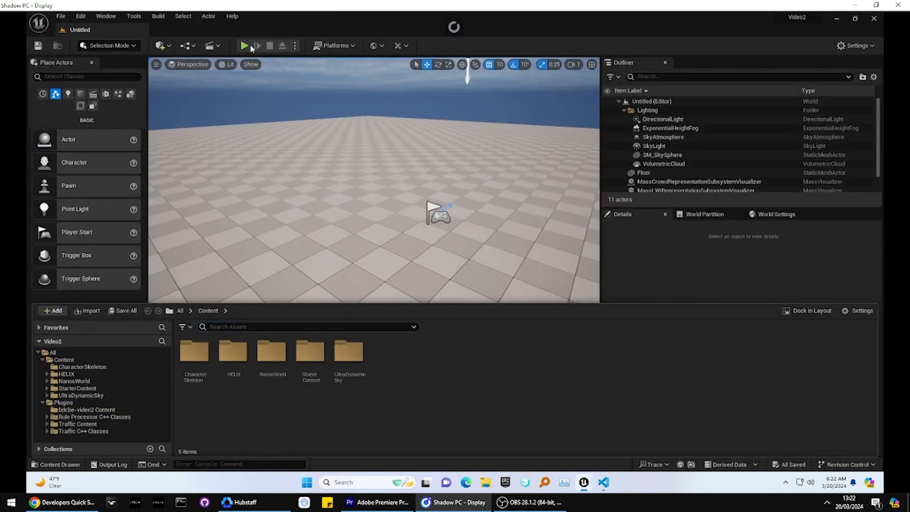
click(244, 46)
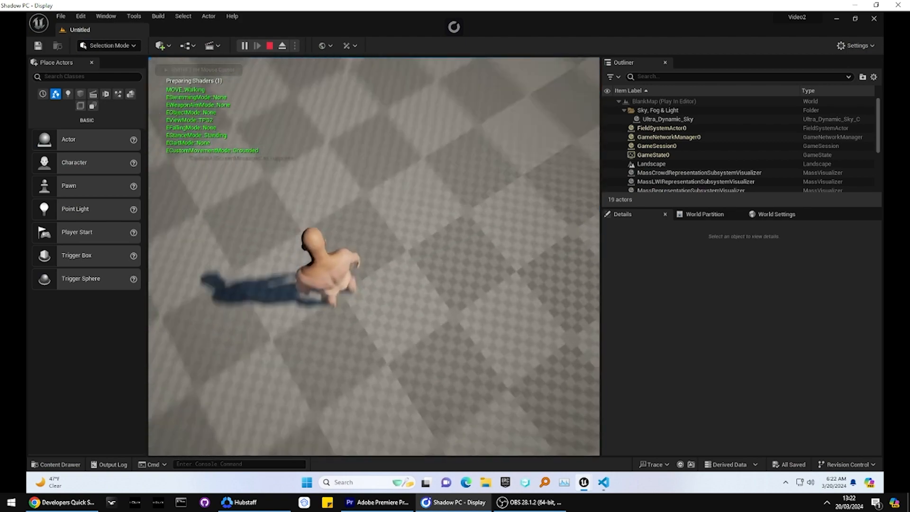
key(shift+w)
key(space)
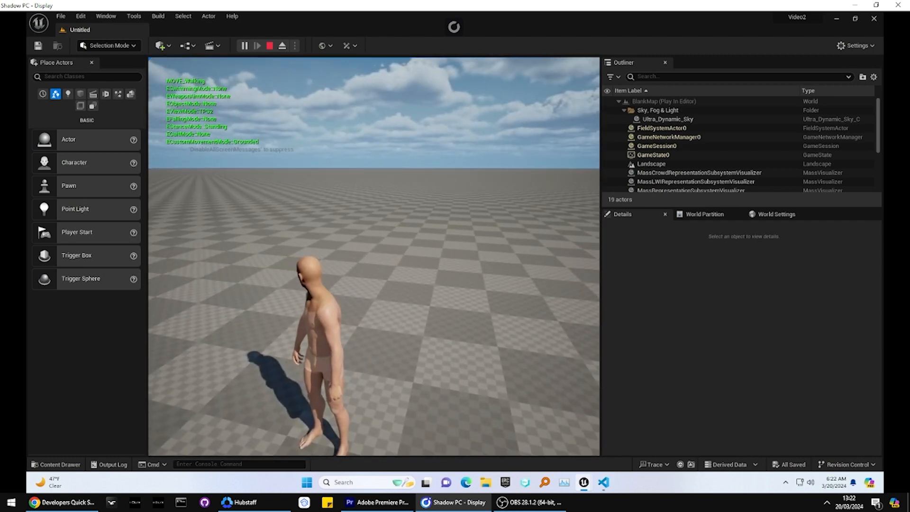
key(Escape)
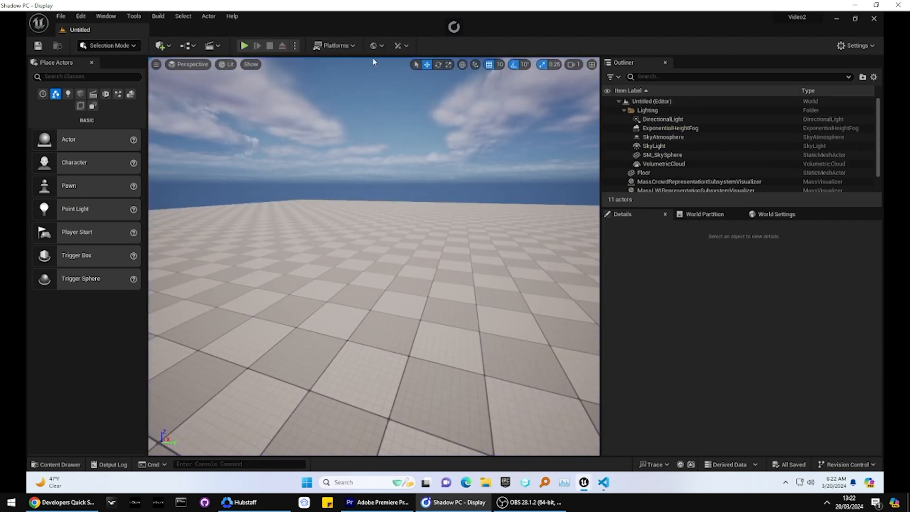
Step: Reveal the Server folder's Index.lua in File Explorer from Visual Studio Code and go up to the Video2 project folder
key(alt+Tab)
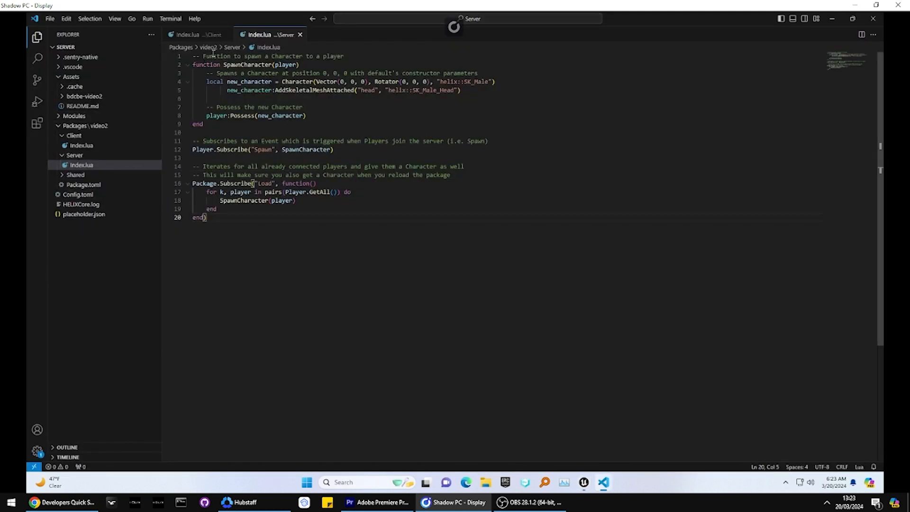
right_click(263, 39)
click(299, 149)
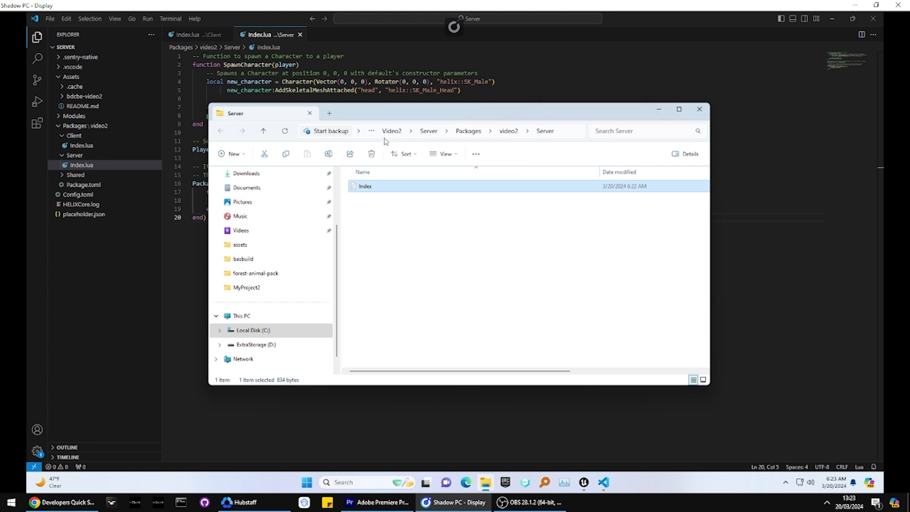
click(388, 132)
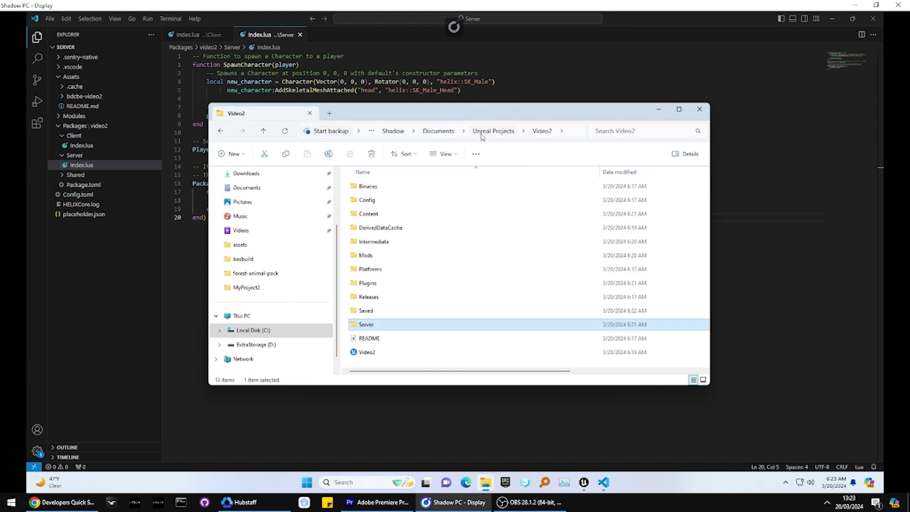
Step: Browse the Video2 project's Server folder in File Explorer, looking into its Assets, bdcbe-video2 and Packages folders
click(493, 132)
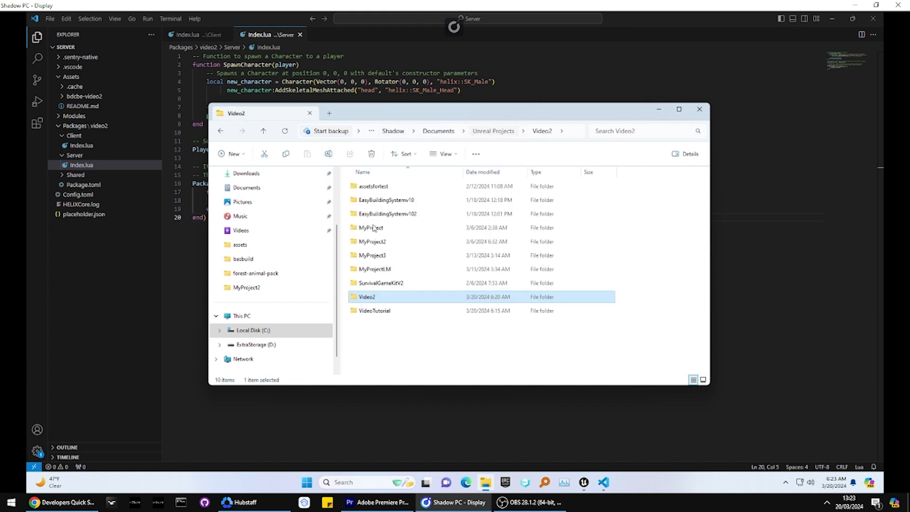
double_click(374, 298)
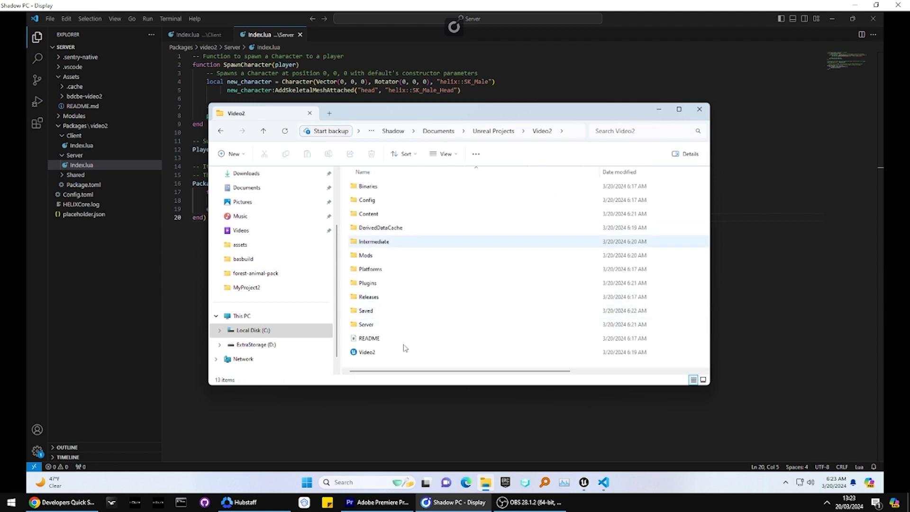
double_click(383, 326)
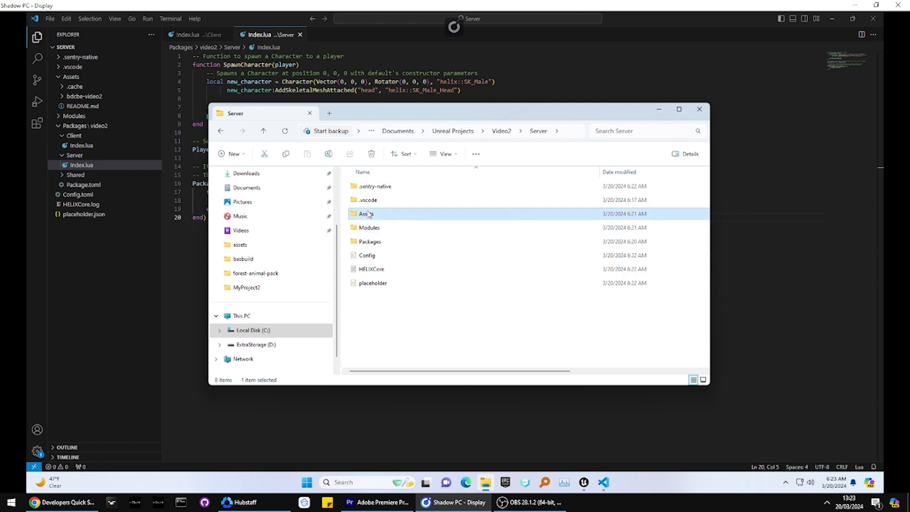
double_click(369, 214)
double_click(368, 202)
key(alt+Left)
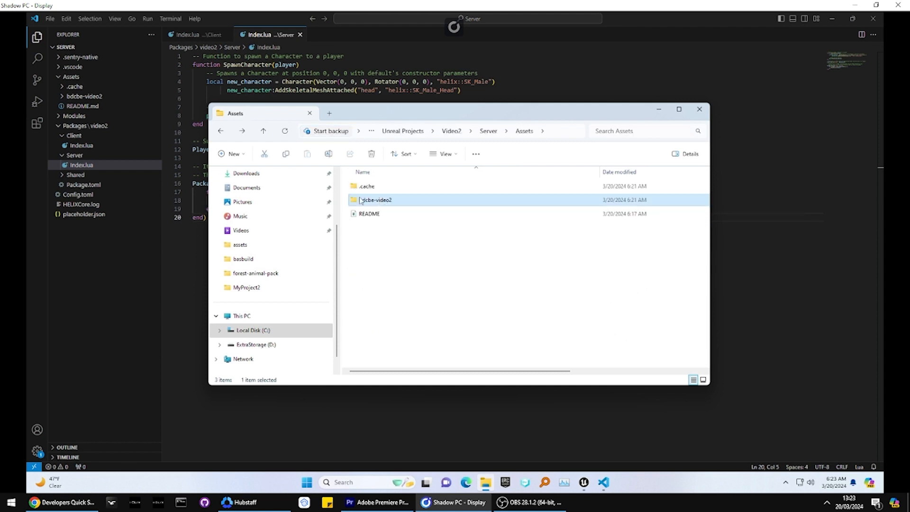
key(alt+Left)
click(371, 242)
double_click(372, 242)
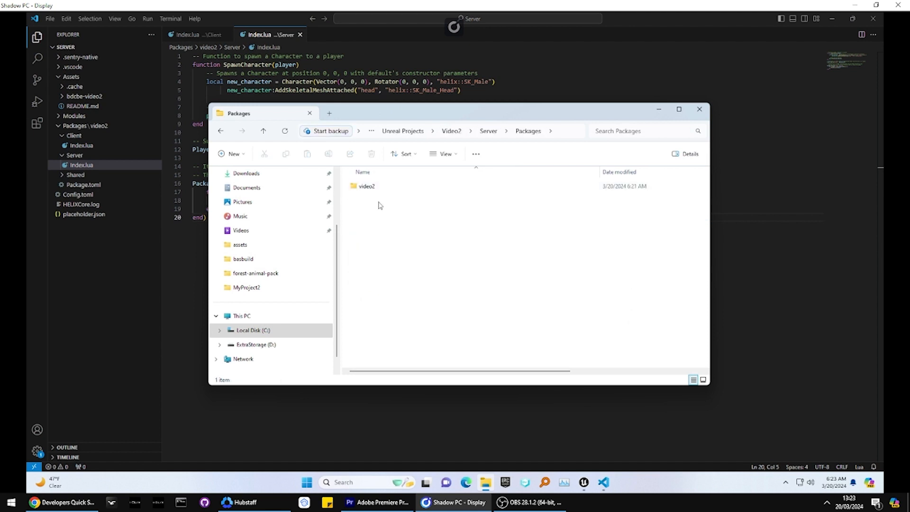
Step: Switch to the Video2 level in Unreal Editor and open the bdcbe-video2 Content folder under Plugins
click(356, 419)
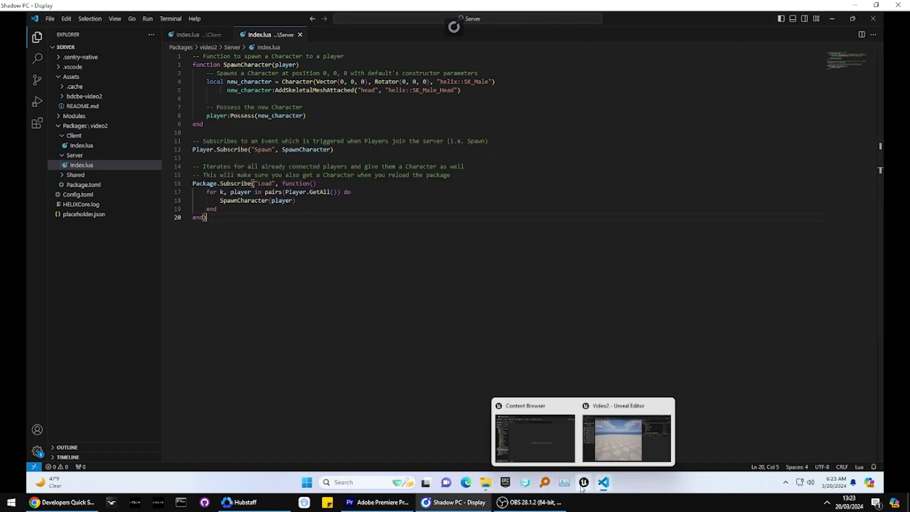
mouse_move(583, 482)
click(609, 446)
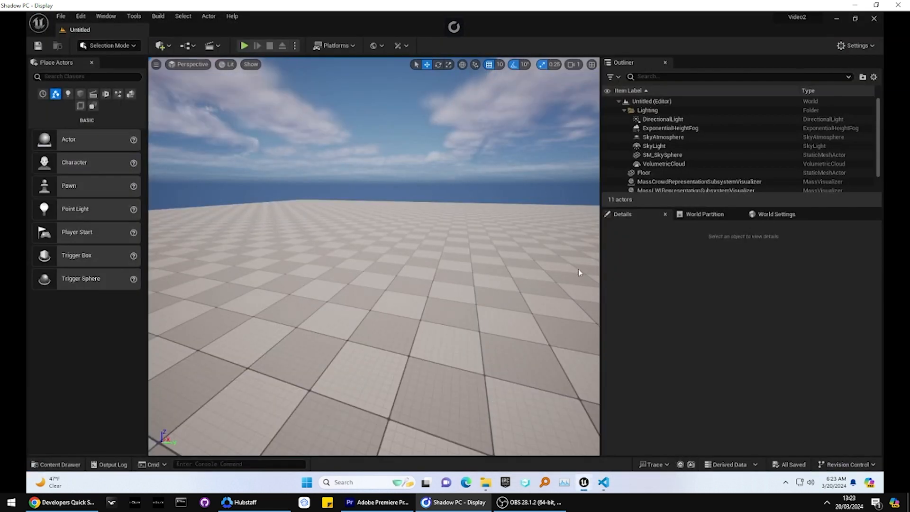
right_drag(472, 248, 134, 386)
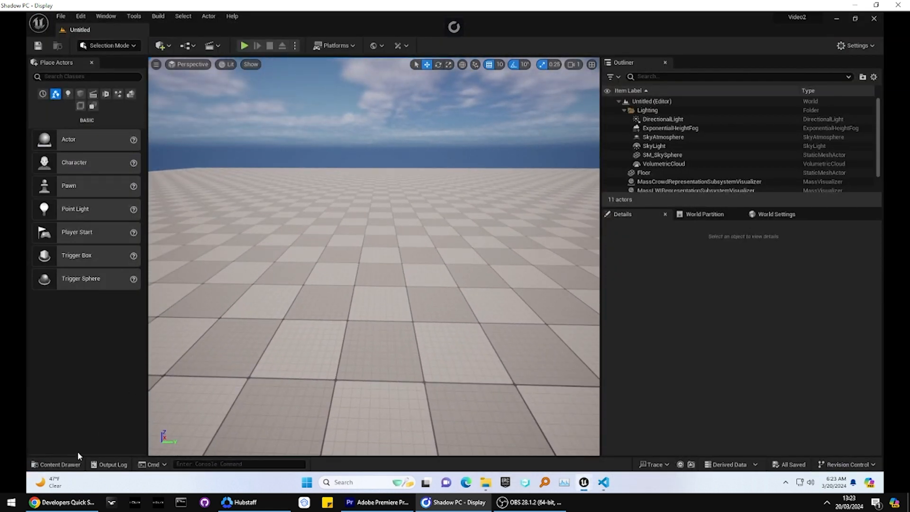
click(76, 463)
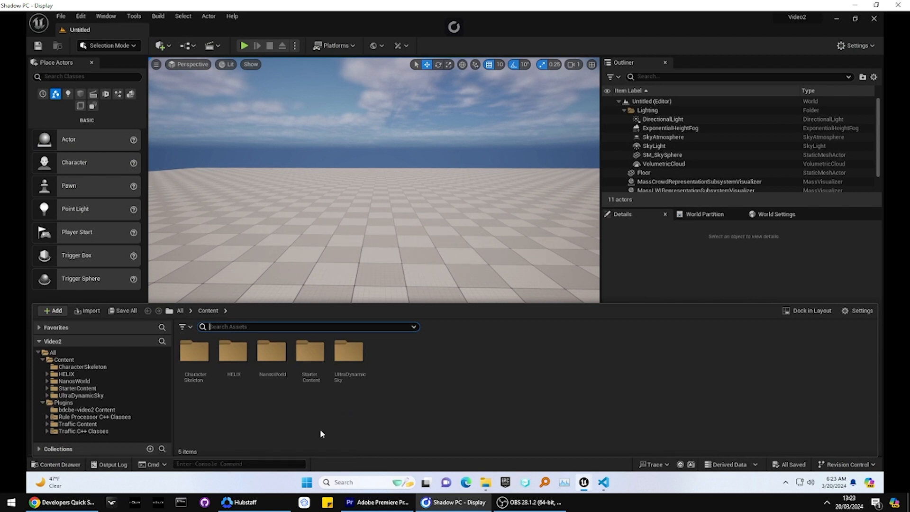
click(66, 409)
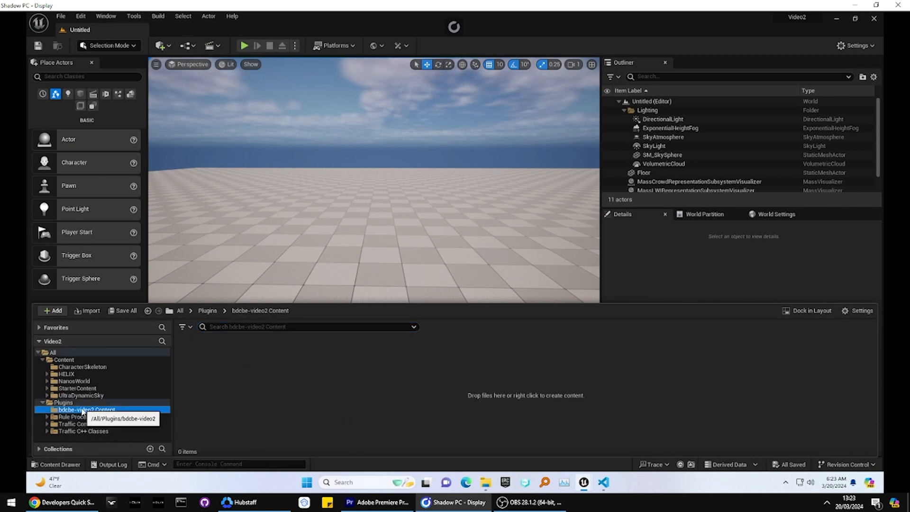
Step: Import the sofa!.obj model from the Downloads folder into bdcbe-video2 Content with the default import settings
click(486, 482)
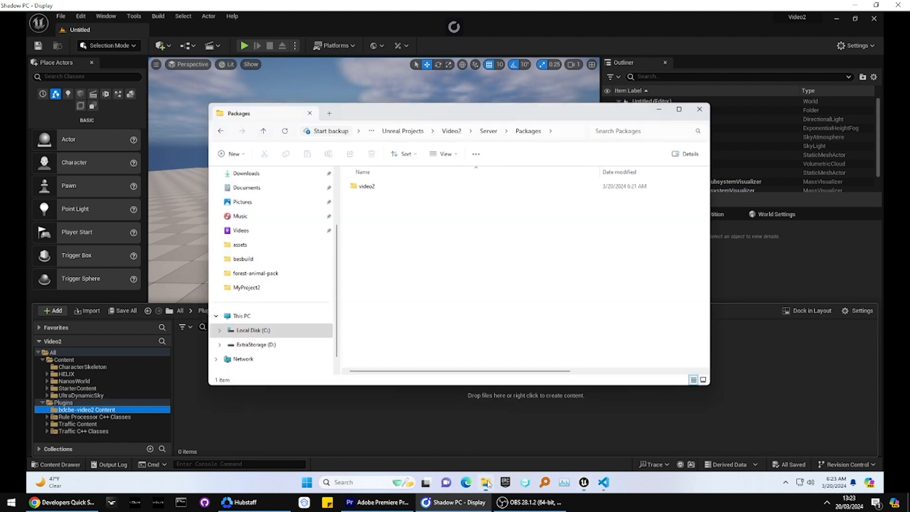
click(245, 248)
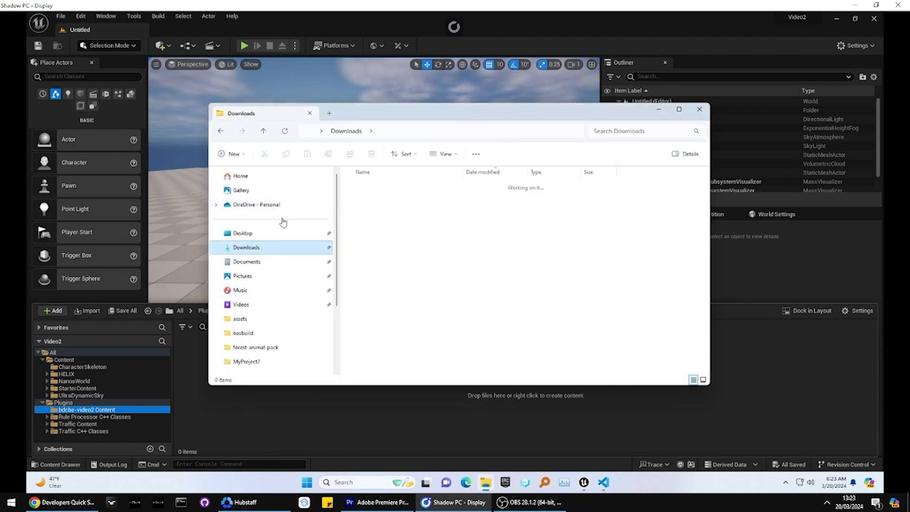
drag(364, 199, 198, 373)
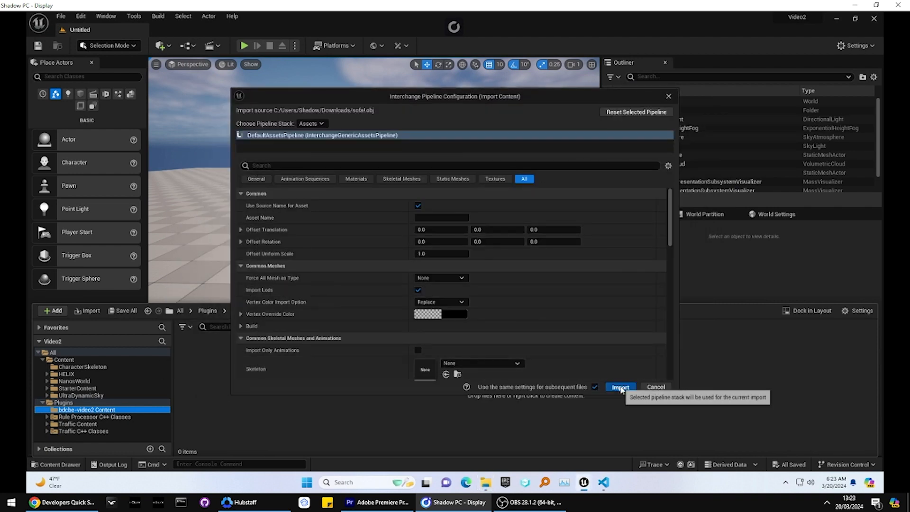
click(615, 385)
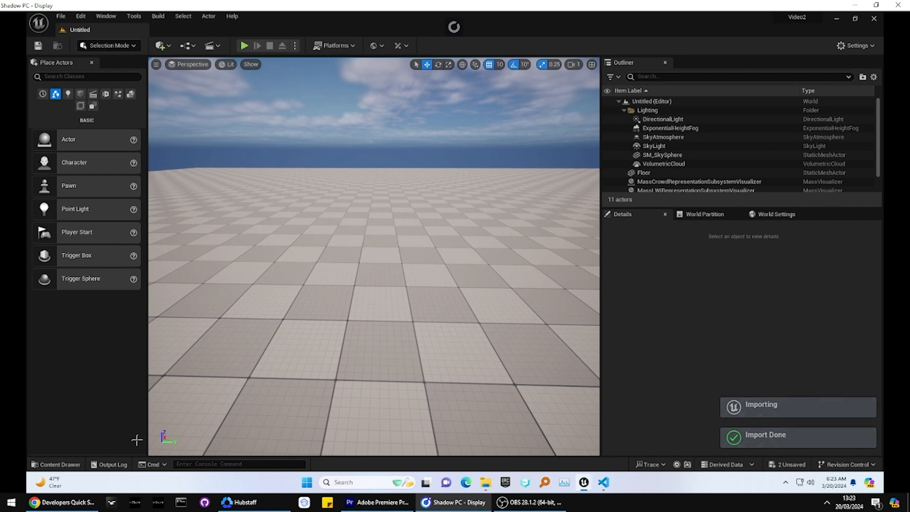
Step: Place the sofa_ mesh on the level's floor and raise it to a Z location of 20
click(55, 464)
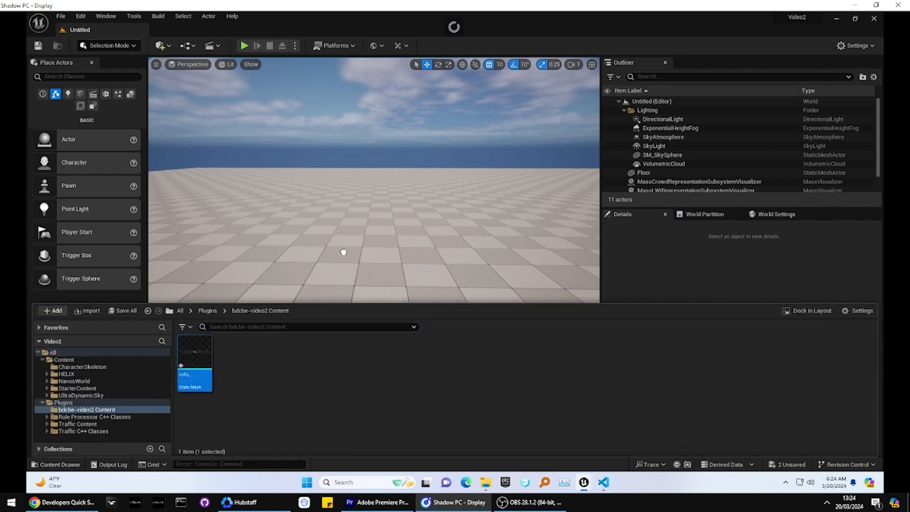
drag(343, 251, 389, 263)
right_drag(389, 263, 396, 270)
key(w)
key(w)
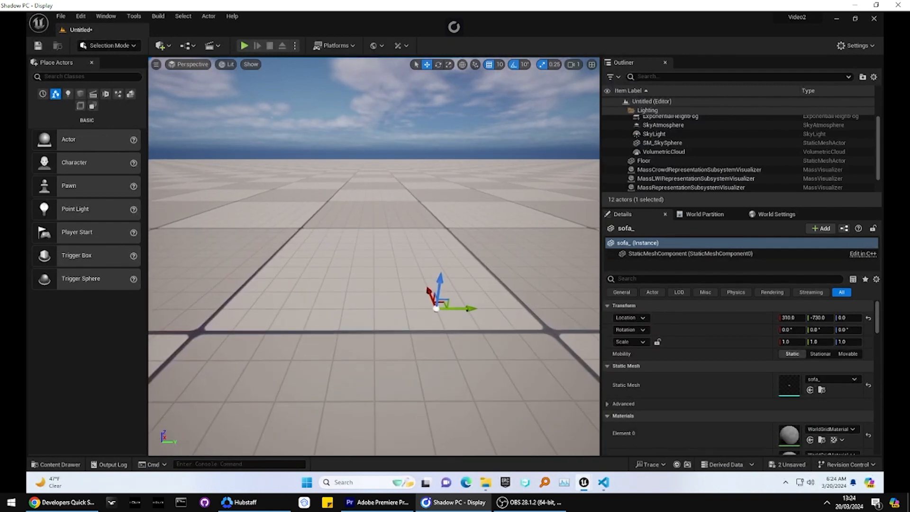
drag(444, 283, 462, 202)
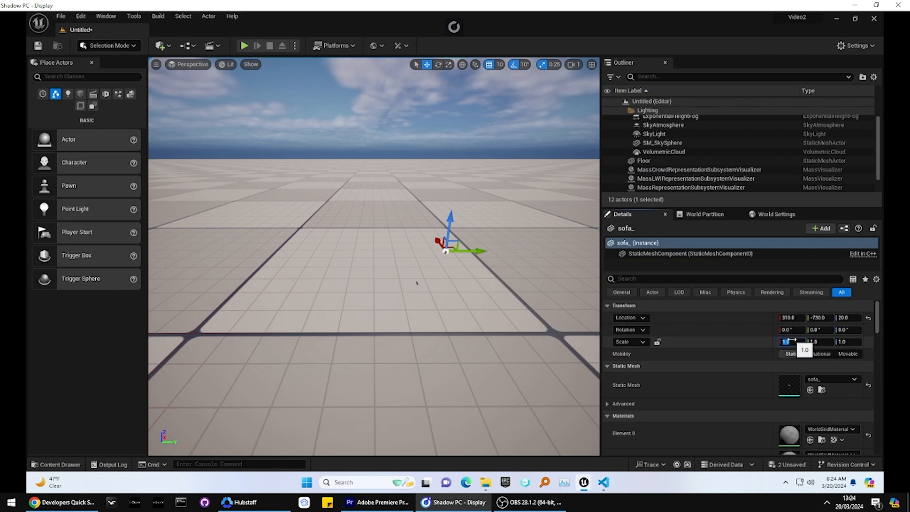
Step: Set the placed sofa's scale to 200 on the X, Y and Z axes
text(0)
key(Return)
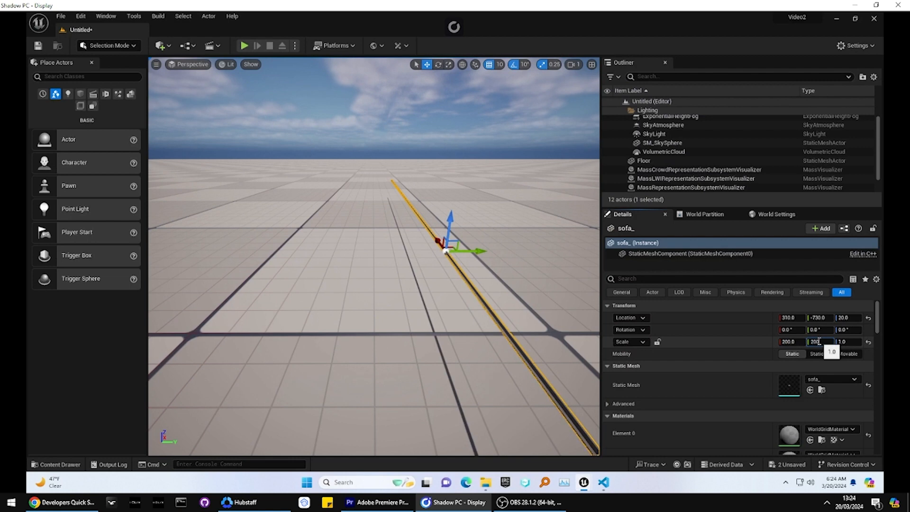
click(818, 341)
text(200)
key(Return)
click(846, 341)
text(200)
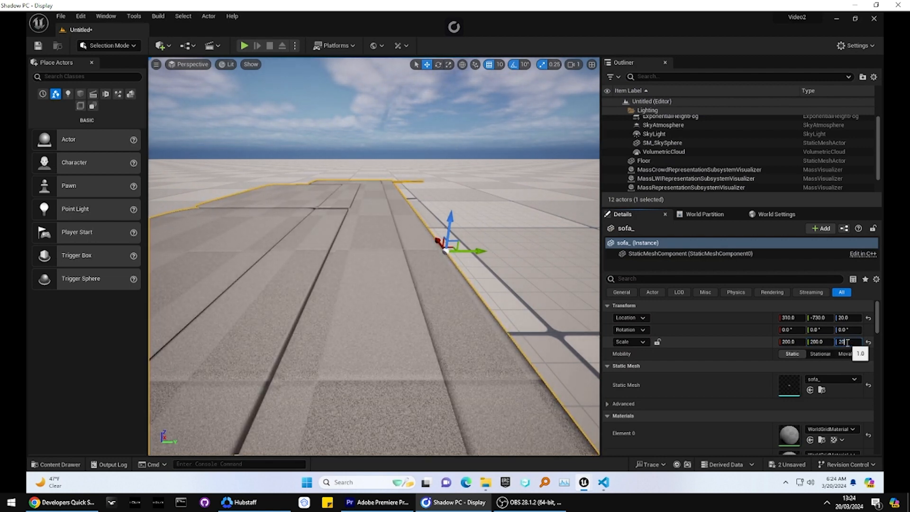
key(Return)
key(s)
right_drag(371, 178, 377, 176)
key(a)
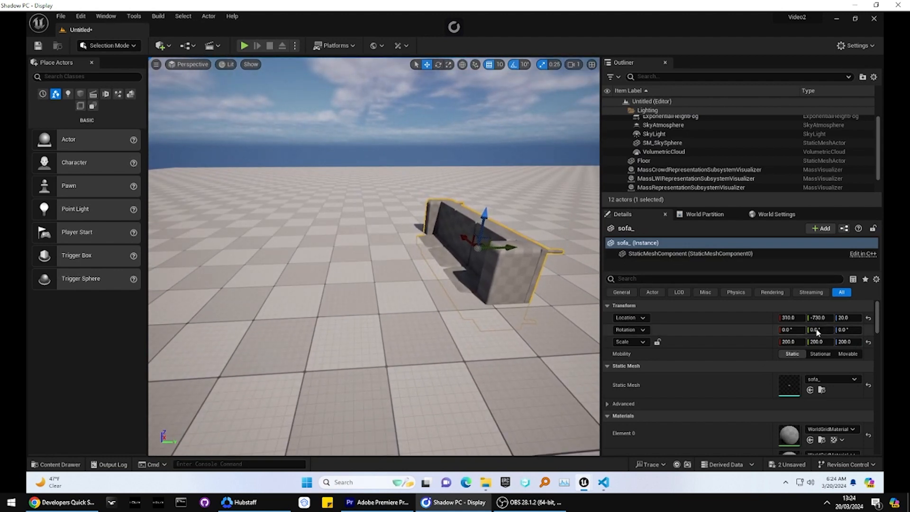
Step: Rotate the sofa 90° about the X axis so it stands upright, and inspect it from the front
click(790, 330)
text(9)
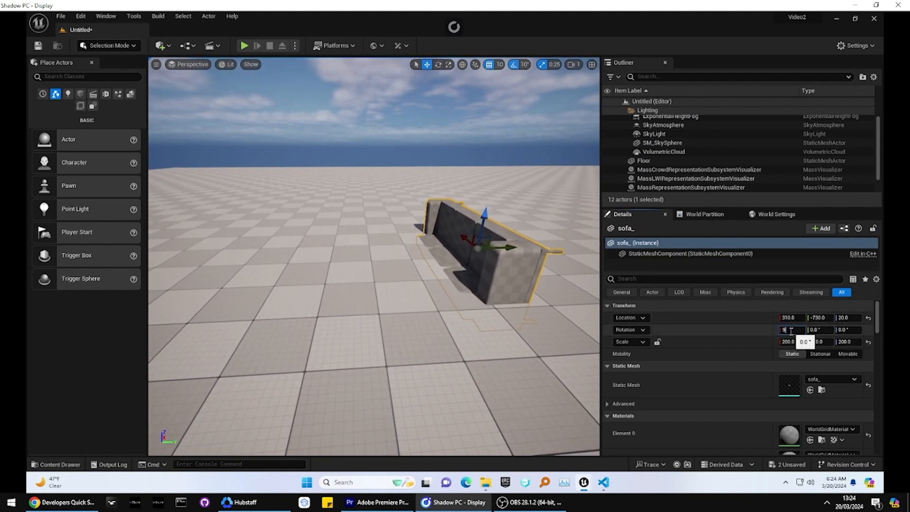
text(0)
key(Return)
key(d)
right_drag(426, 275, 303, 251)
Step: Check the imported sofa_ asset in the project content, then open the Server/Assets/bdcbe-video2 folder in File Explorer
click(53, 463)
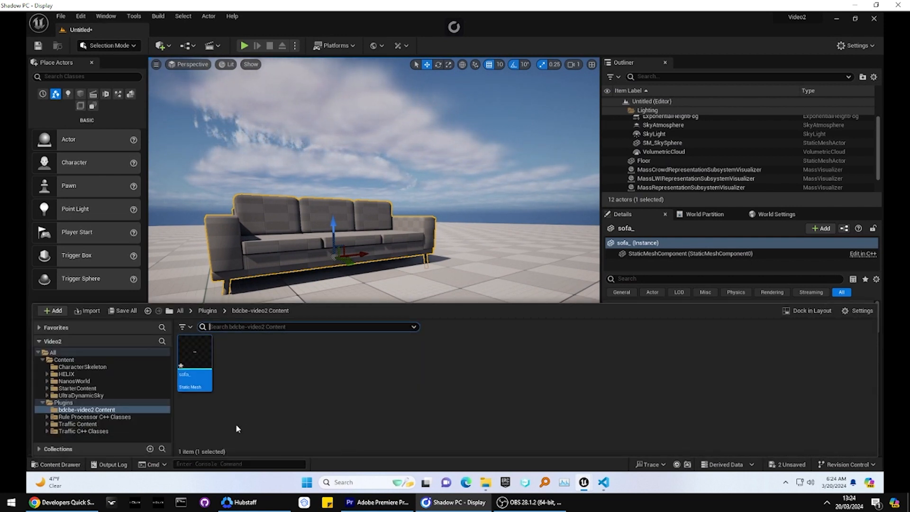
click(485, 482)
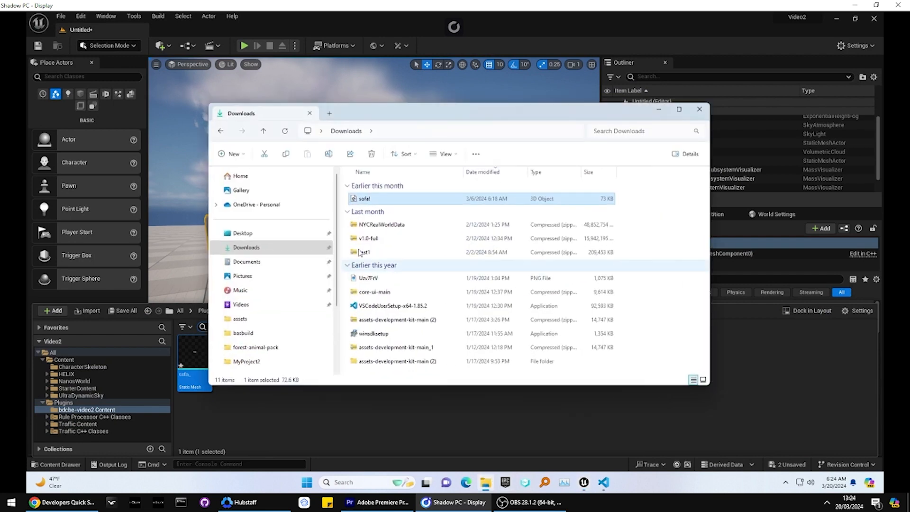
scroll(274, 268, down, 3)
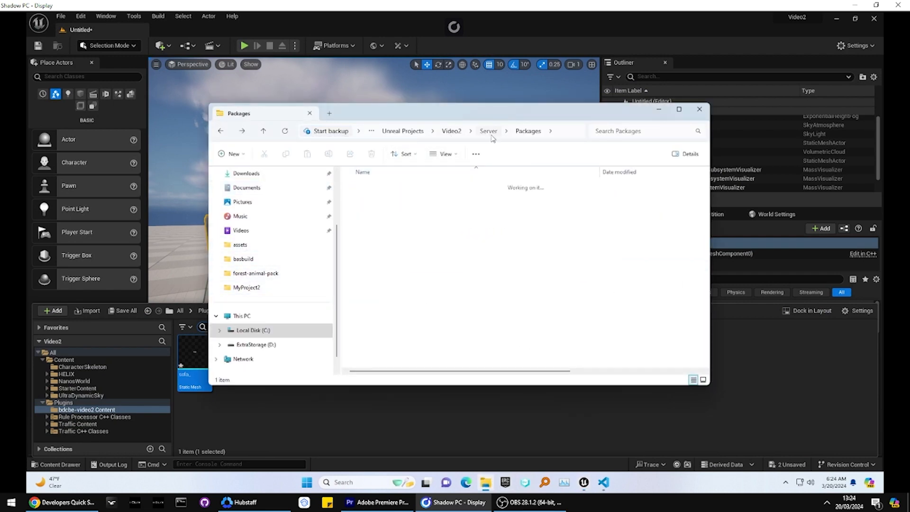
double_click(370, 214)
click(369, 201)
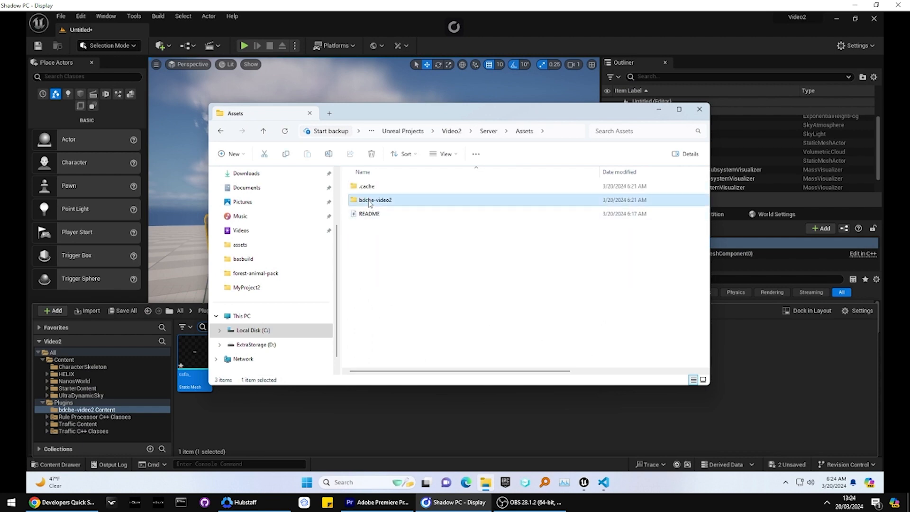
double_click(370, 201)
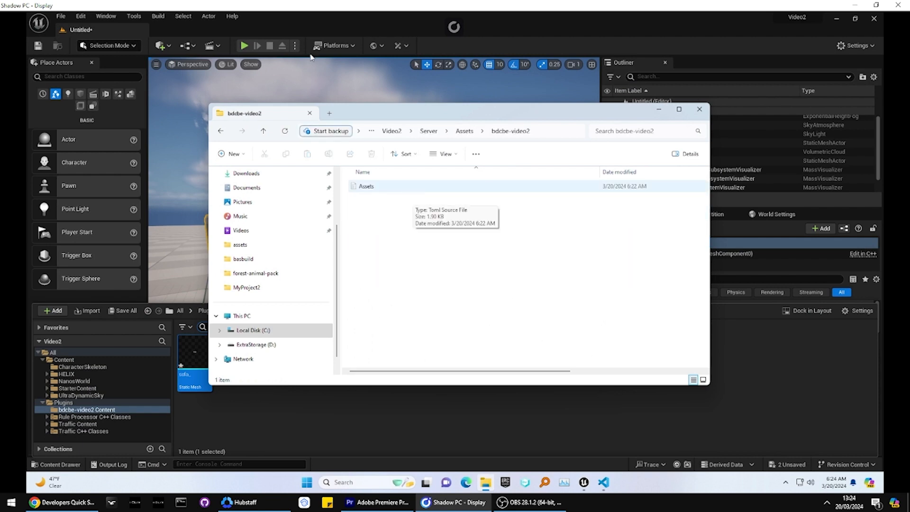
Step: Return to Unreal Editor and try to publish the bdcbe-video2 asset pack
key(alt+Tab)
click(403, 46)
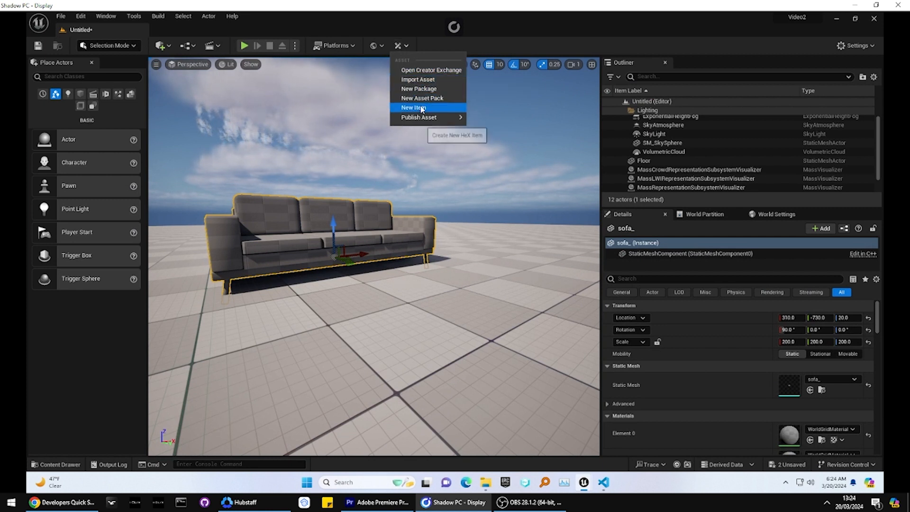
mouse_move(423, 117)
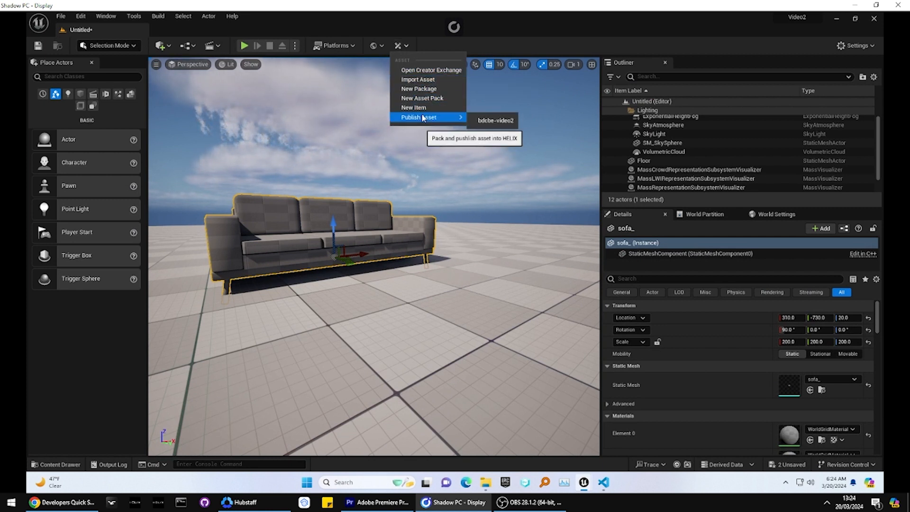
click(478, 121)
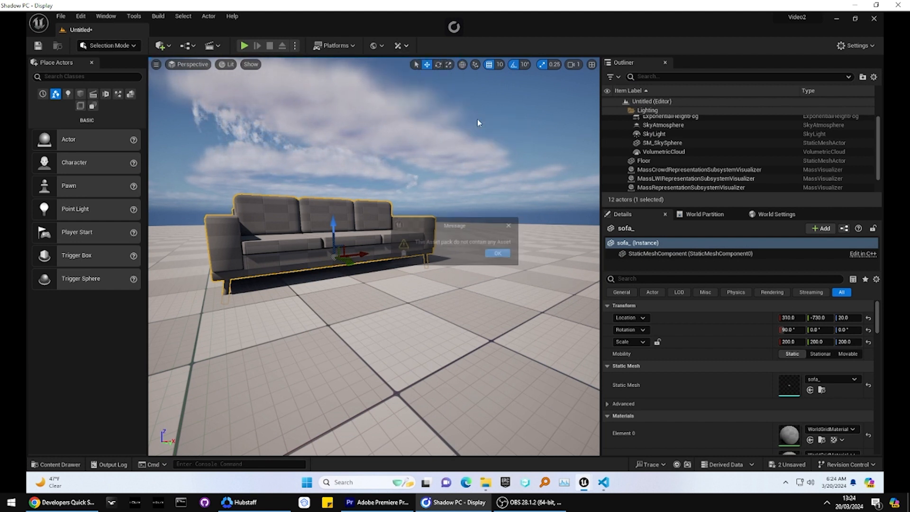
click(503, 254)
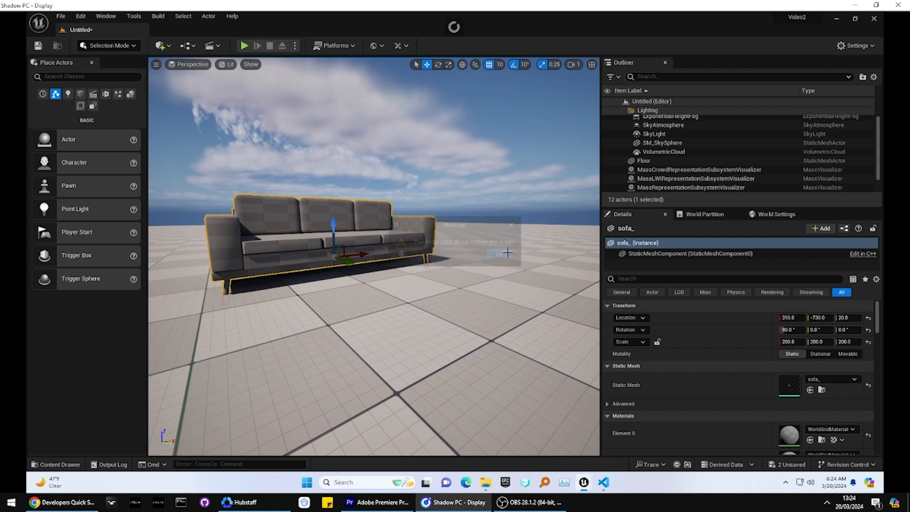
click(399, 45)
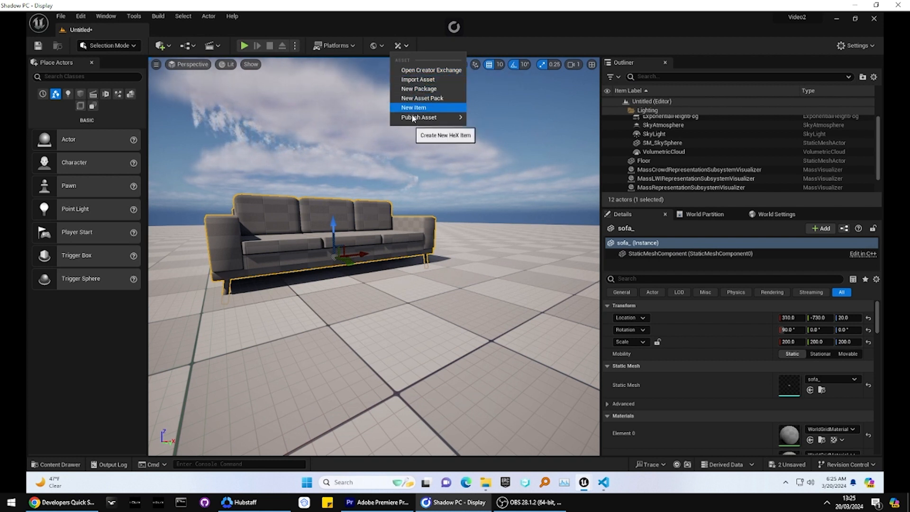
click(408, 82)
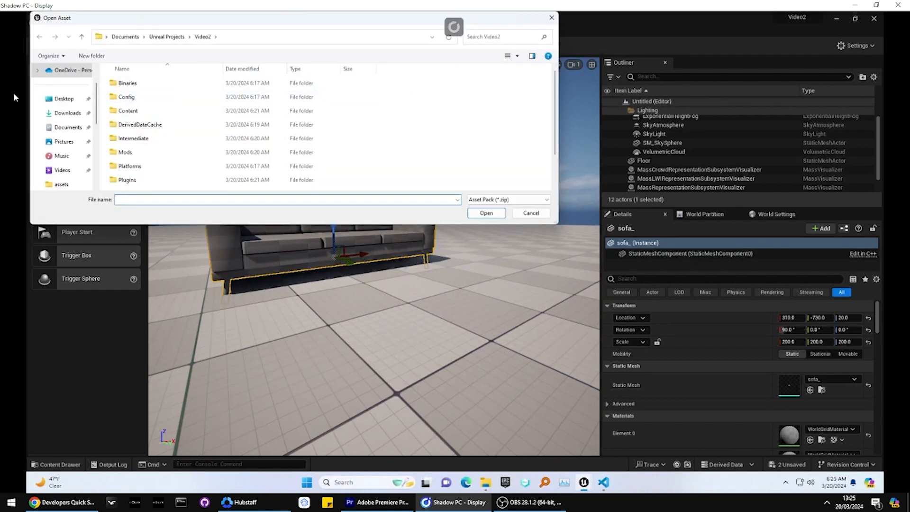
scroll(61, 123, up, 1)
click(63, 144)
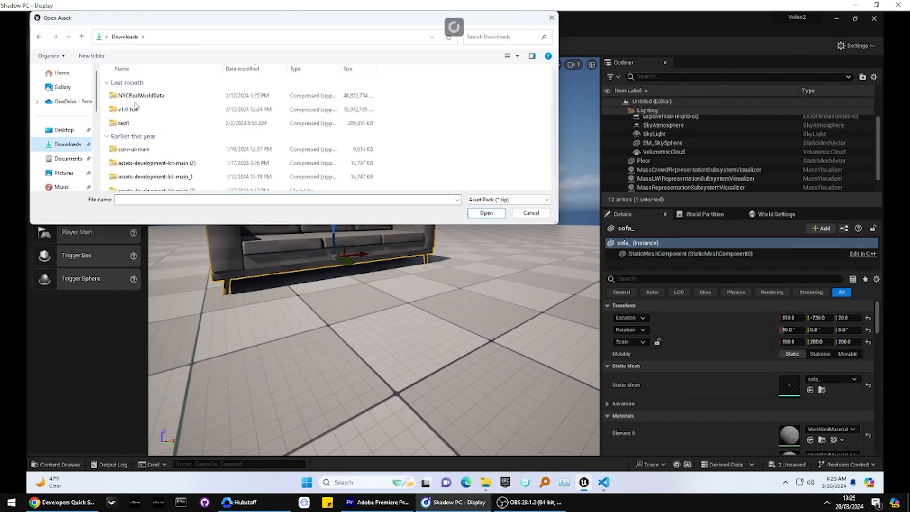
scroll(162, 127, down, 1)
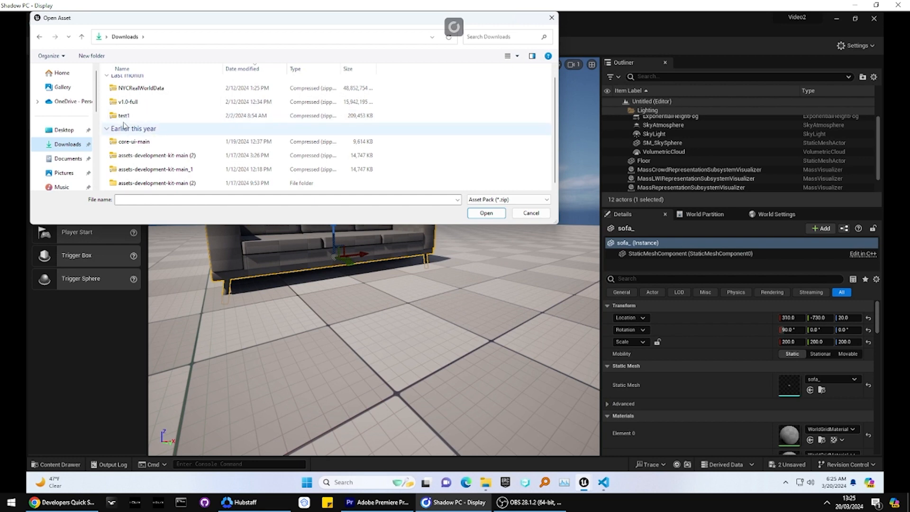
key(alt+Left)
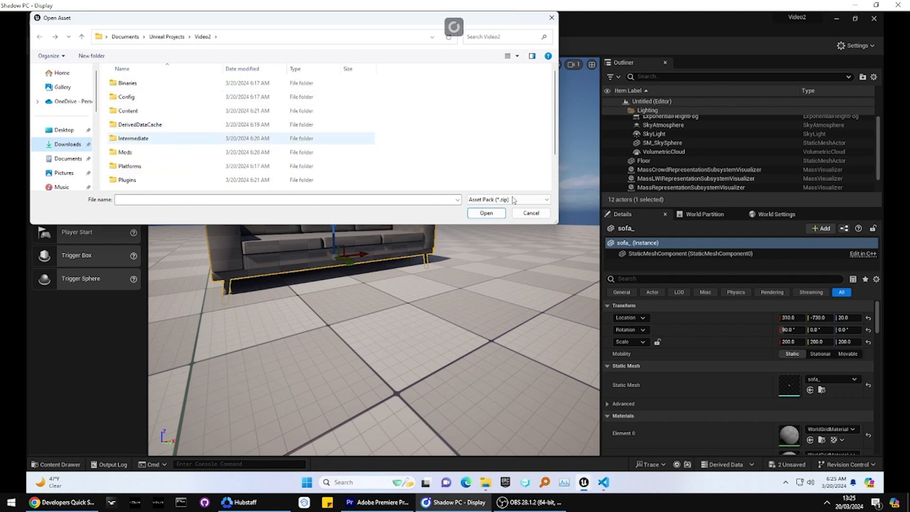
click(533, 216)
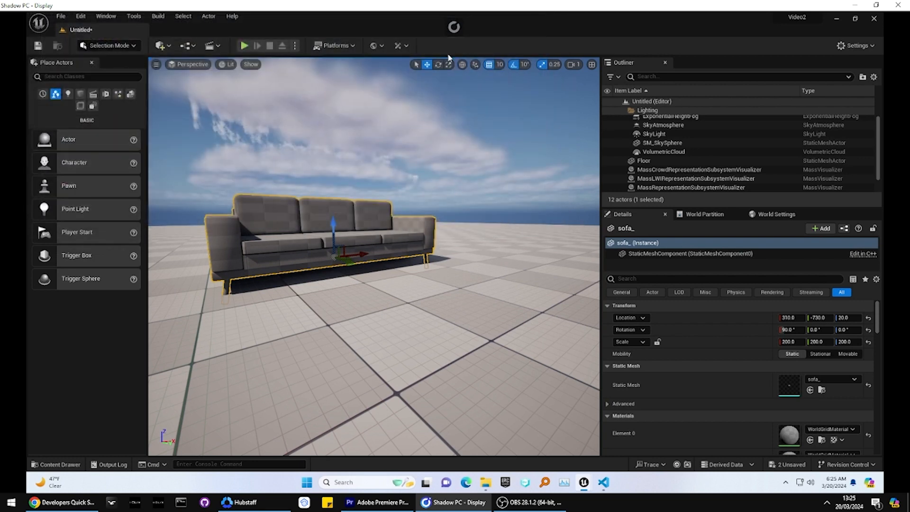
Step: Check the project's Server/Packages folder in File Explorer, then return to Unreal Editor and view the assets available for publishing
click(406, 46)
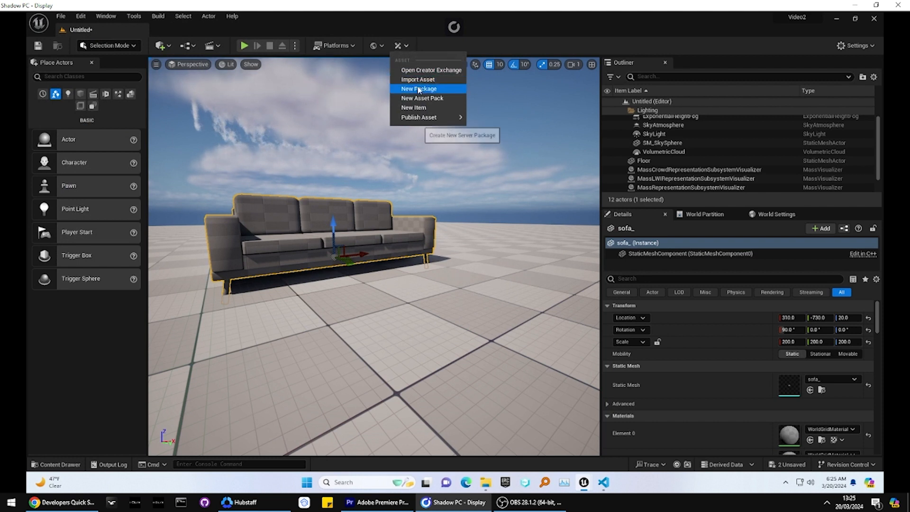
click(485, 487)
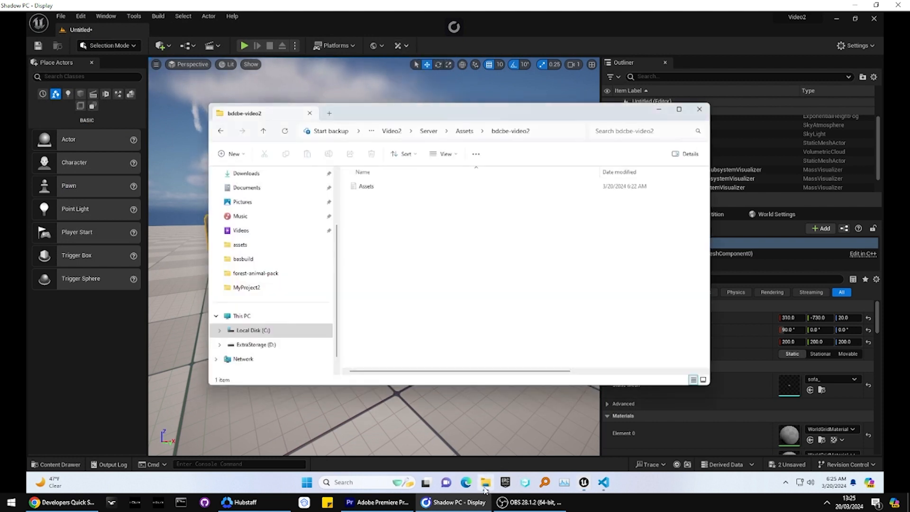
key(alt+Left)
key(alt+Left)
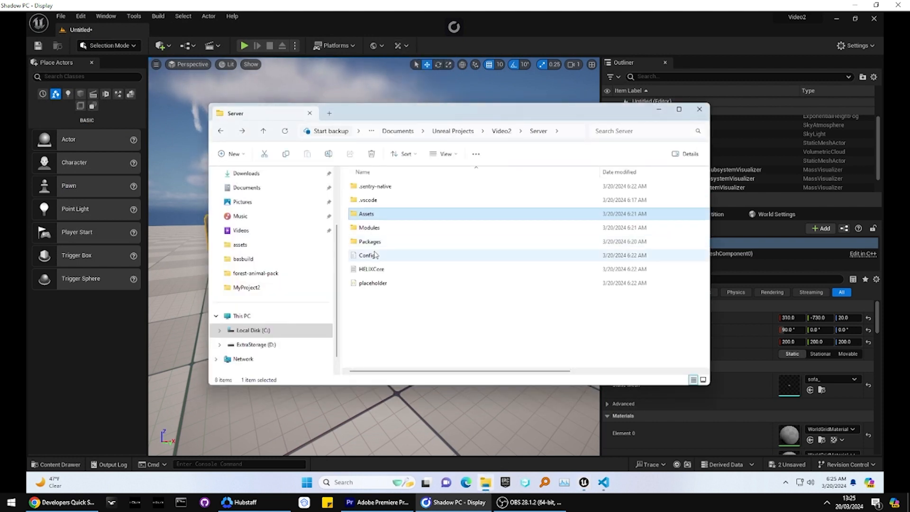
double_click(372, 243)
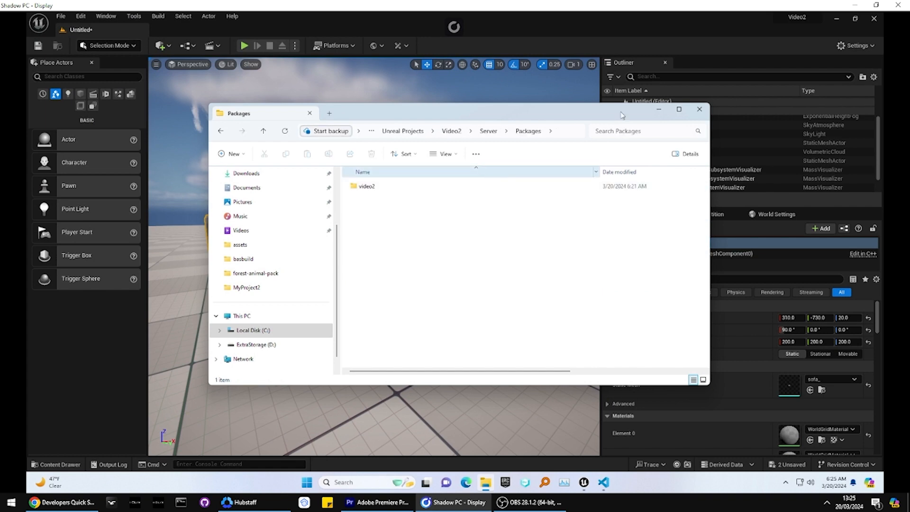
click(658, 109)
click(406, 46)
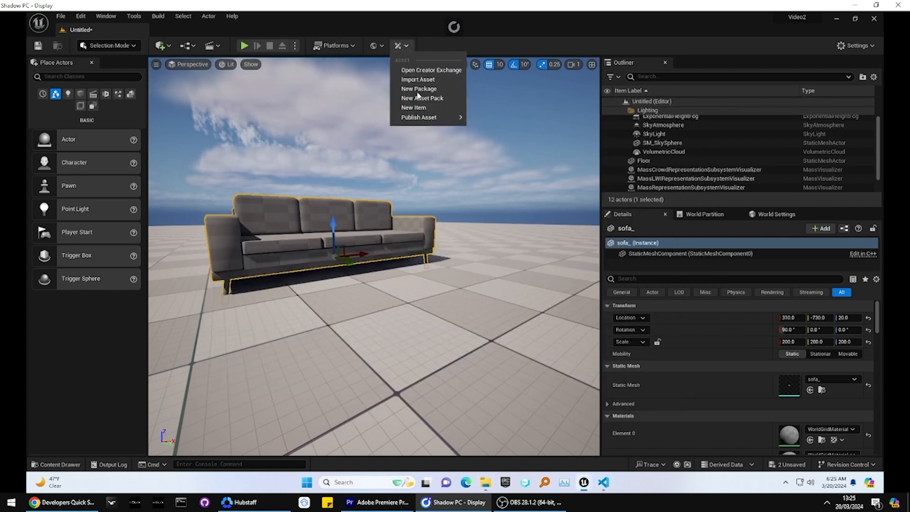
mouse_move(419, 117)
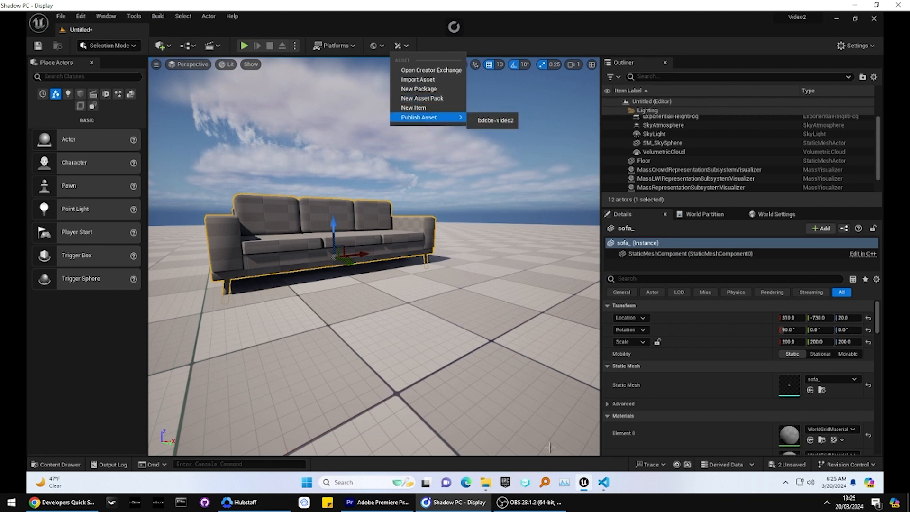
Step: Open Assets.toml from the Server/Assets/bdcbe-video2 folder in VS Code and review the asset pack configuration
click(483, 482)
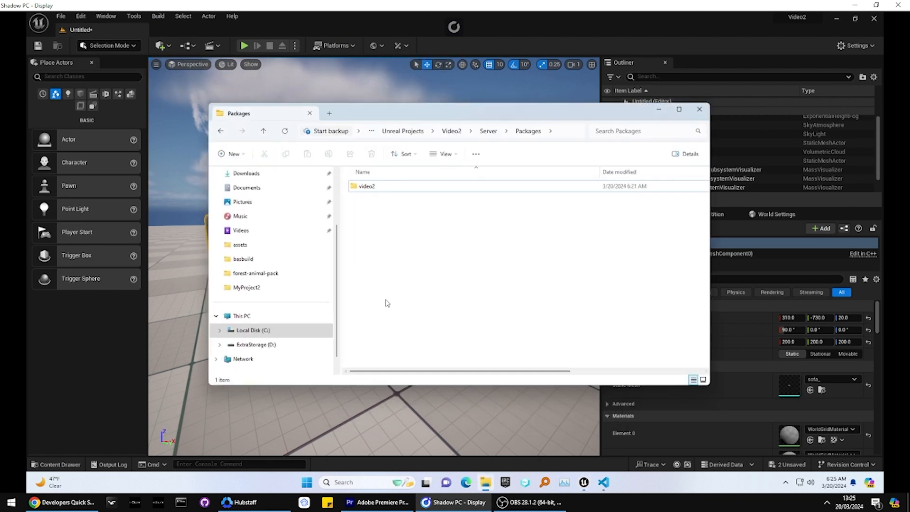
key(alt+Left)
double_click(365, 218)
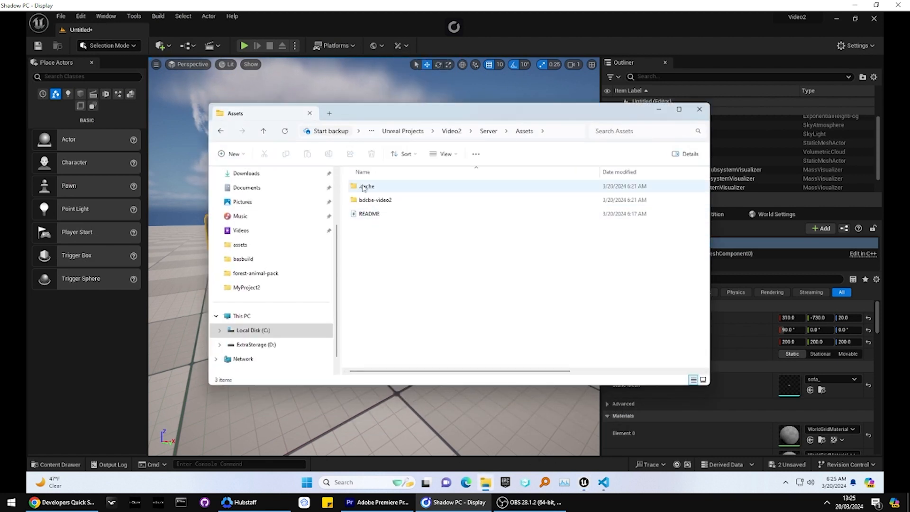
double_click(370, 202)
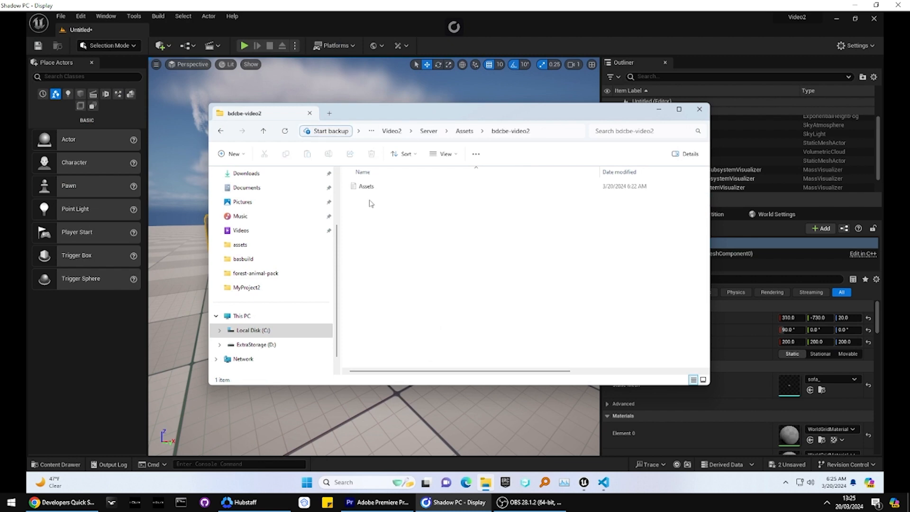
key(alt+Left)
double_click(438, 200)
double_click(374, 186)
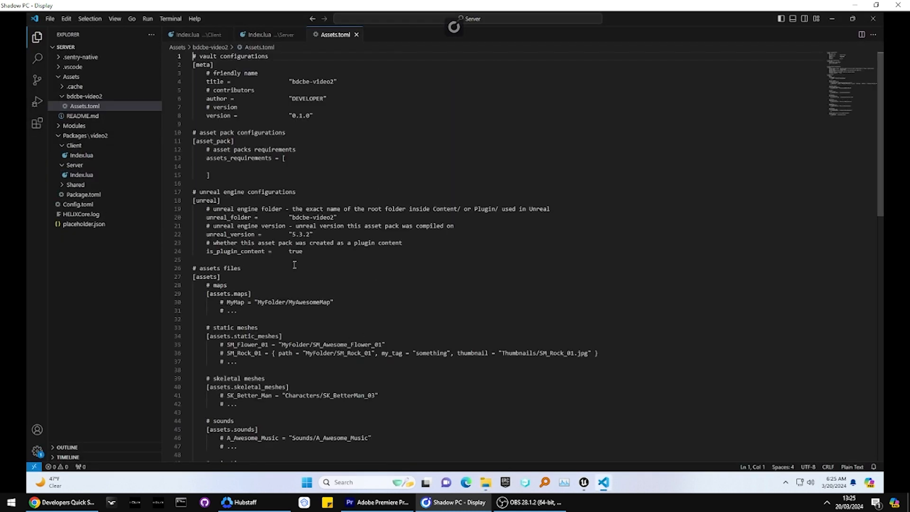
scroll(253, 327, down, 5)
Step: Switch back to Unreal Editor, inspect the sofa_ static mesh from the bdcbe-video2 content in its mesh editor, and close it
key(alt+Tab)
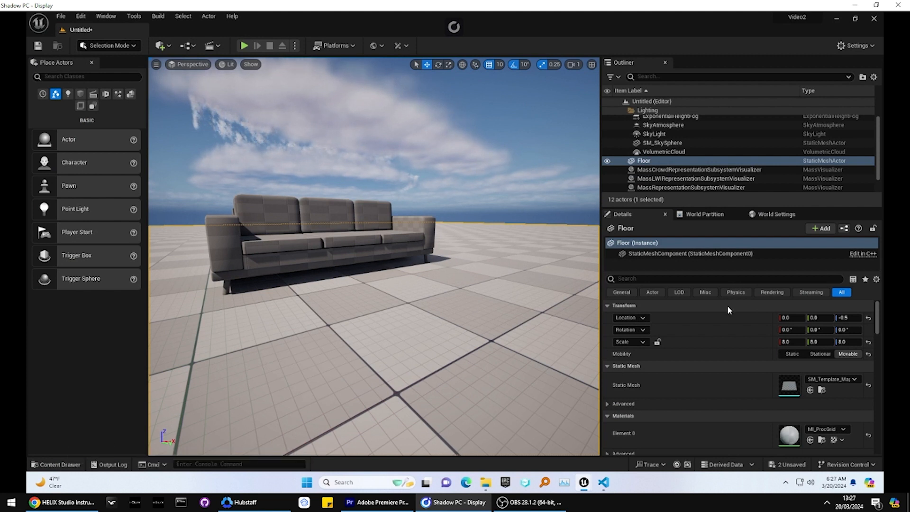
click(358, 234)
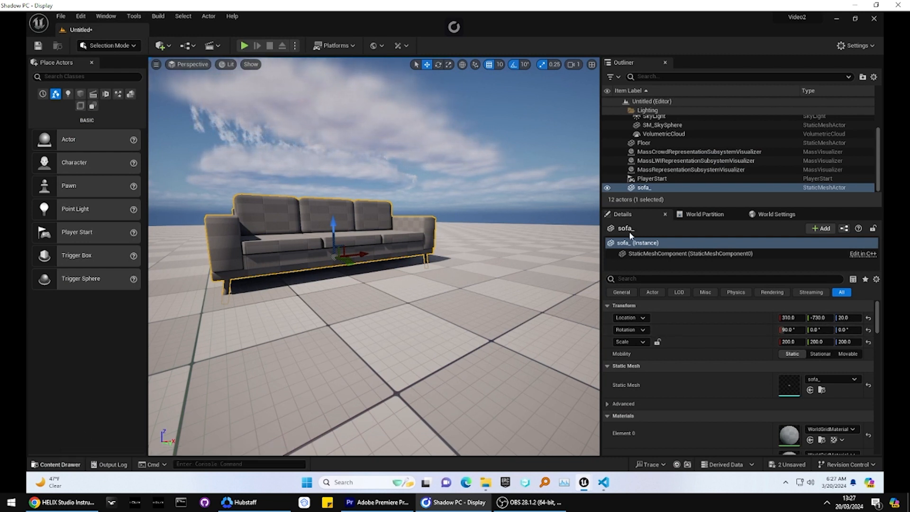
click(66, 464)
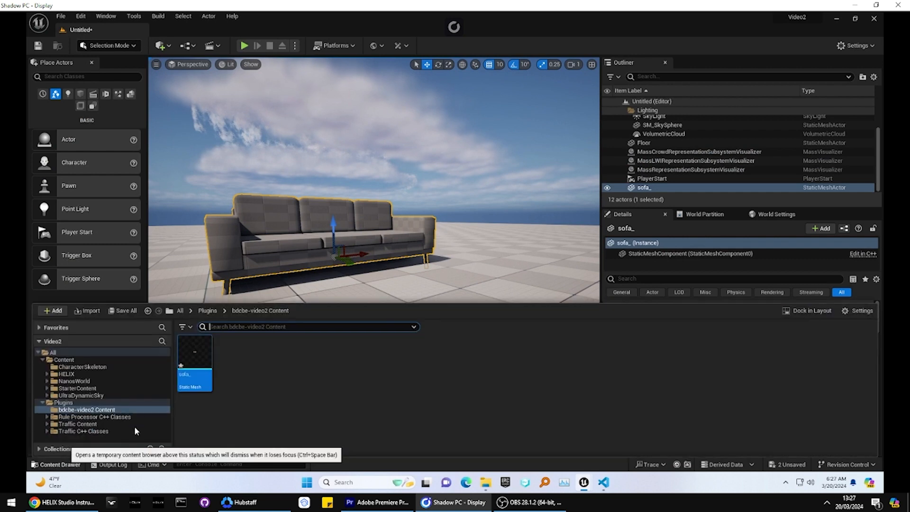
double_click(190, 354)
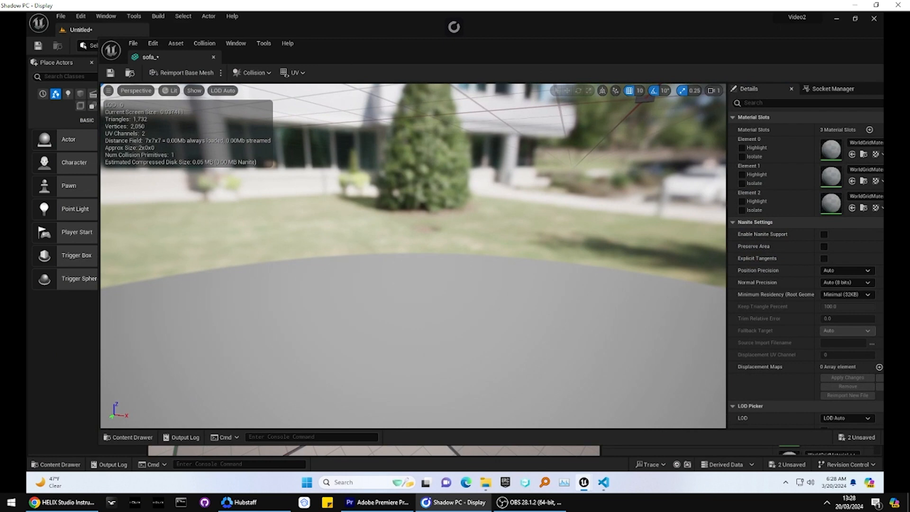
right_drag(413, 256, 402, 312)
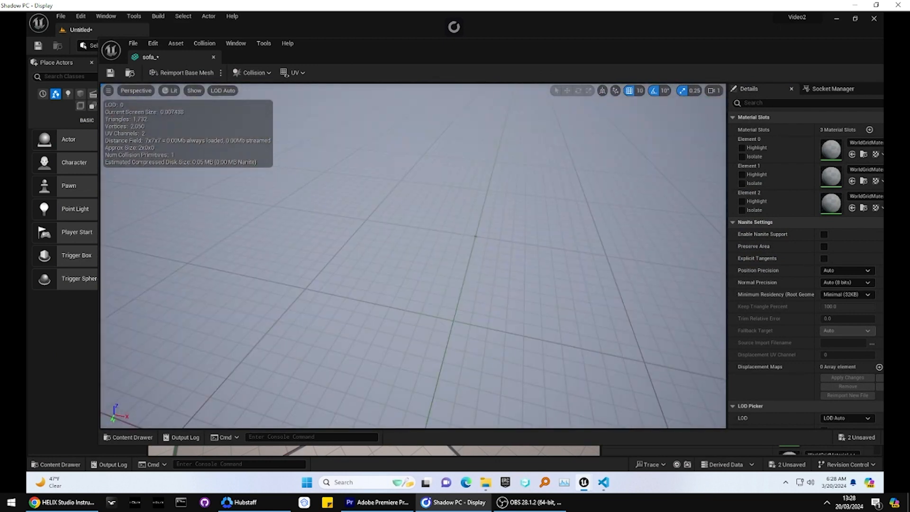
click(67, 462)
click(67, 462)
drag(315, 45, 234, 46)
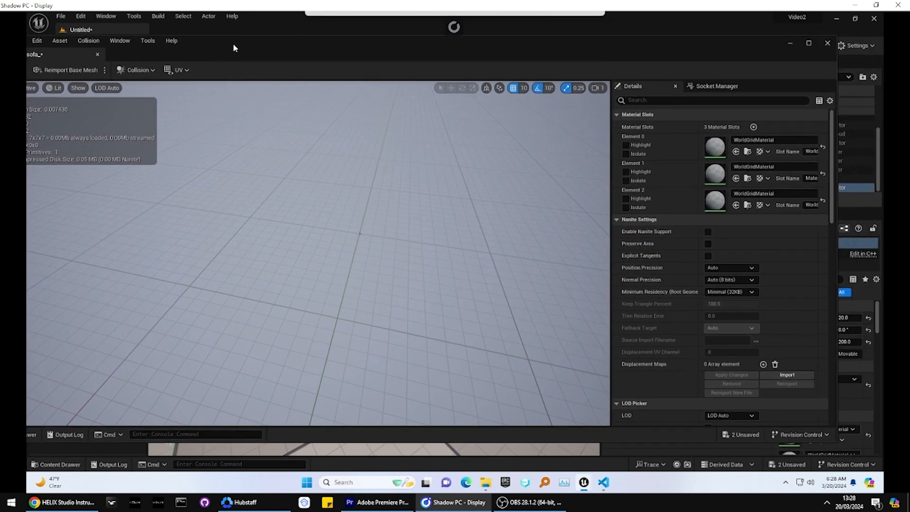
click(826, 44)
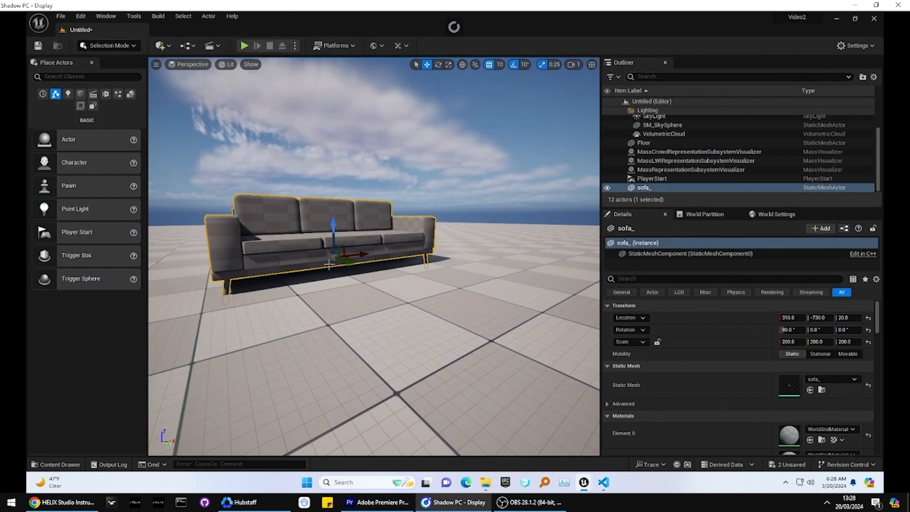
Step: Save the sofa_ static mesh in the bdcbe-video2 plugin content
right_drag(374, 256, 362, 255)
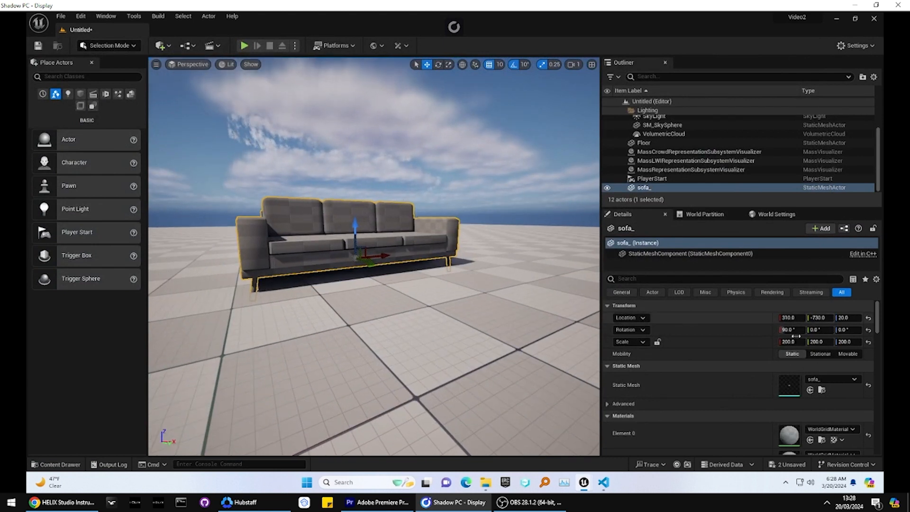
click(55, 464)
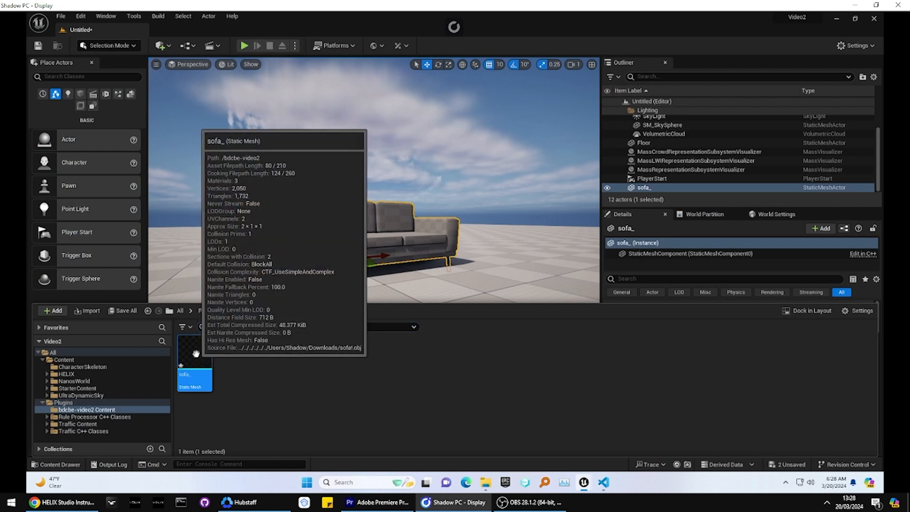
right_click(188, 381)
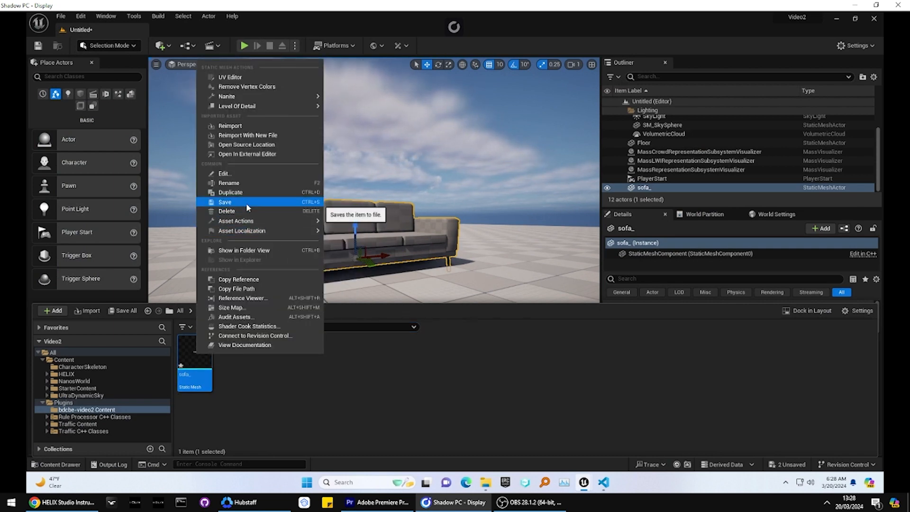
click(246, 203)
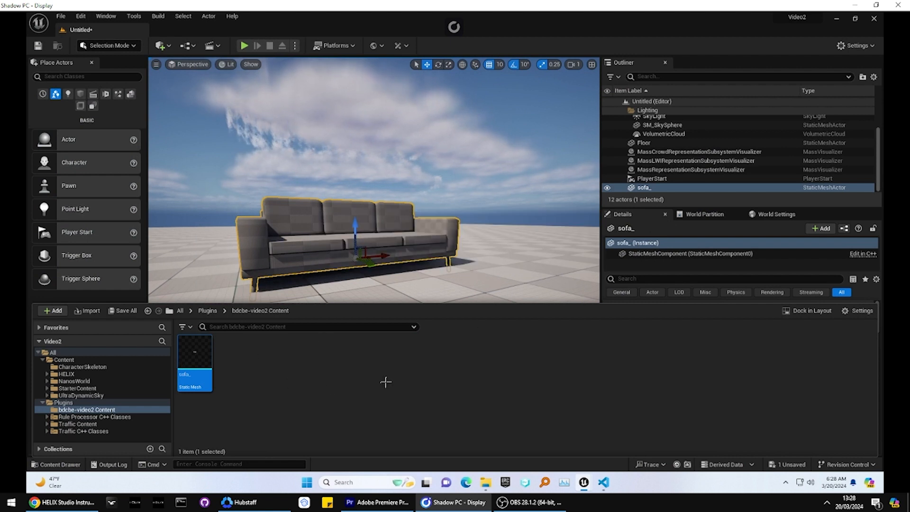
Step: Publish the bdcbe-video2 asset pack and check the list of publishable assets
click(401, 46)
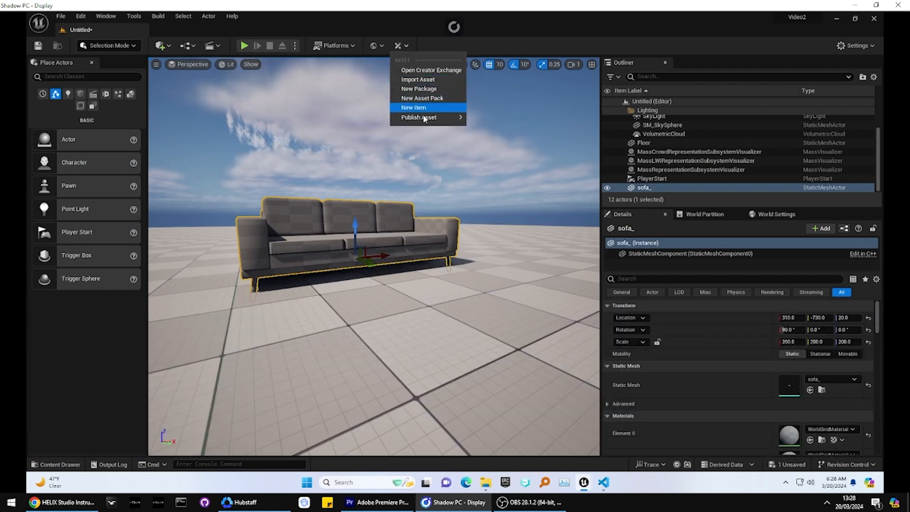
mouse_move(450, 117)
click(494, 121)
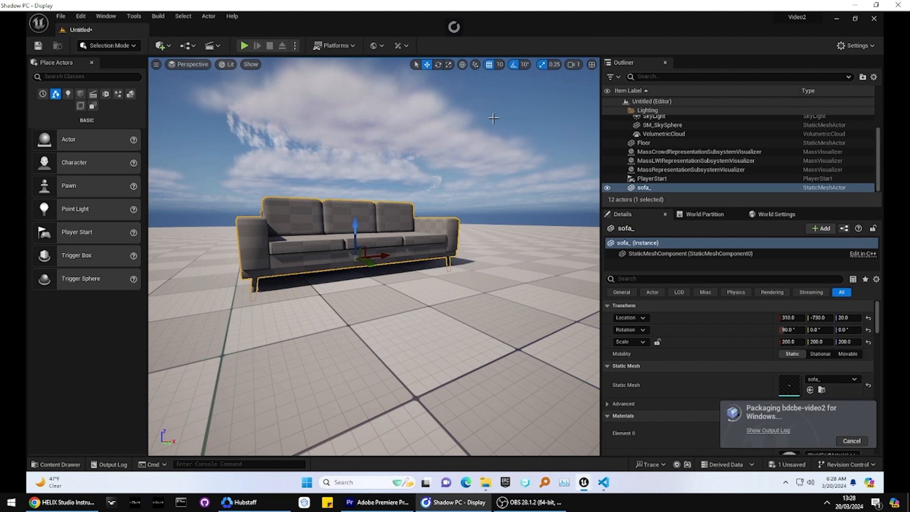
click(401, 45)
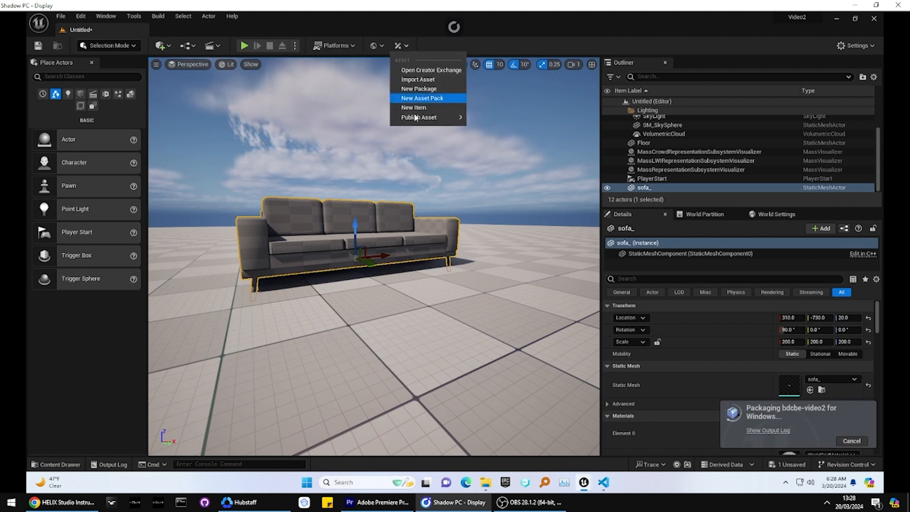
mouse_move(427, 117)
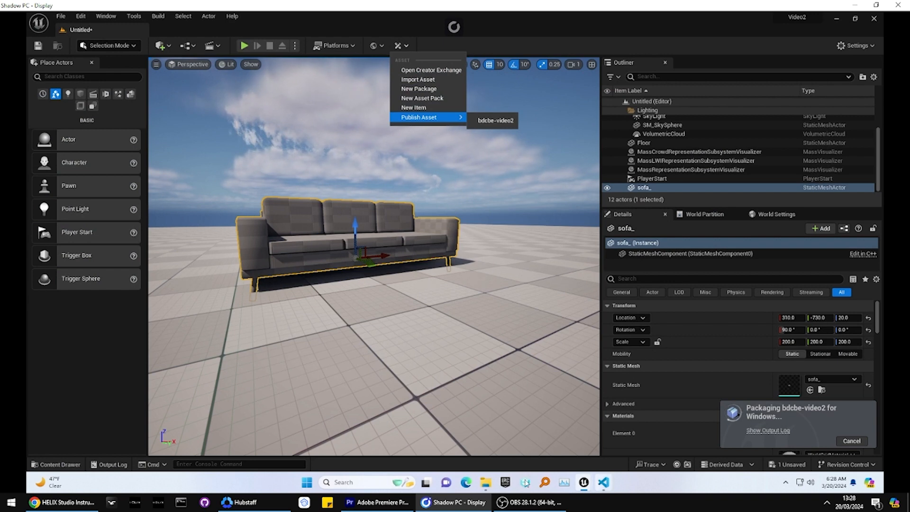
Step: Check the bdcbe-video2 folder in File Explorer and return to the parent Server/Assets folder
click(485, 482)
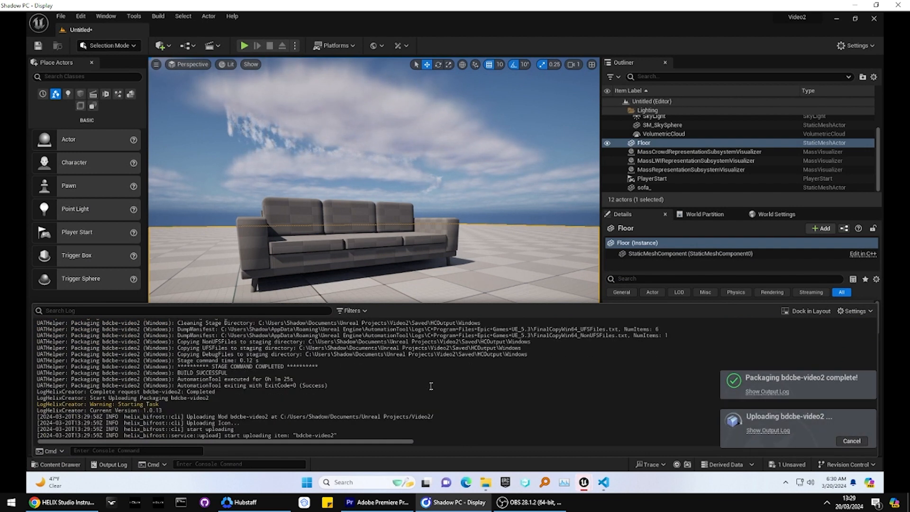
click(488, 484)
click(368, 204)
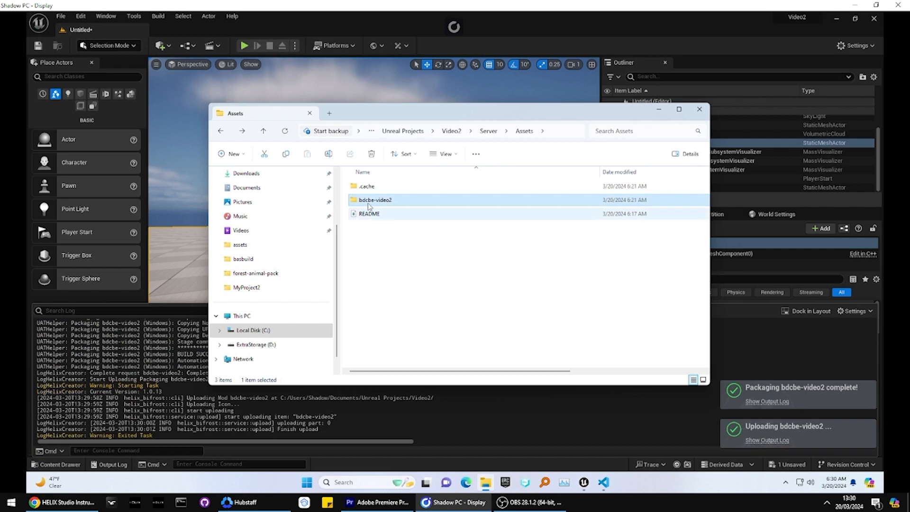
double_click(369, 201)
key(alt+Left)
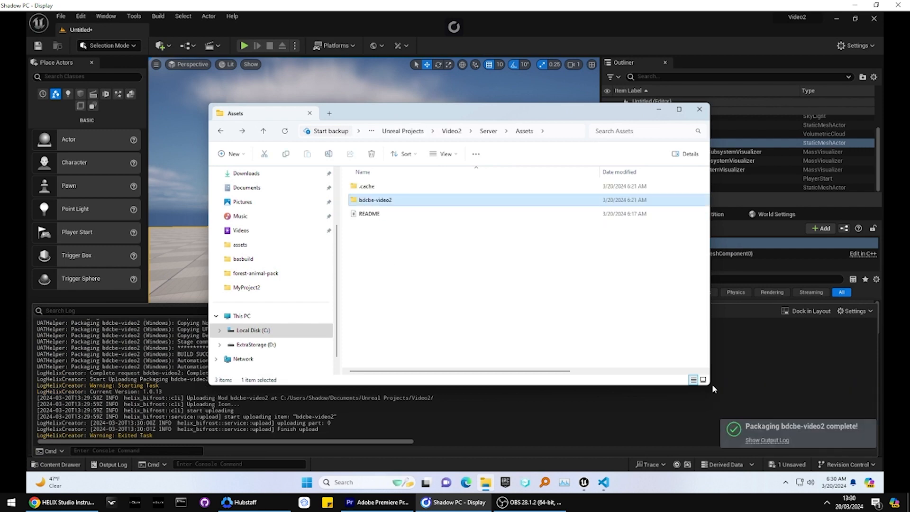
Step: Return to Unreal Editor, open the Creator Exchange, and log in to HELIX with the account e-mail
click(766, 440)
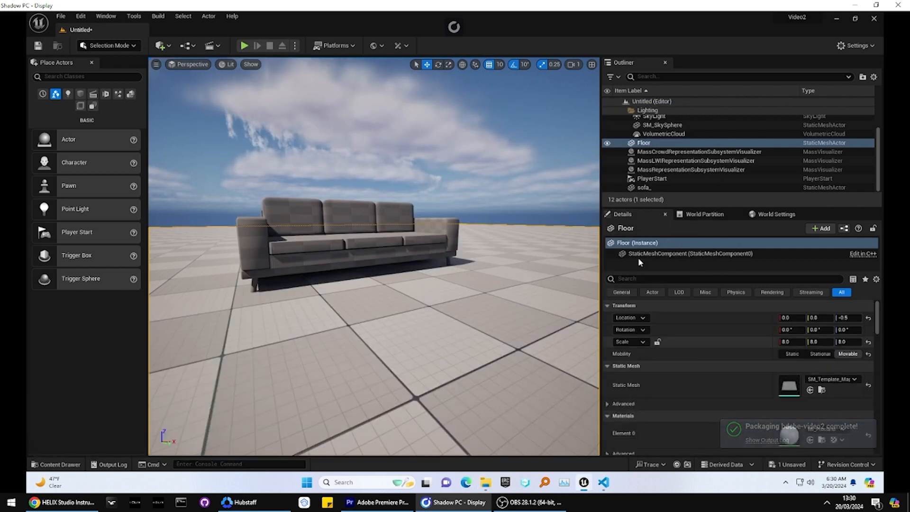
click(401, 45)
mouse_move(422, 120)
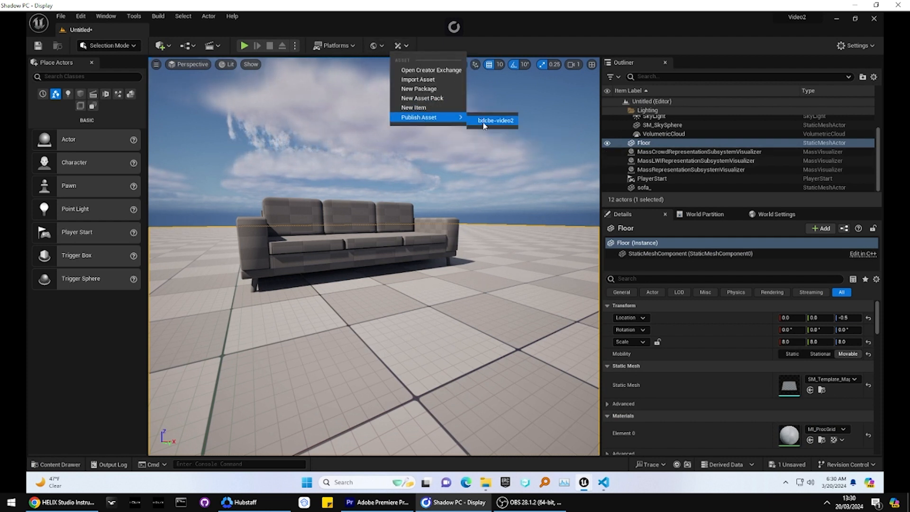
click(421, 70)
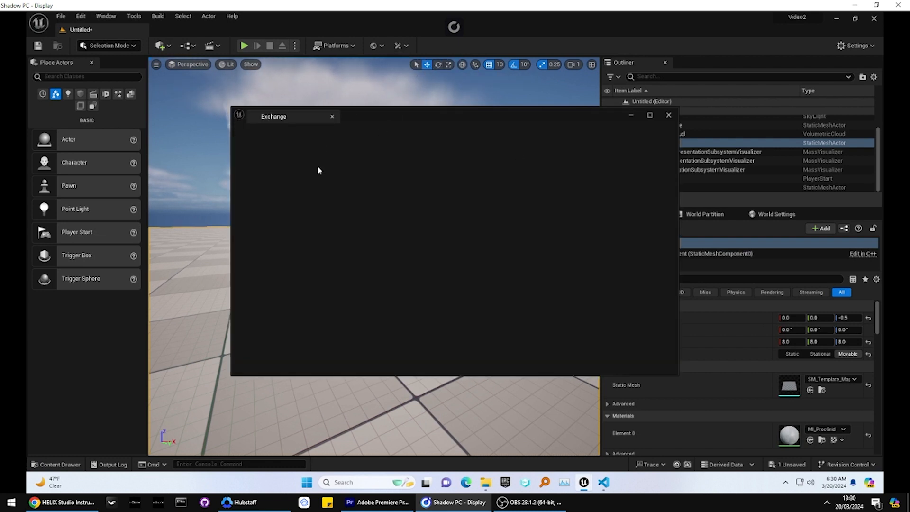
click(373, 262)
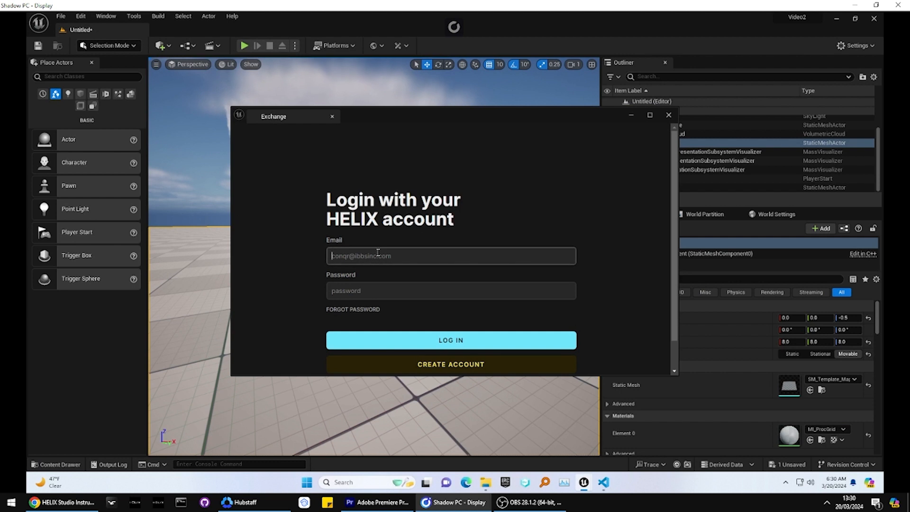
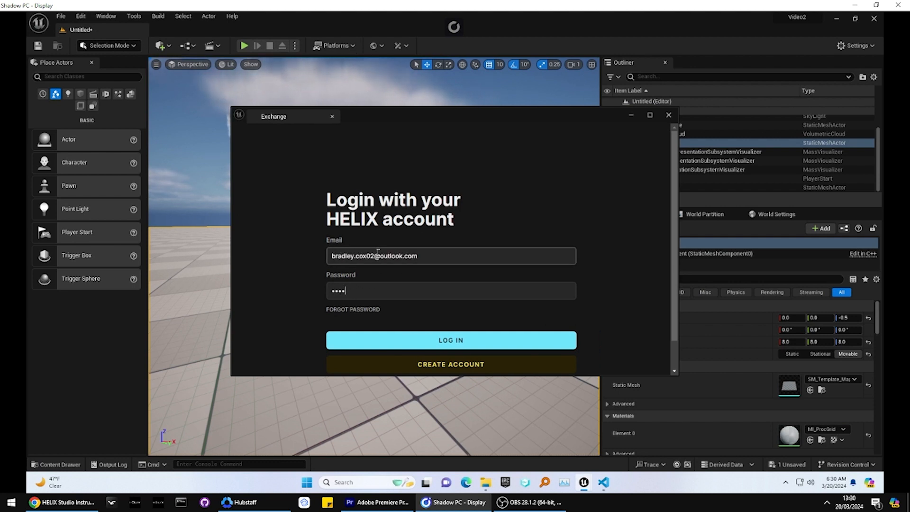
key(Return)
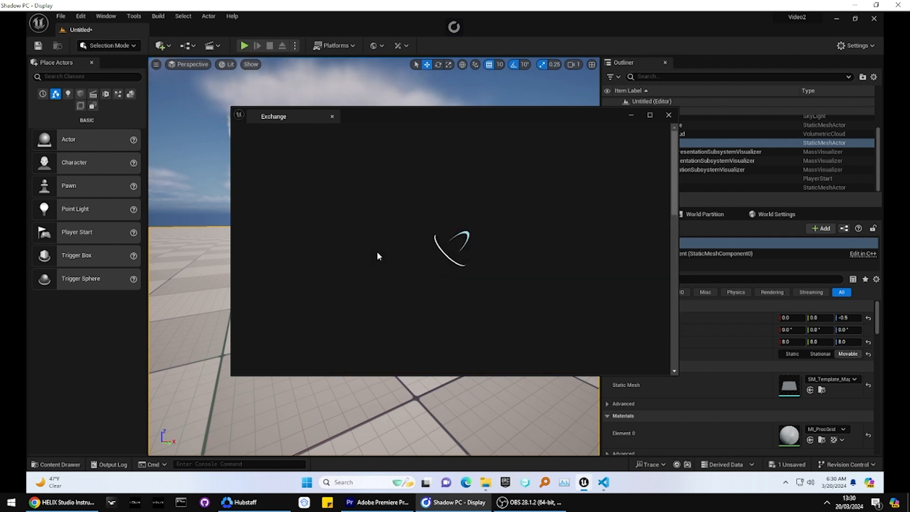
Step: Review the published bdcbe-video2 asset's details among the created assets in a maximized Exchange window, and close them
click(382, 142)
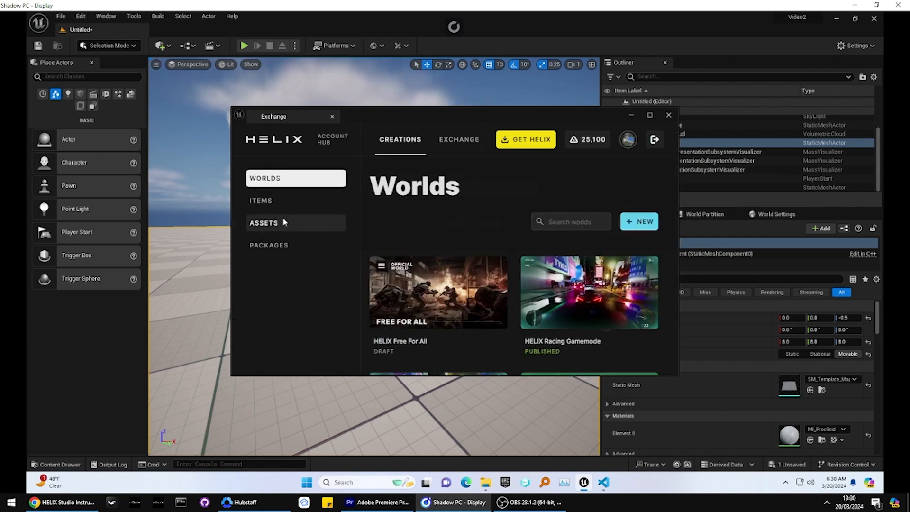
click(284, 223)
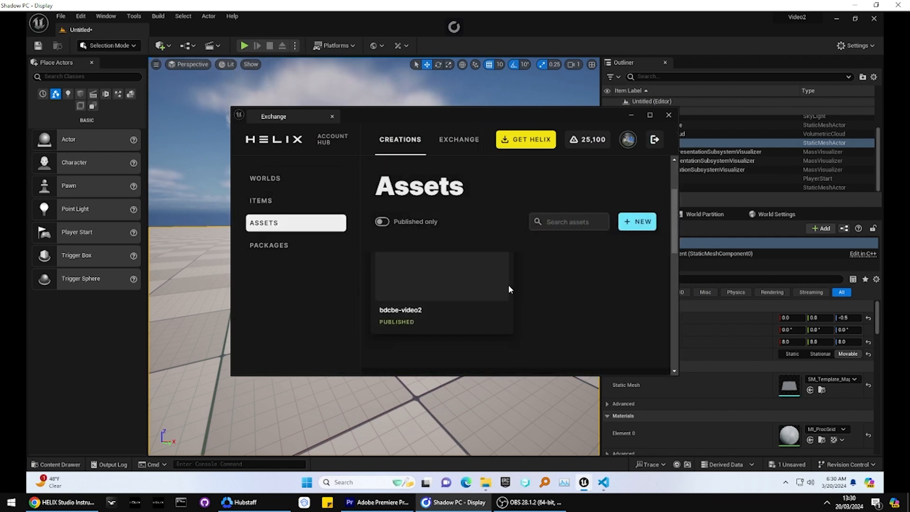
click(649, 115)
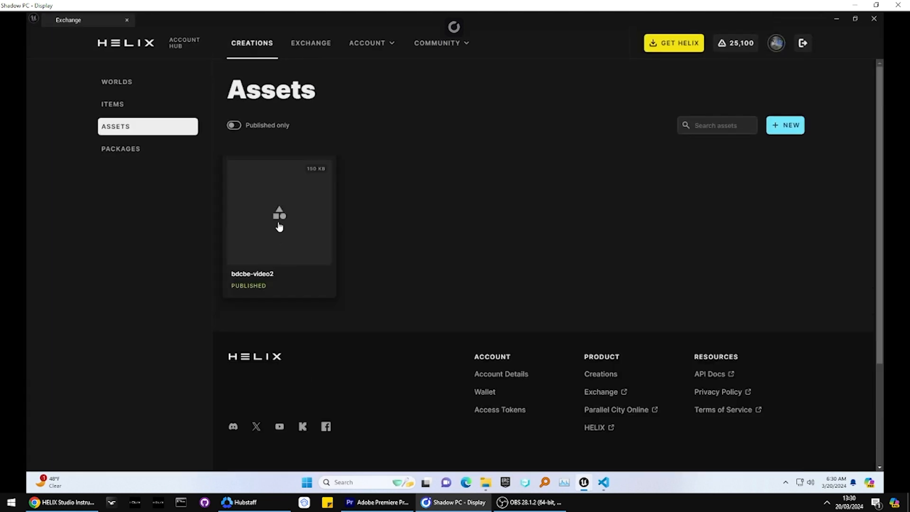
click(266, 231)
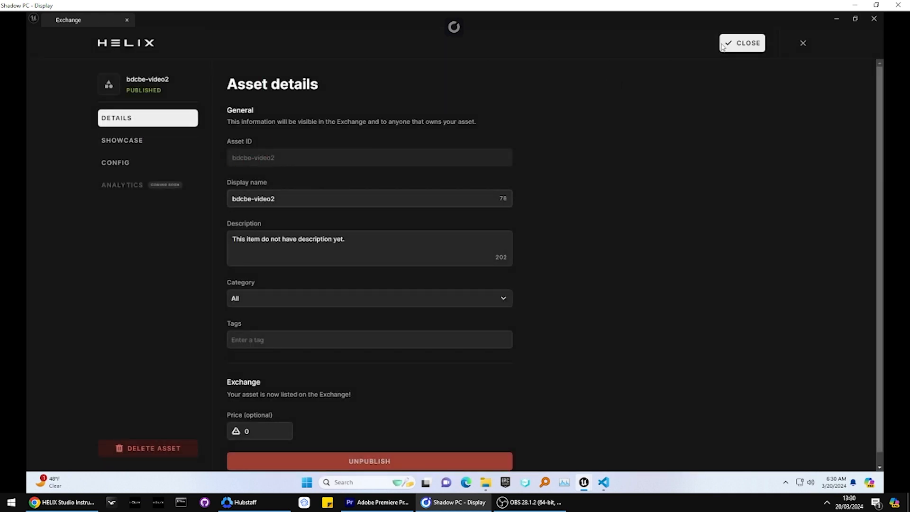
click(725, 44)
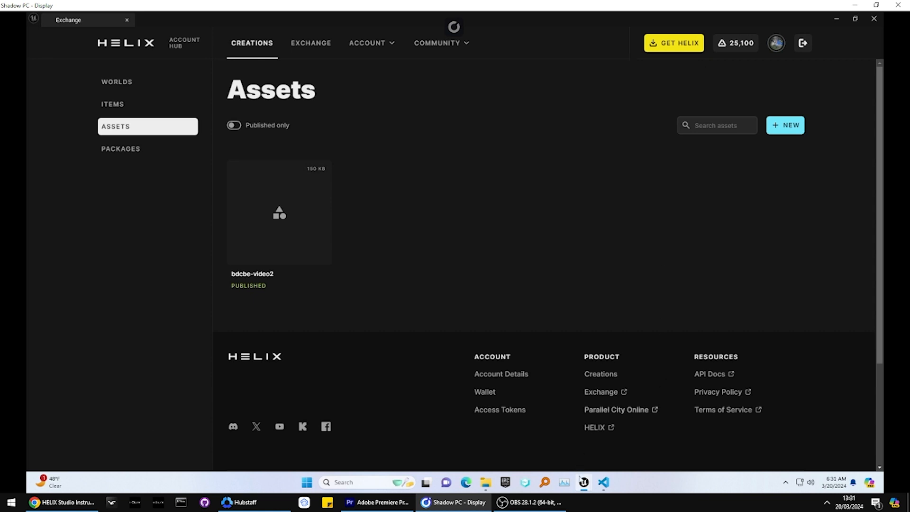
Step: Switch to Chrome, open the HELIX Hub creations page in a new tab, and open the TEST world's configuration
mouse_move(583, 482)
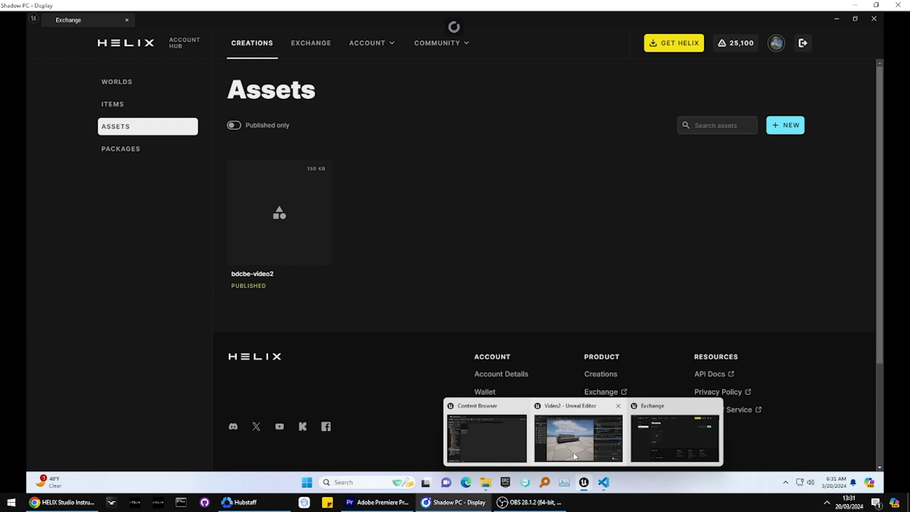
click(575, 456)
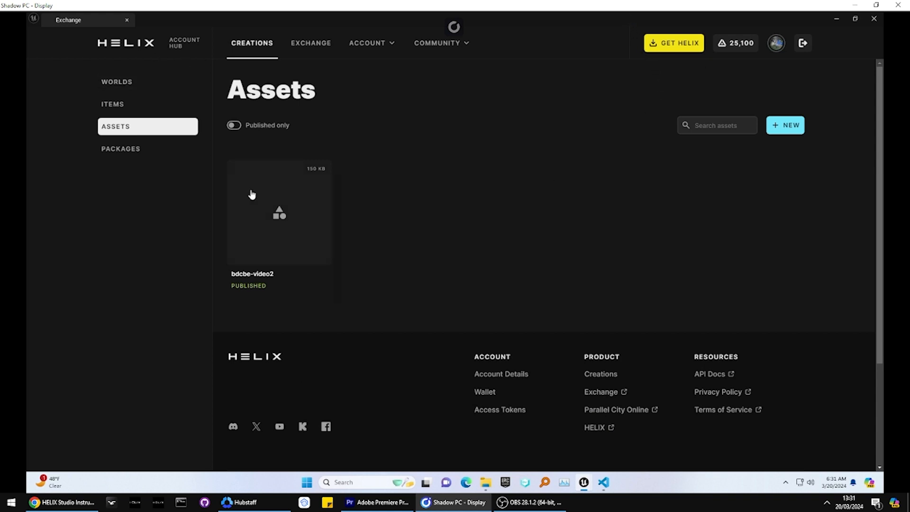
click(126, 88)
click(90, 502)
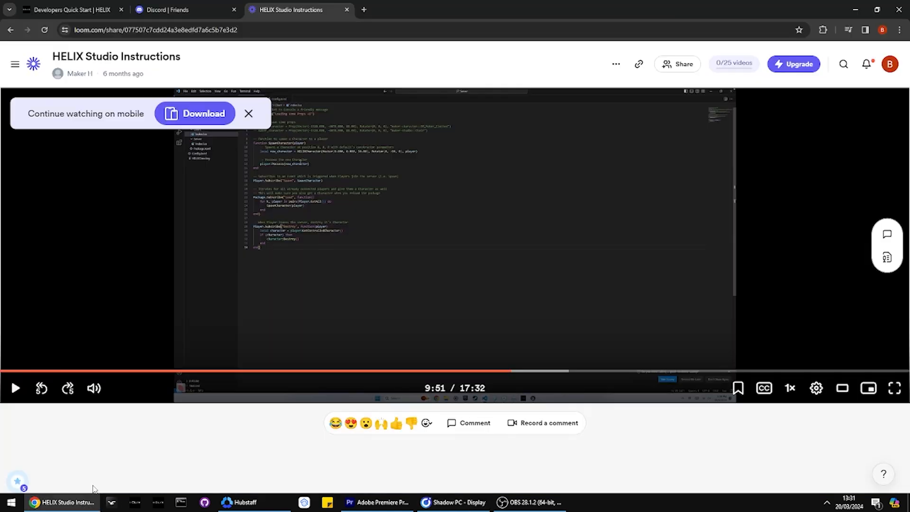
click(363, 10)
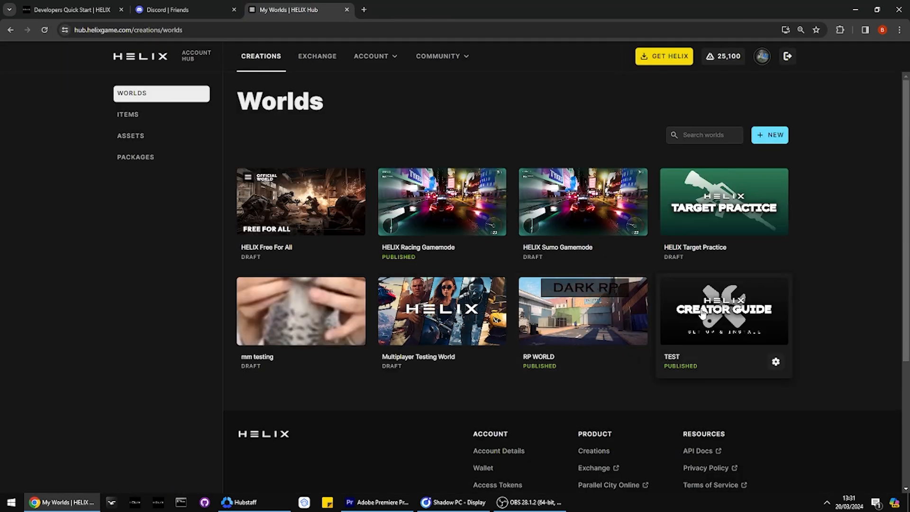
click(702, 314)
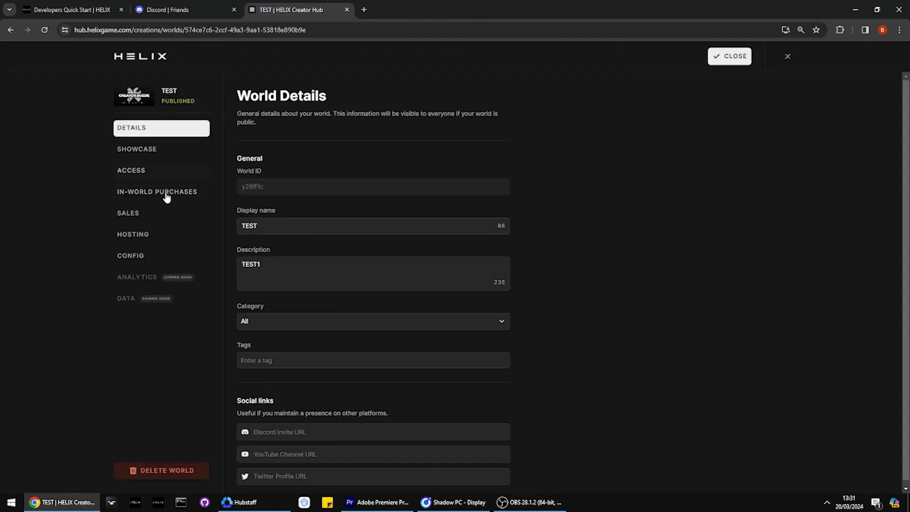
click(152, 254)
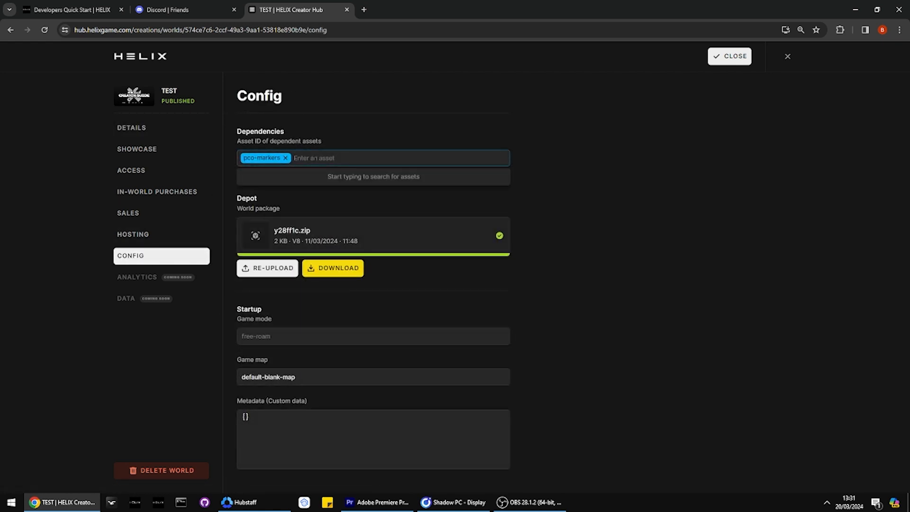
Step: Check the asset name in the Exchange, add bdcbe-video2 to the TEST world's dependencies in Chrome, and save
key(alt+Tab)
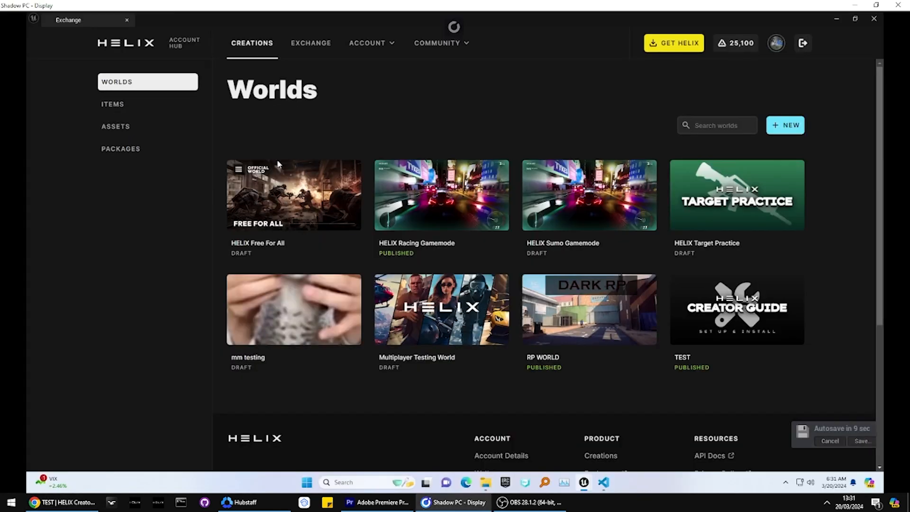
click(138, 129)
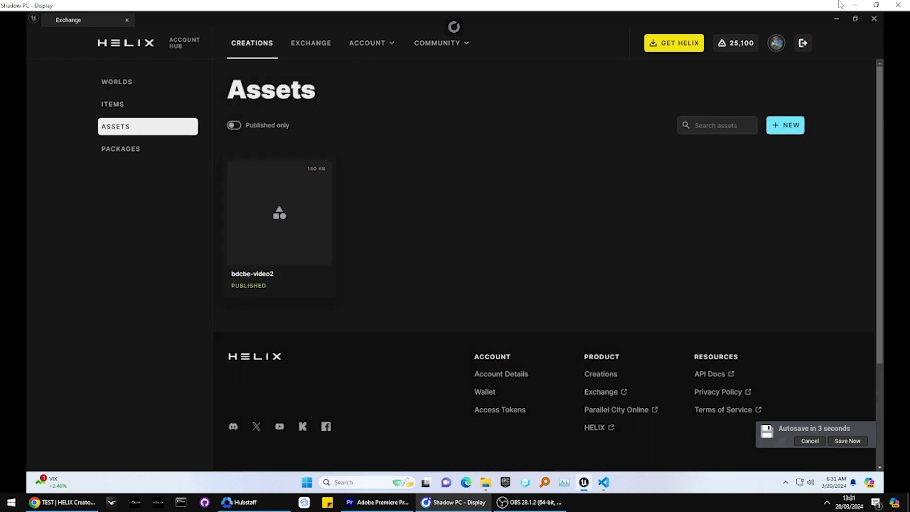
click(854, 4)
text(bd)
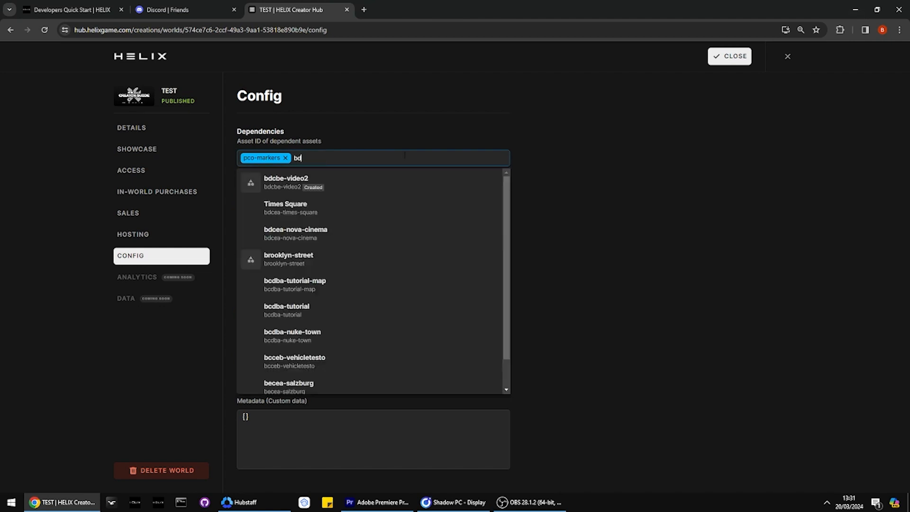
click(290, 180)
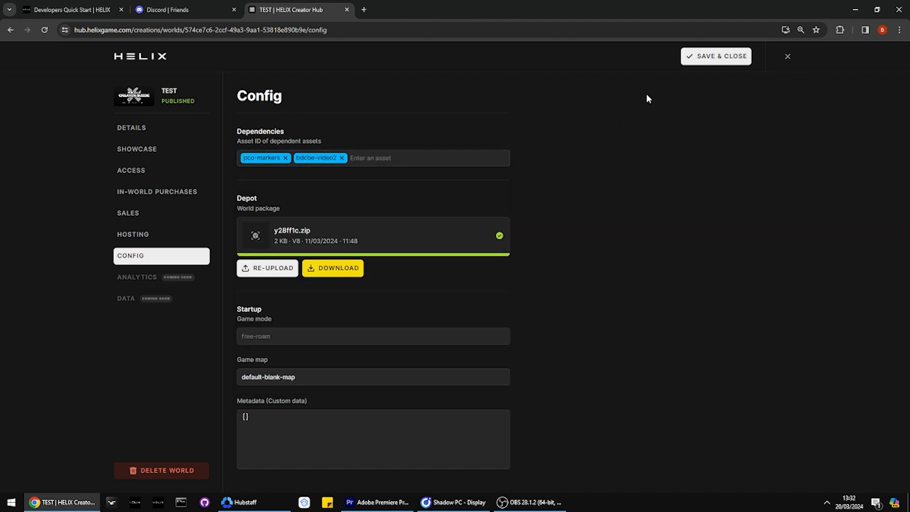
click(699, 58)
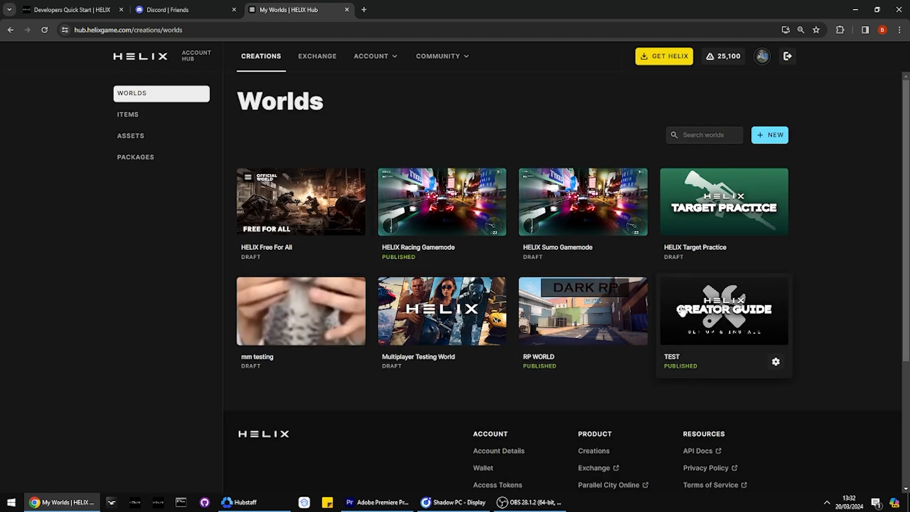
Step: Reopen the TEST world's configuration to verify its dependencies, and close it
click(681, 312)
click(152, 255)
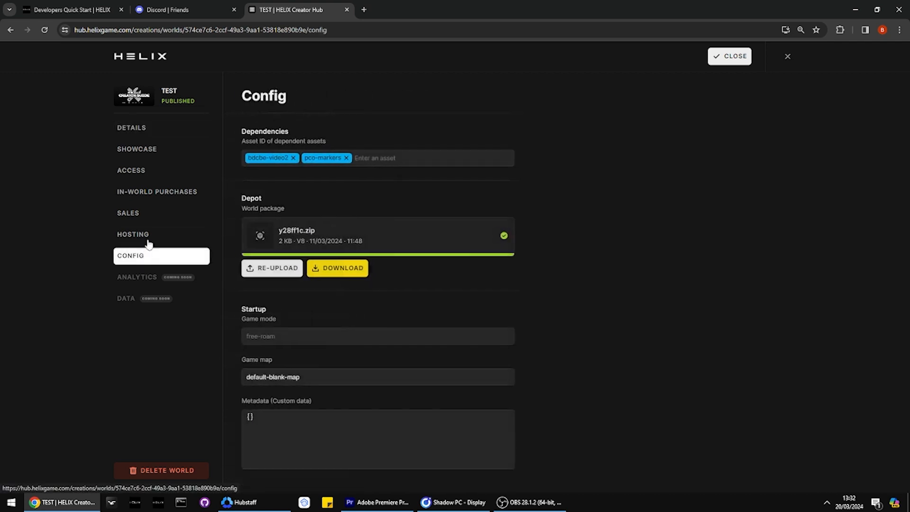
click(729, 56)
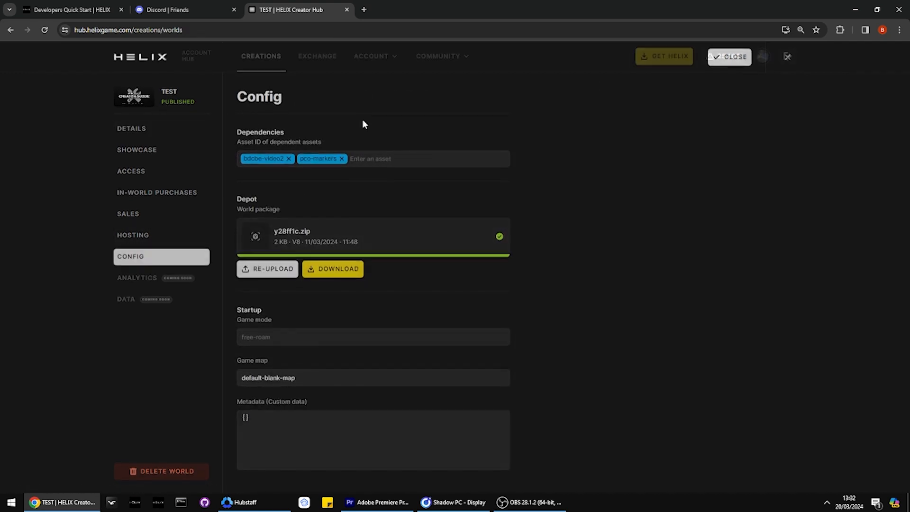
Step: Open the bdcbe-video2 asset's configuration in the HELIX Hub and download its package
click(138, 135)
click(307, 199)
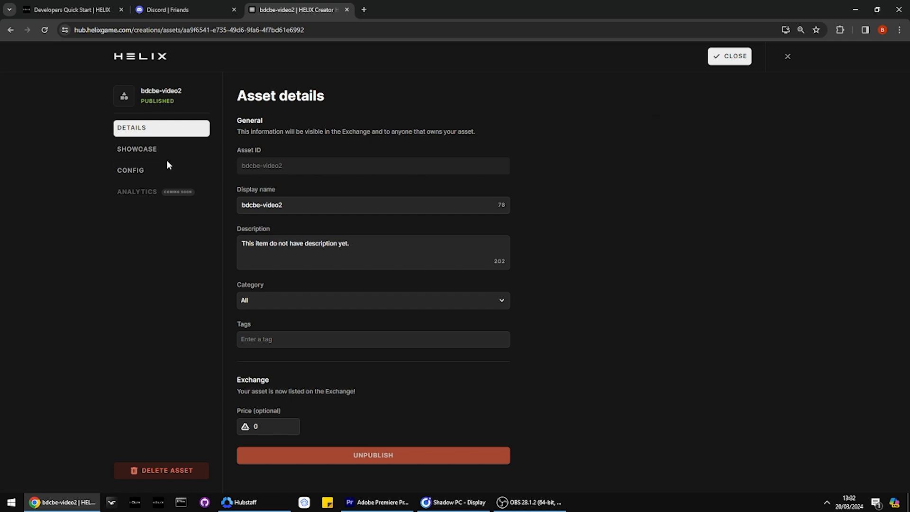
click(151, 150)
click(142, 170)
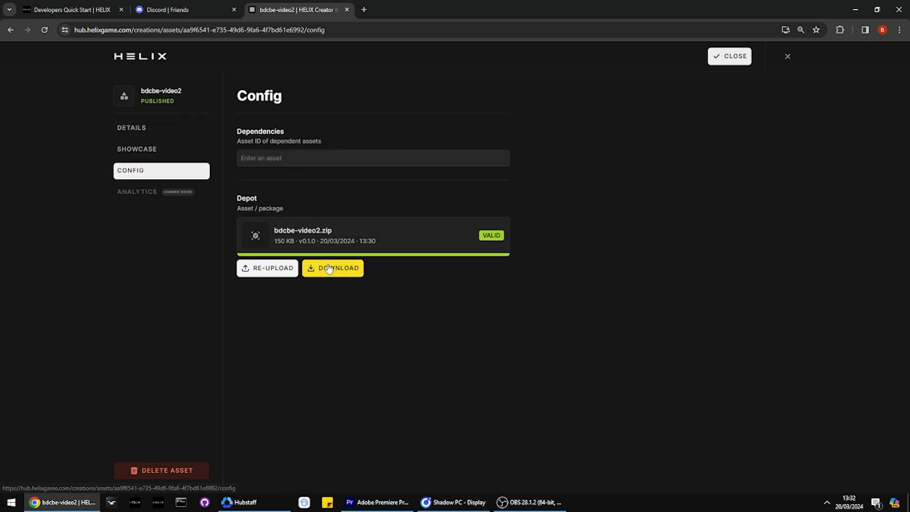
click(328, 268)
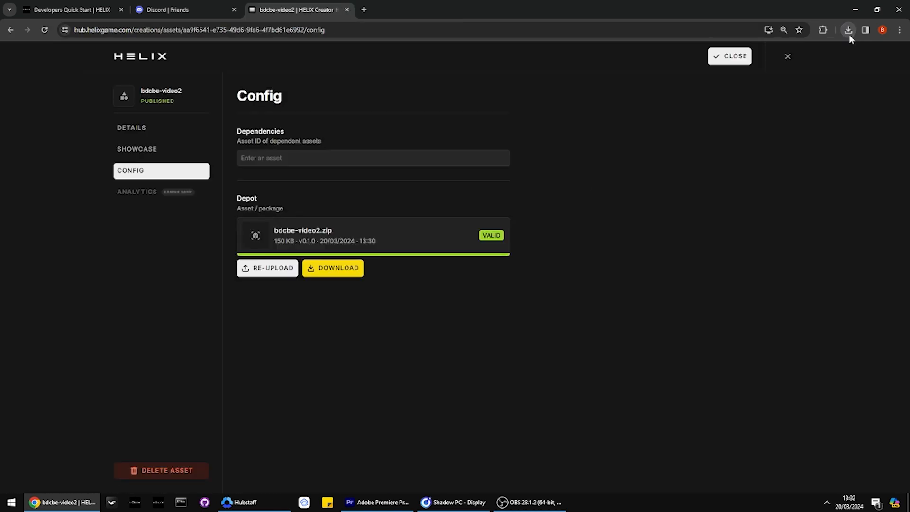
Step: Show the downloaded zip in the Downloads folder and extract it to the default destination
click(848, 34)
click(814, 72)
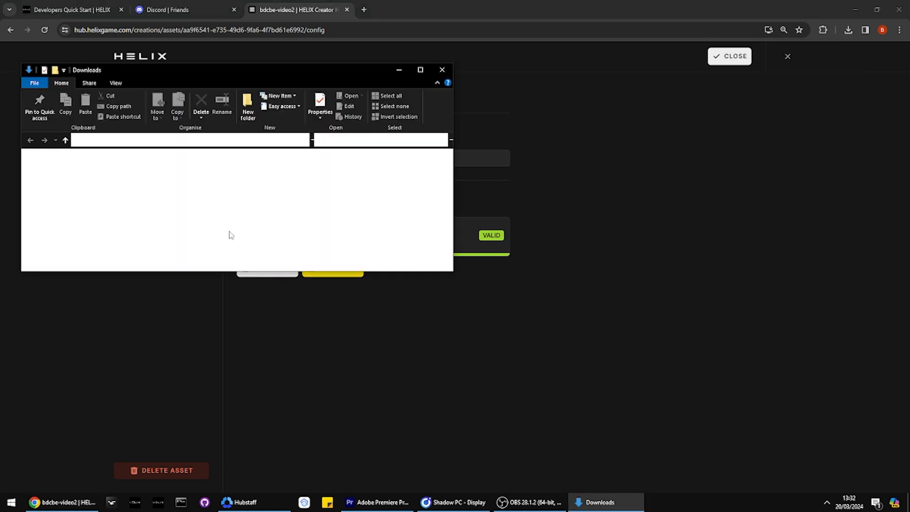
right_click(116, 180)
click(142, 221)
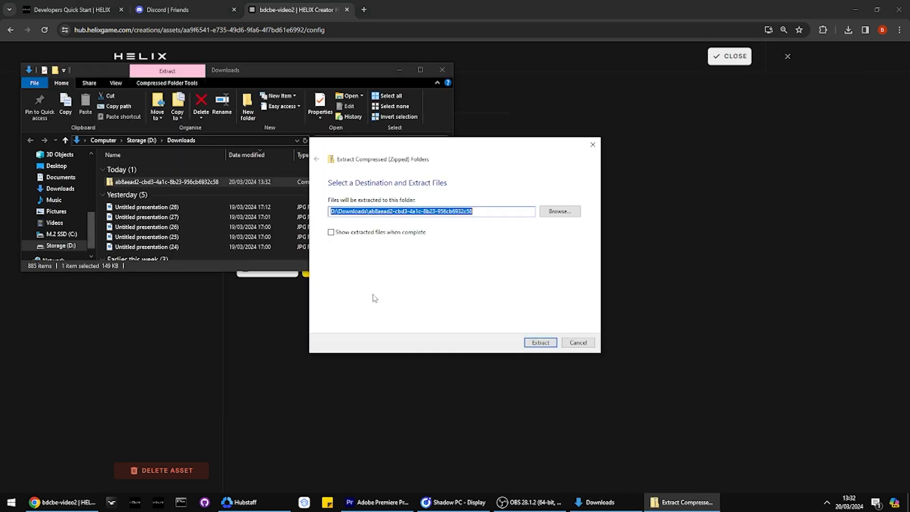
click(541, 342)
Step: Open the extracted bdcbe-video2 folder, look over its sofa_ files, and open the Assets TOML file in VS Code
double_click(132, 191)
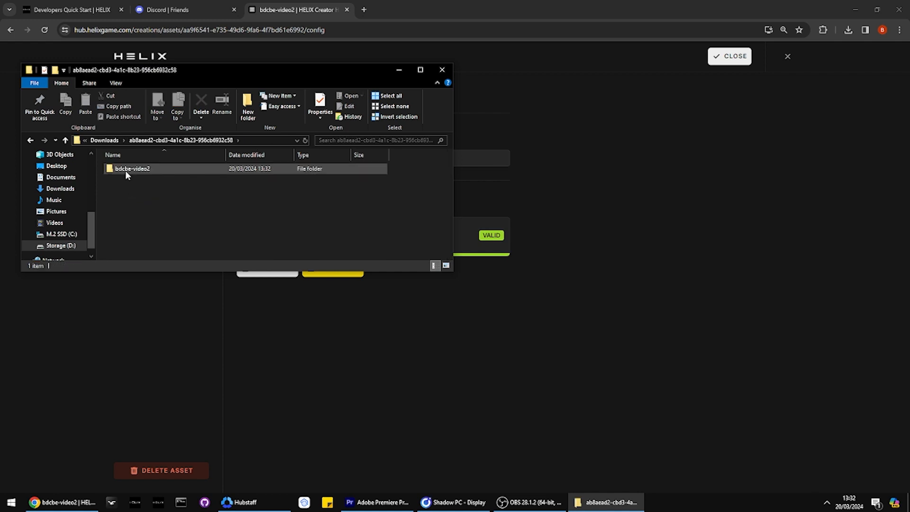
double_click(125, 171)
click(140, 191)
click(137, 209)
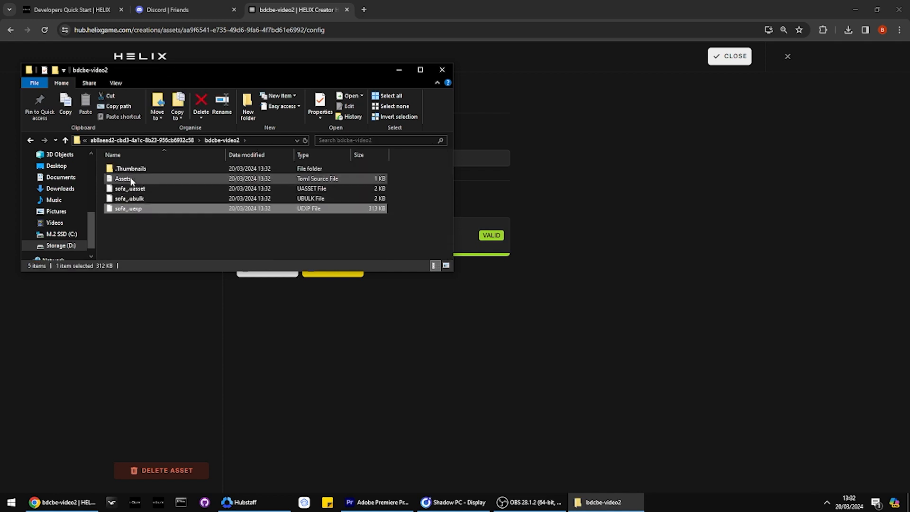
double_click(124, 178)
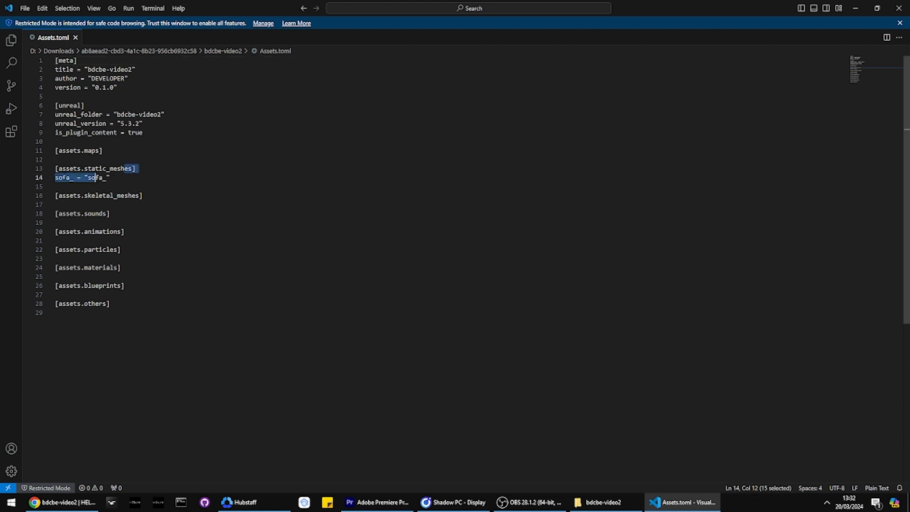
Step: Inspect the sofa_ entry under assets.static_meshes in Assets.toml and begin another sofa_ entry on the line below
double_click(63, 177)
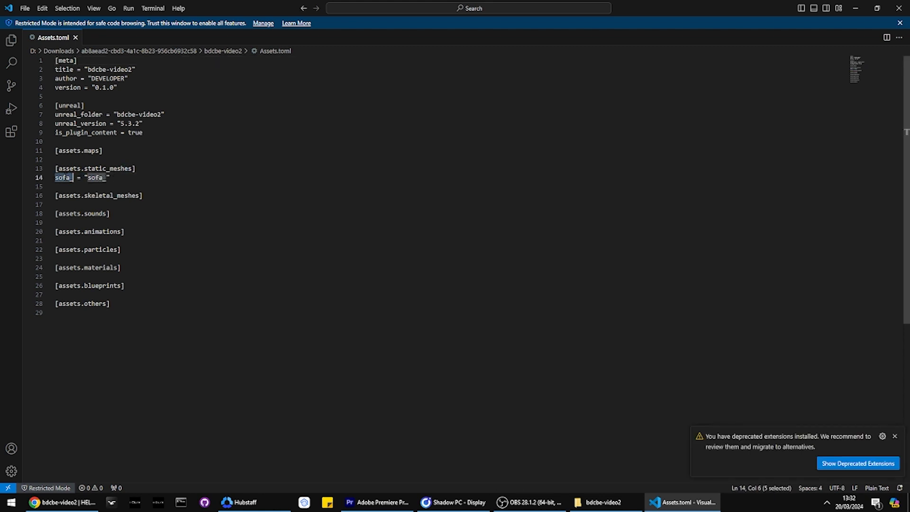
double_click(72, 177)
double_click(72, 178)
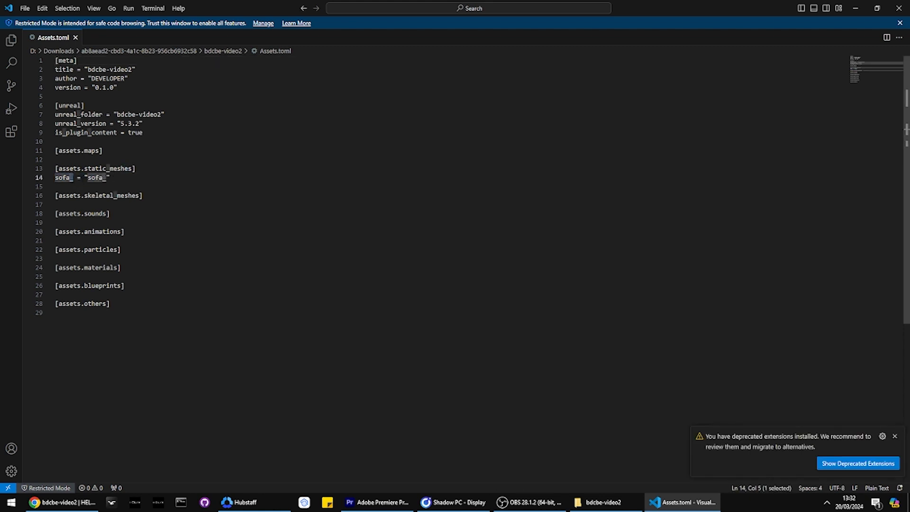
click(73, 177)
click(72, 186)
text(sofa_)
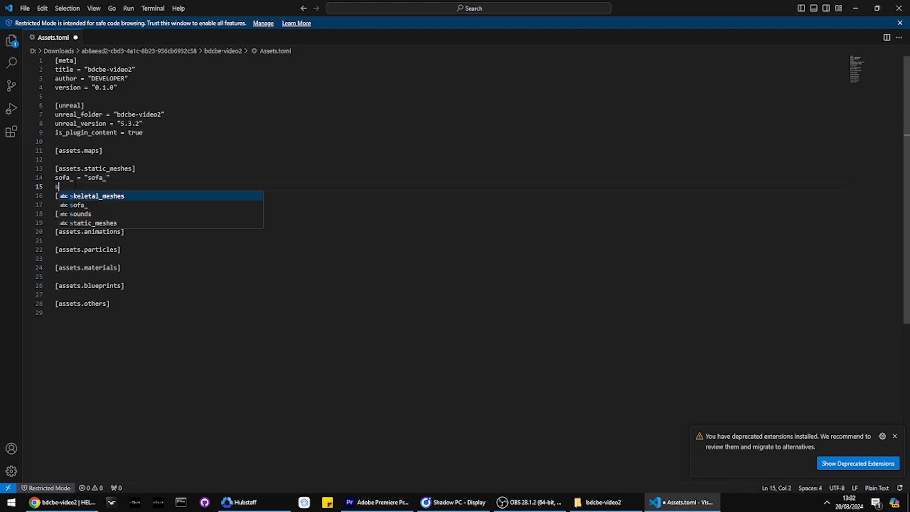
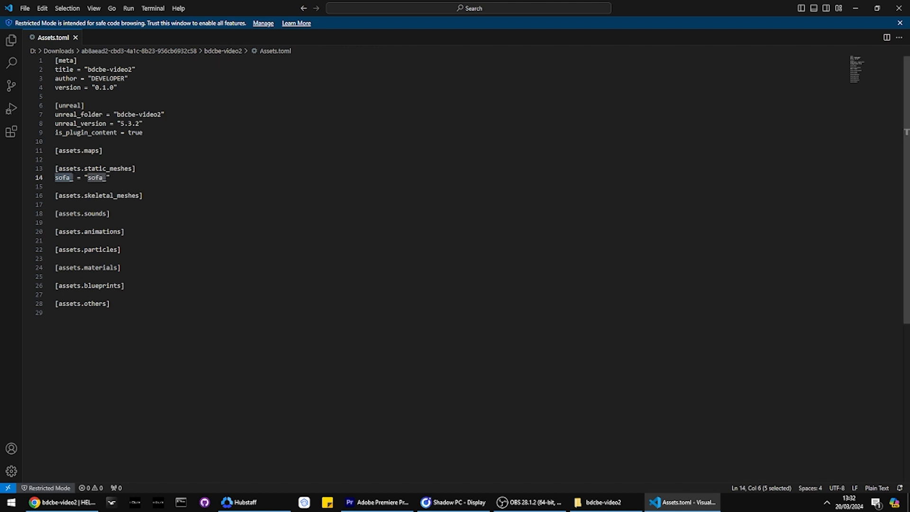
Step: Switch to File Explorer, leave the bdcbe-video2 folder and go to the root of the Storage (D:) drive
key(alt+Tab)
key(Tab)
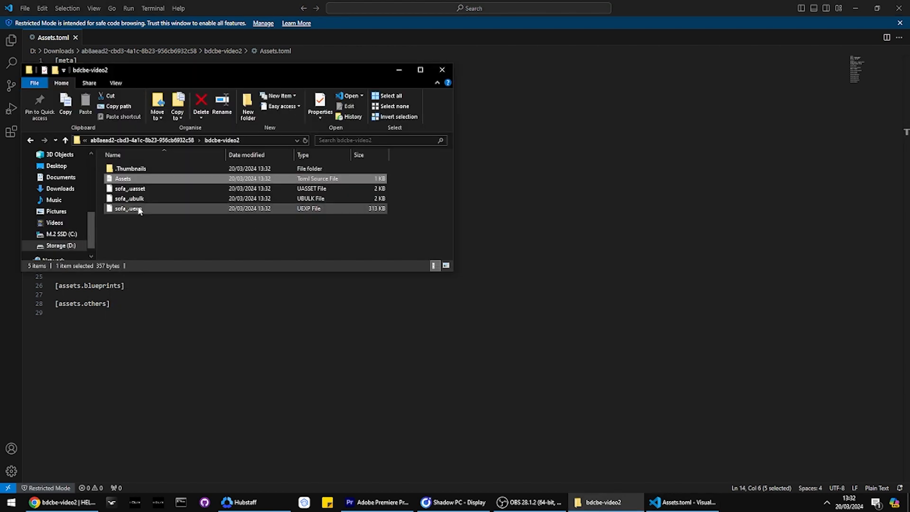
key(alt+Left)
key(alt+Left)
scroll(50, 209, up, 2)
scroll(51, 209, down, 2)
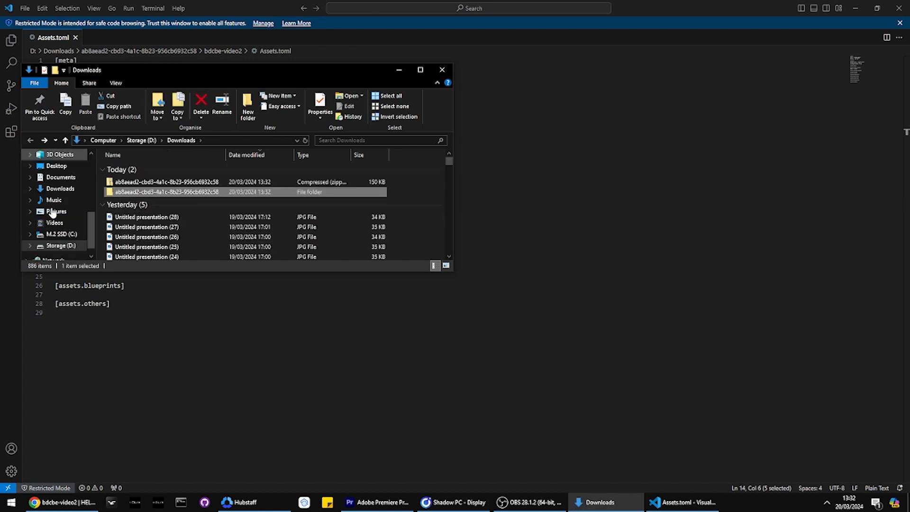
scroll(52, 213, down, 1)
click(51, 226)
click(52, 233)
Step: Open the server script Index.lua from HELIX_TUTORIAL2\Packages\test\Server in VS Code
click(127, 247)
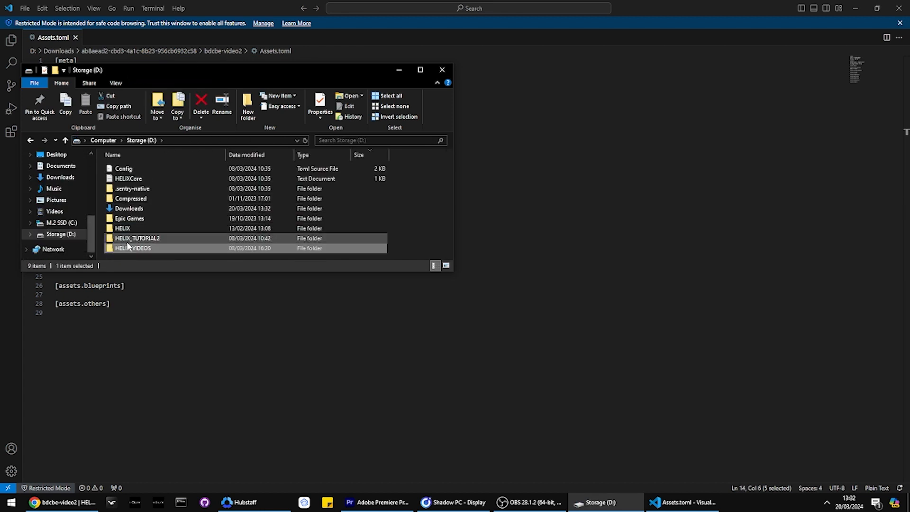
double_click(127, 239)
double_click(122, 208)
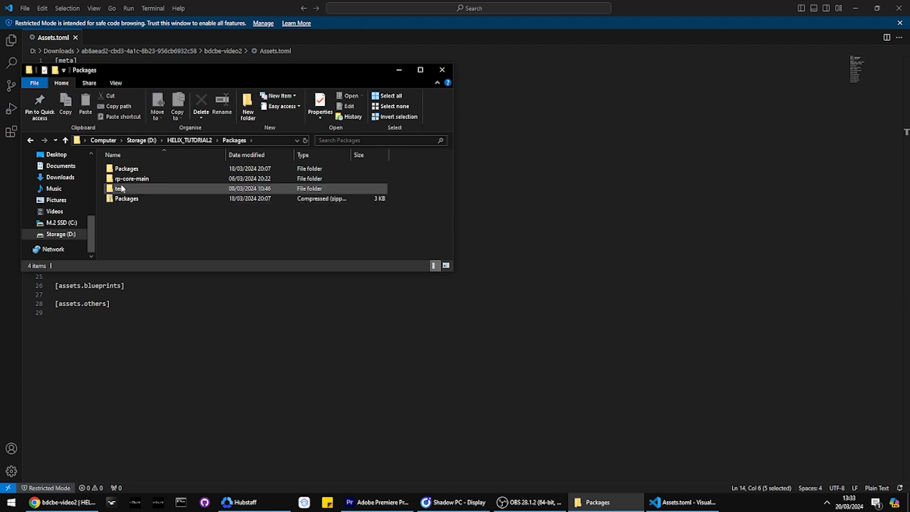
double_click(122, 188)
double_click(123, 178)
double_click(123, 170)
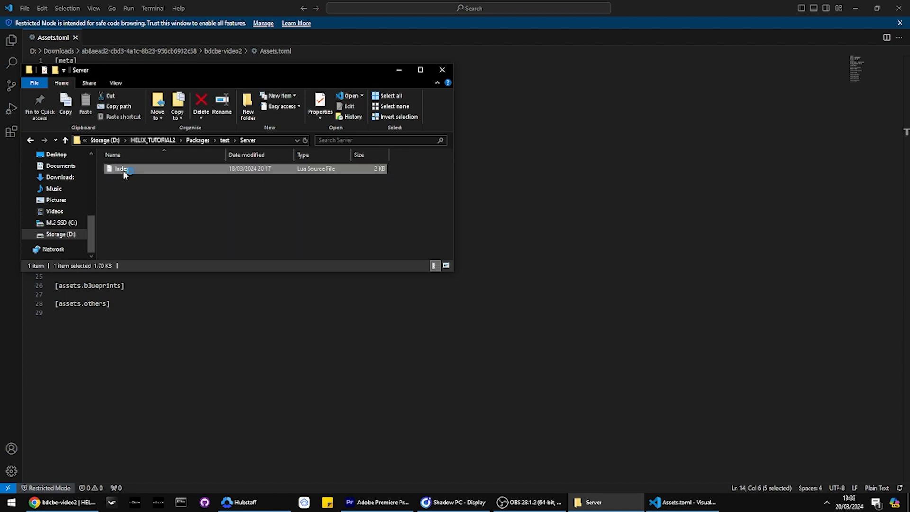
Step: Delete the whole Money System section from Index.lua, keeping the character spawn code above it
scroll(162, 159, down, 10)
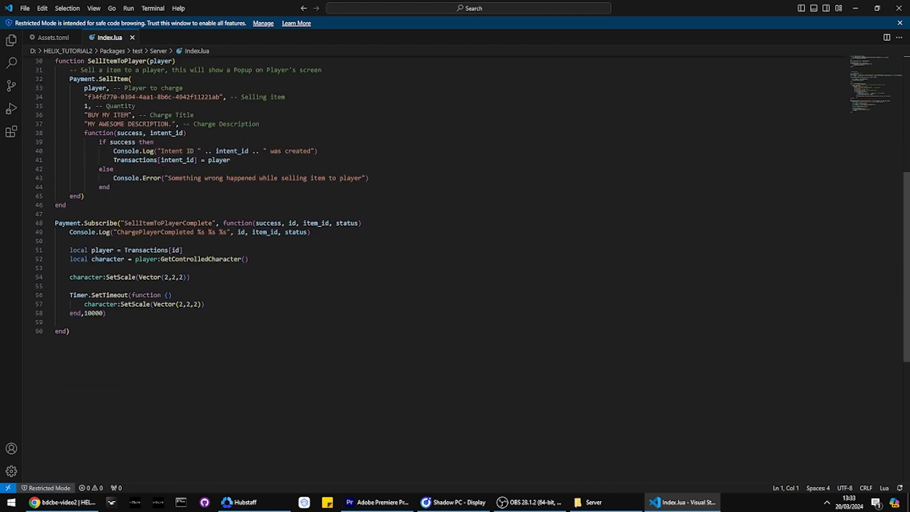
scroll(74, 93, up, 10)
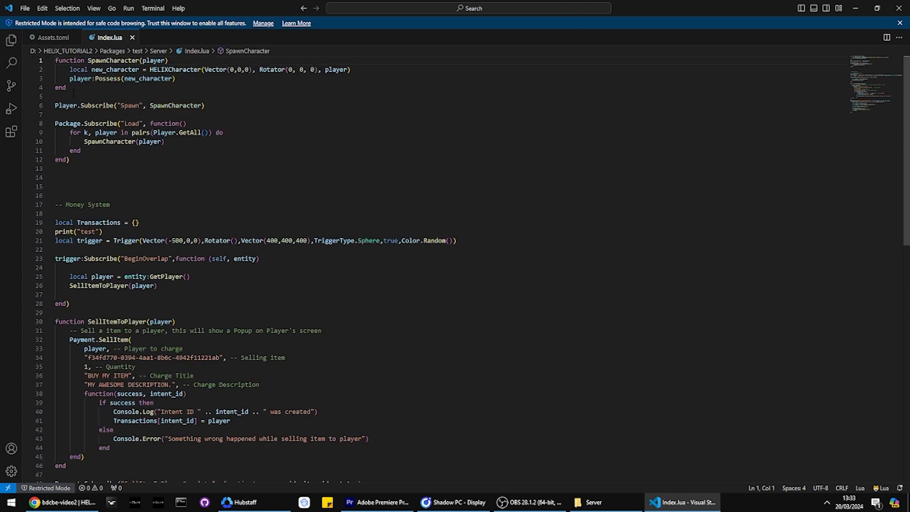
drag(90, 189, 160, 278)
scroll(121, 211, down, 14)
scroll(126, 187, up, 14)
key(BackSpace)
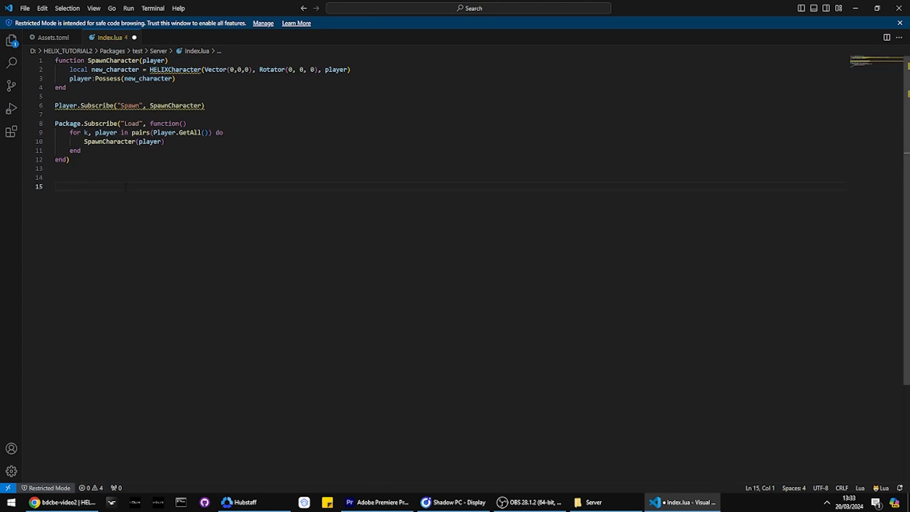
Step: Add the comment "--new sofa" below the spawn code in Index.lua
text(--new sofa)
key(Return)
Step: Write a StaticMesh call under the comment with Vector(-500,0,0) as its location
text(local)
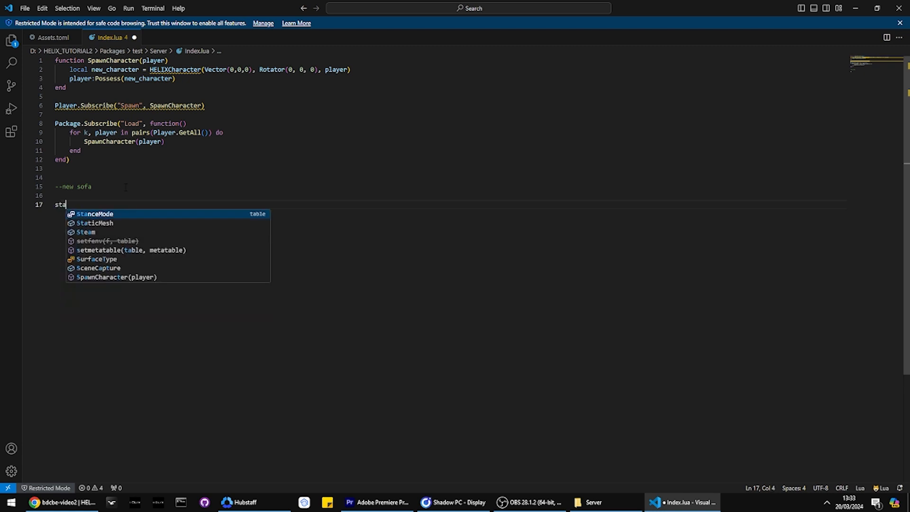
click(52, 37)
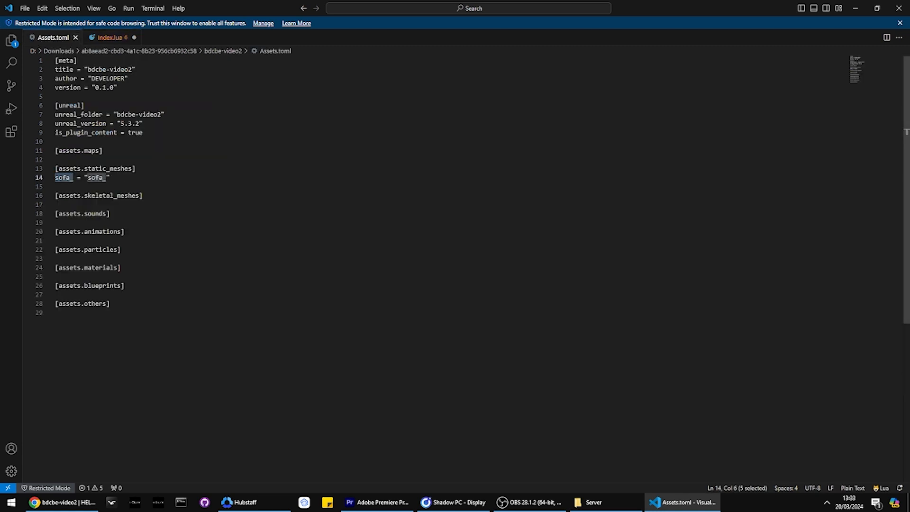
click(110, 40)
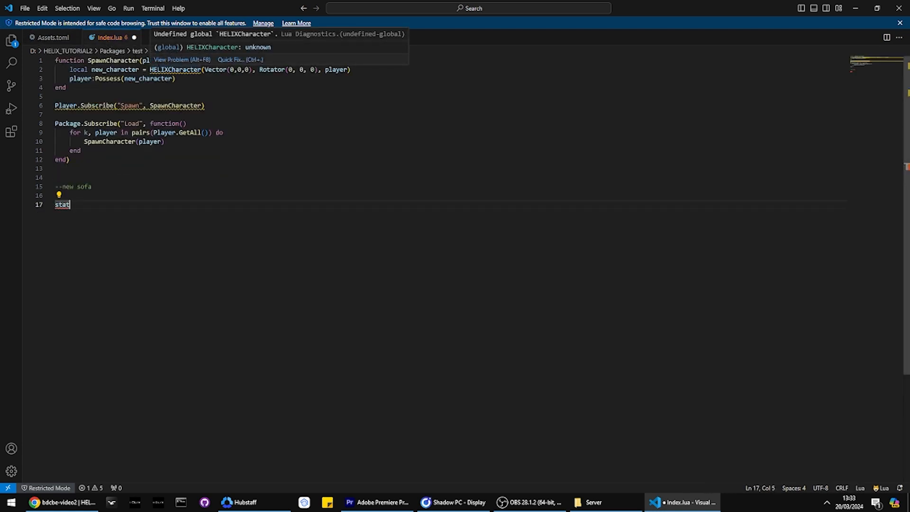
text(ic)
key(Tab)
text(("v)
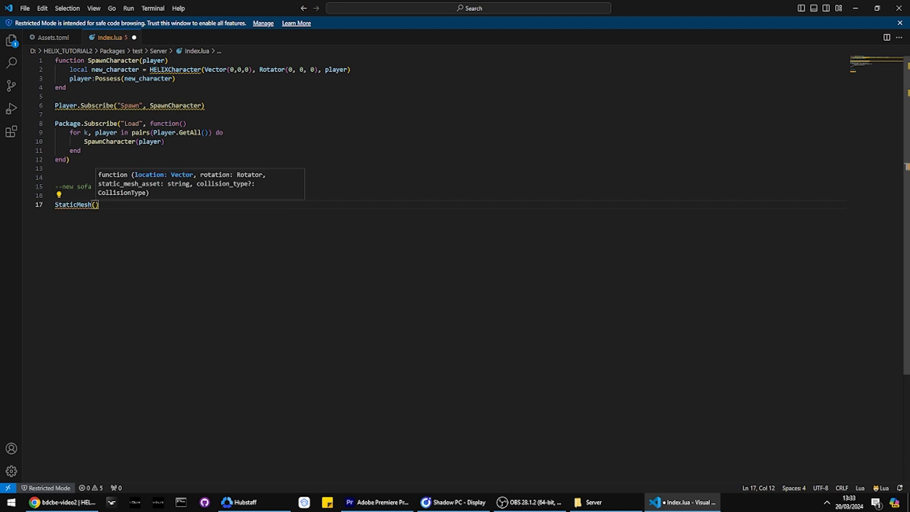
key(BackSpace)
key(BackSpace)
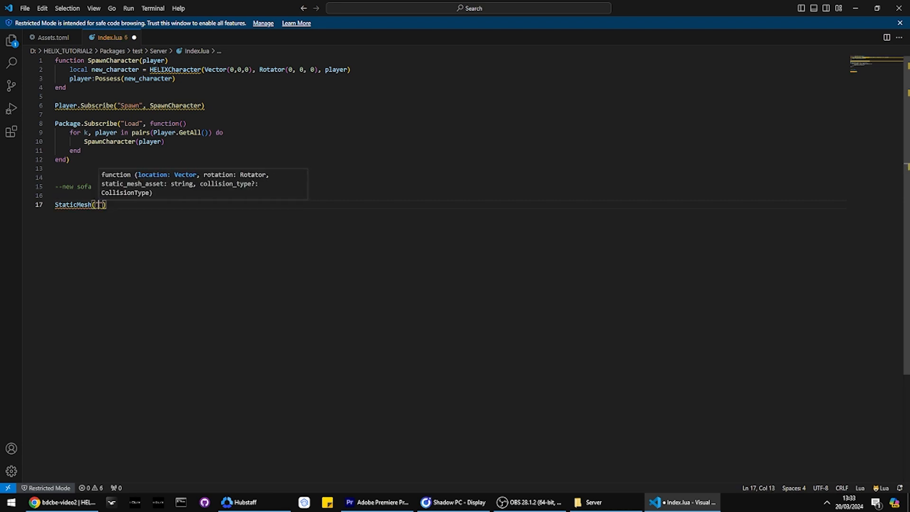
text(vec)
key(Tab)
text((-)
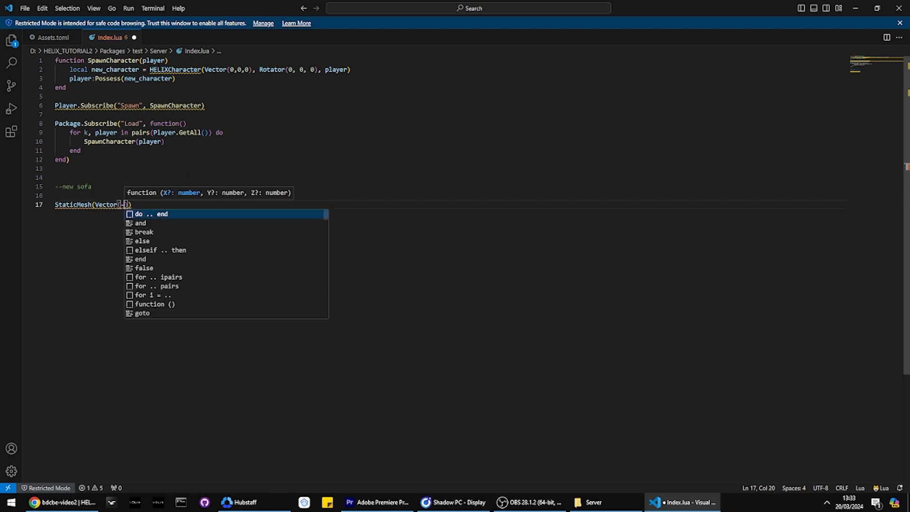
text(500,0,0))
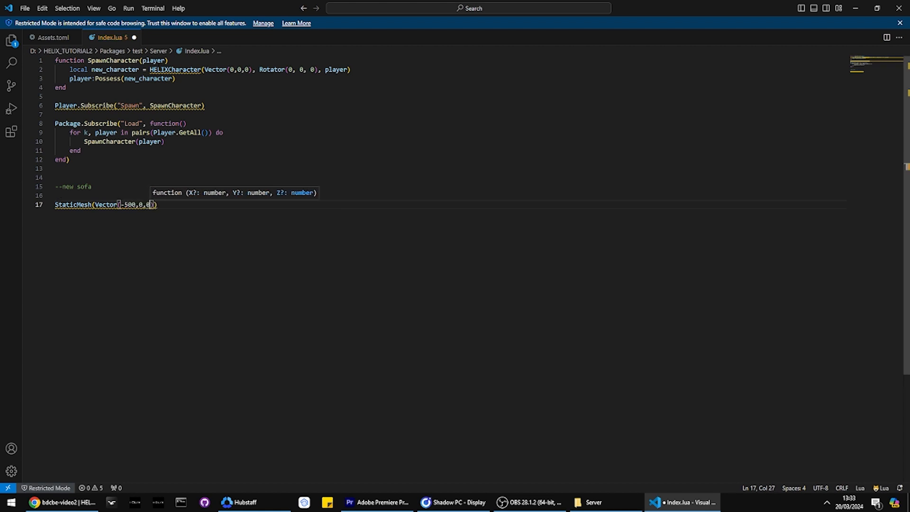
text(,)
text(Rotator(0,)
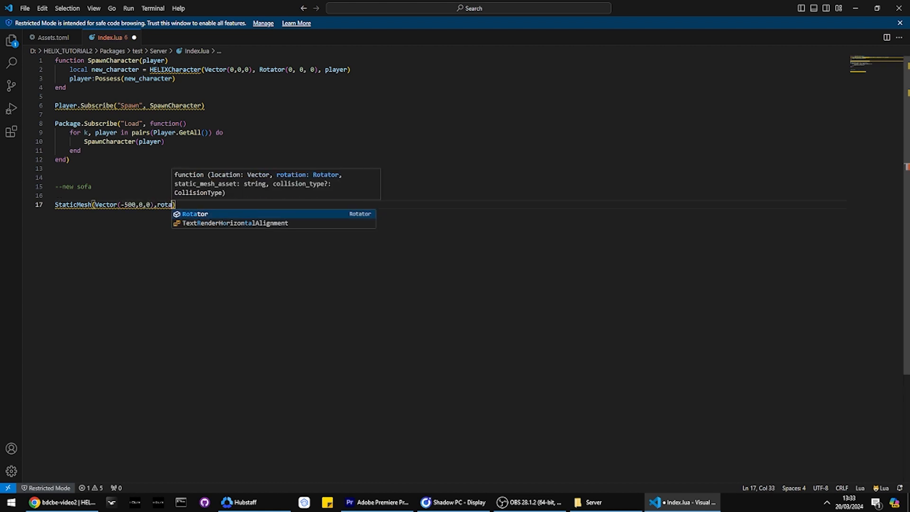
Step: Add Rotator(90,0,0) as the rotation argument of the StaticMesh call and close the call
key(BackSpace)
key(BackSpace)
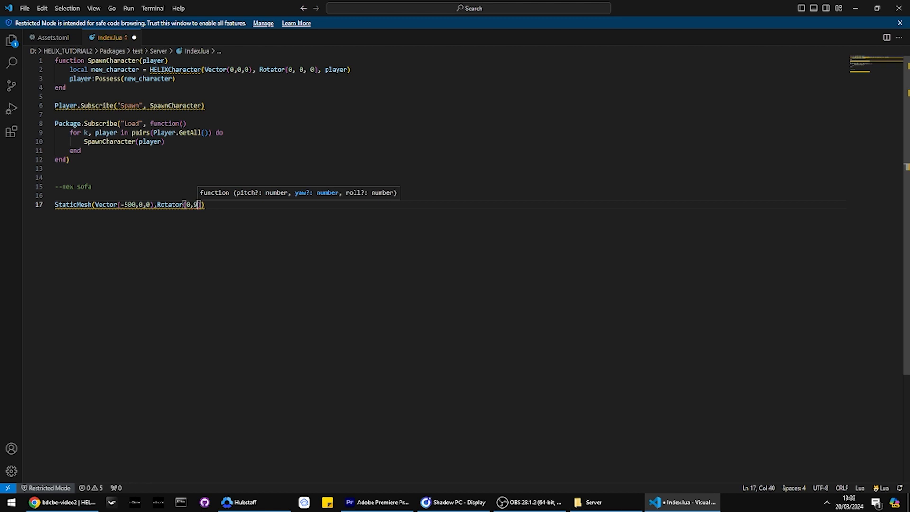
text(90,0,0)))
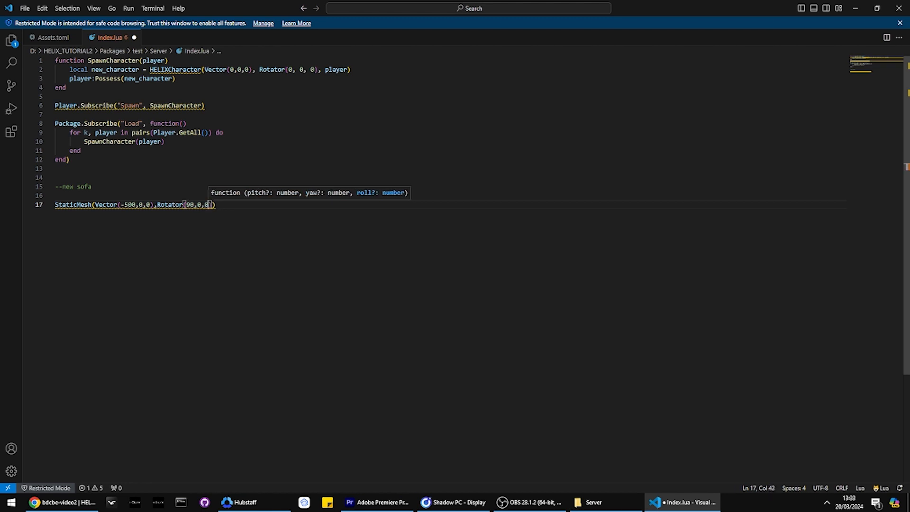
key(Return)
key(Left)
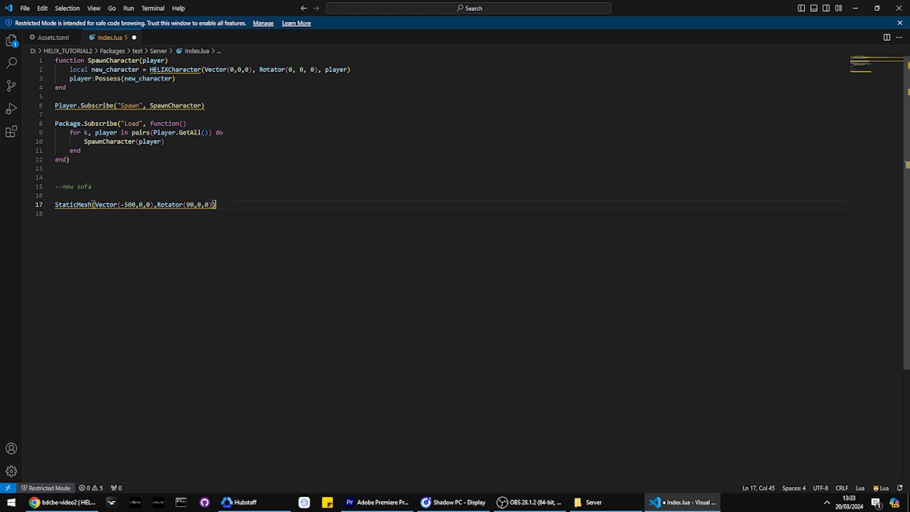
Step: Assign the StaticMesh call to a local variable named sofa
key(Right)
key(Left)
key(Home)
text(local )
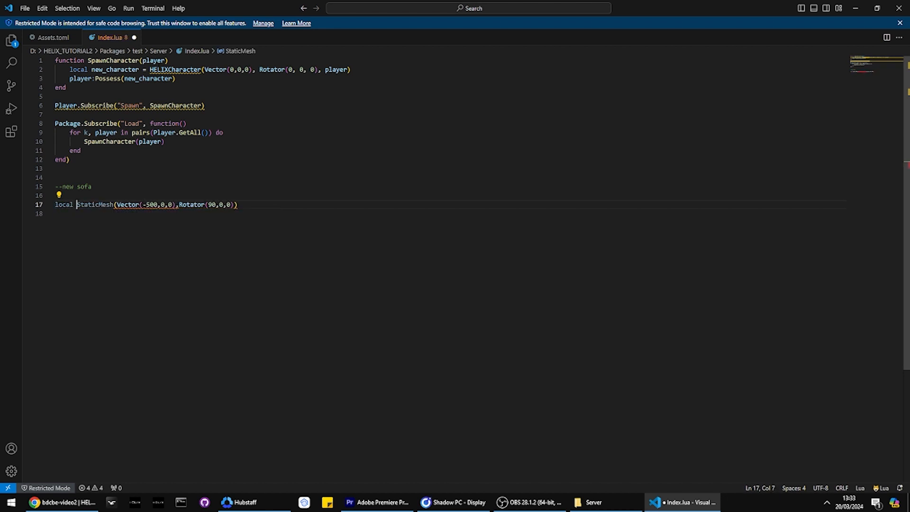
text(sofa =)
key(End)
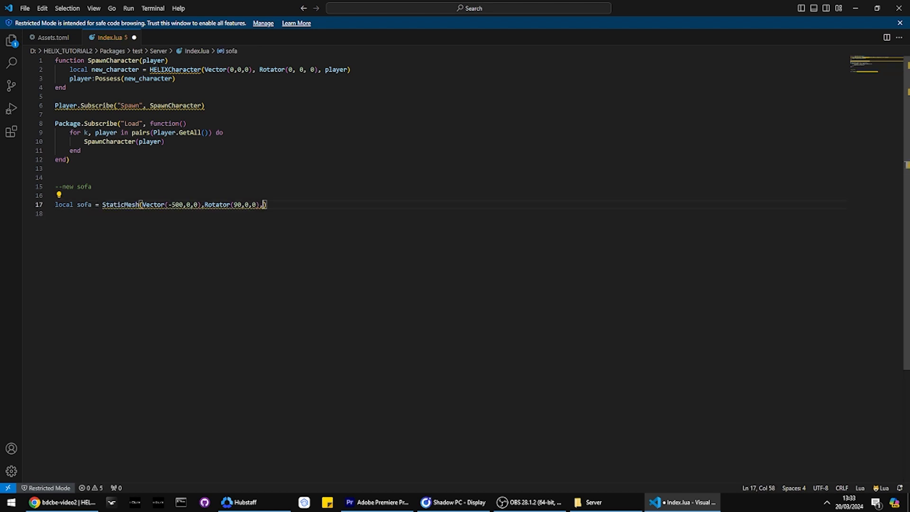
Step: Begin the static mesh asset string with the pack's name and look up its exact spelling on the HELIX Assets page in Shadow PC
text(')
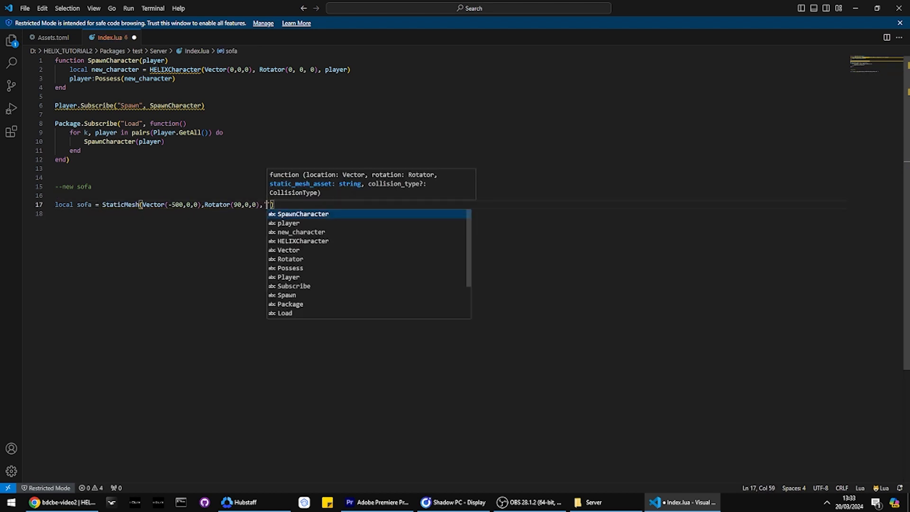
text(bdcb)
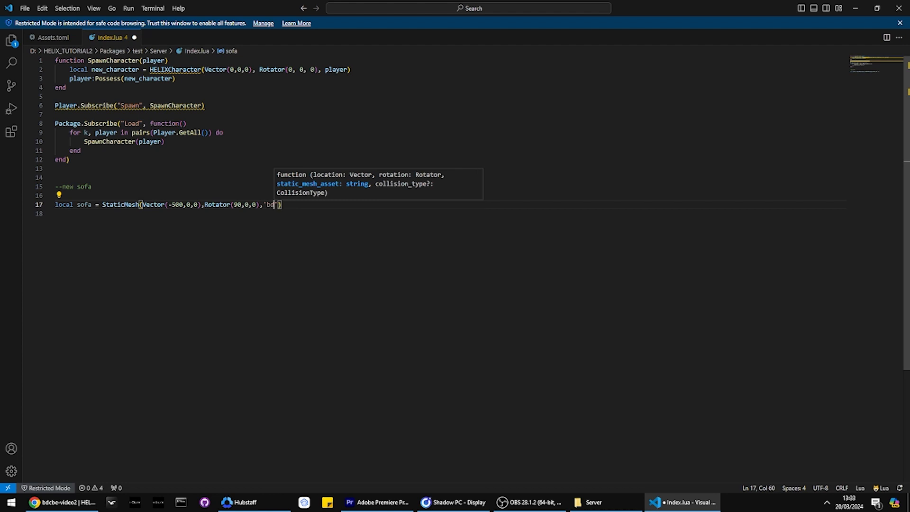
key(alt+Tab)
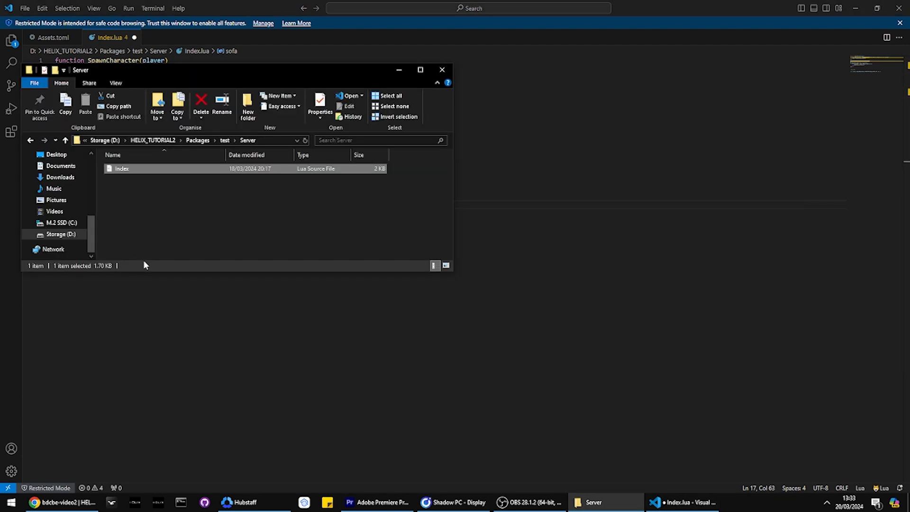
key(alt+Tab)
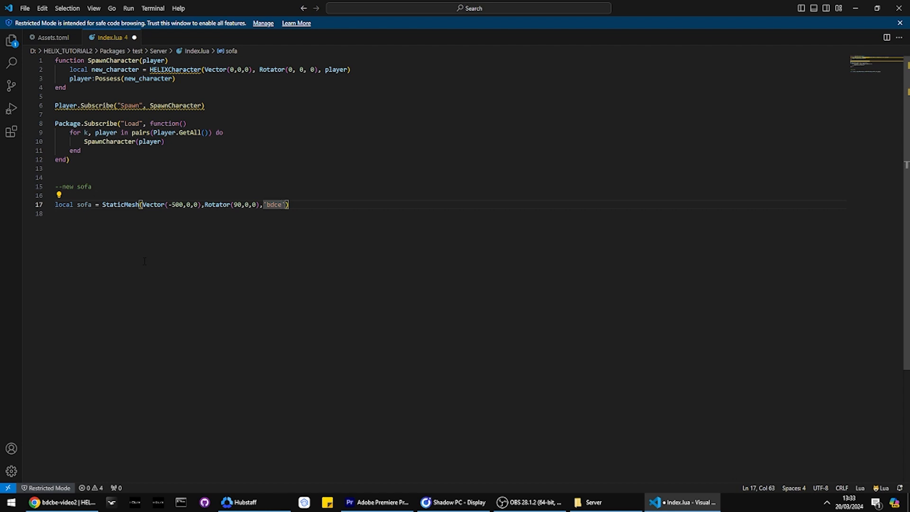
key(alt+Tab)
key(alt+Tab)
key(Tab)
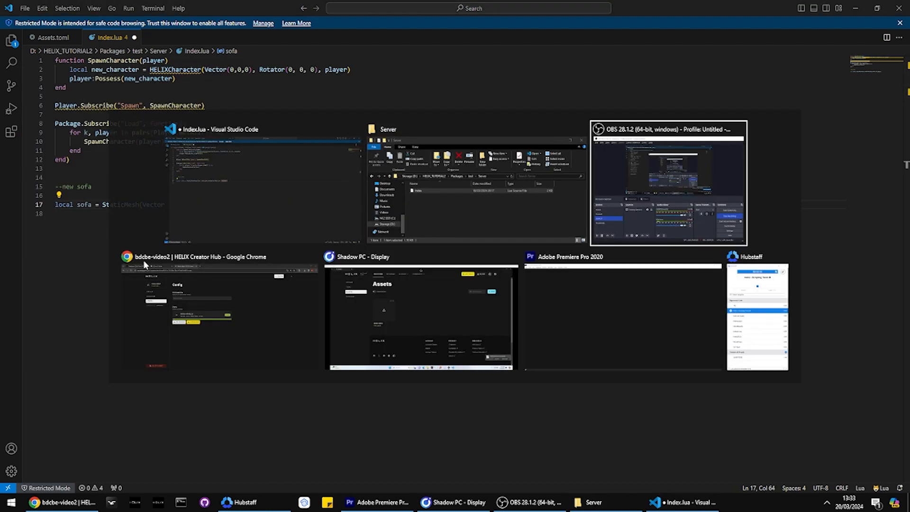
key(alt+Tab)
key(alt+Tab)
key(Tab)
key(Tab)
key(Tab)
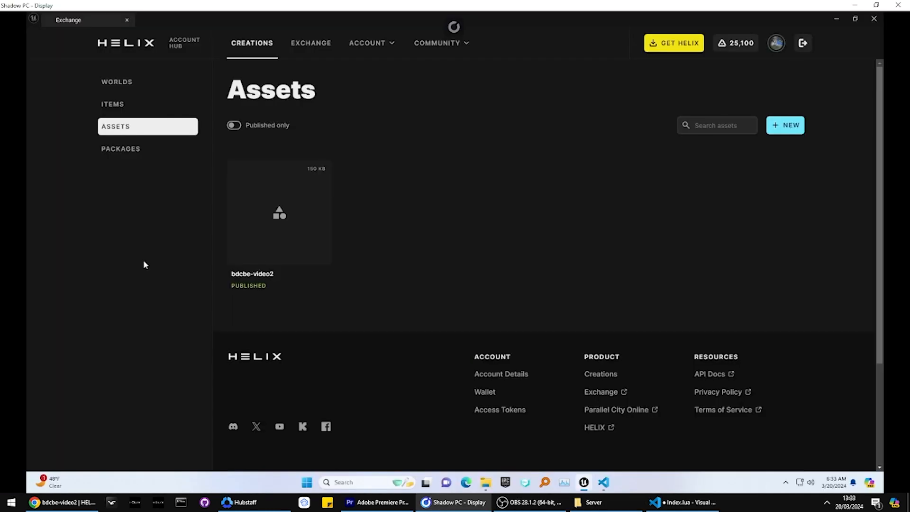
key(alt+Tab)
key(alt+Tab)
Step: Complete the StaticMesh asset reference as 'bdcbe-video2::sofa_'
text(-video2)
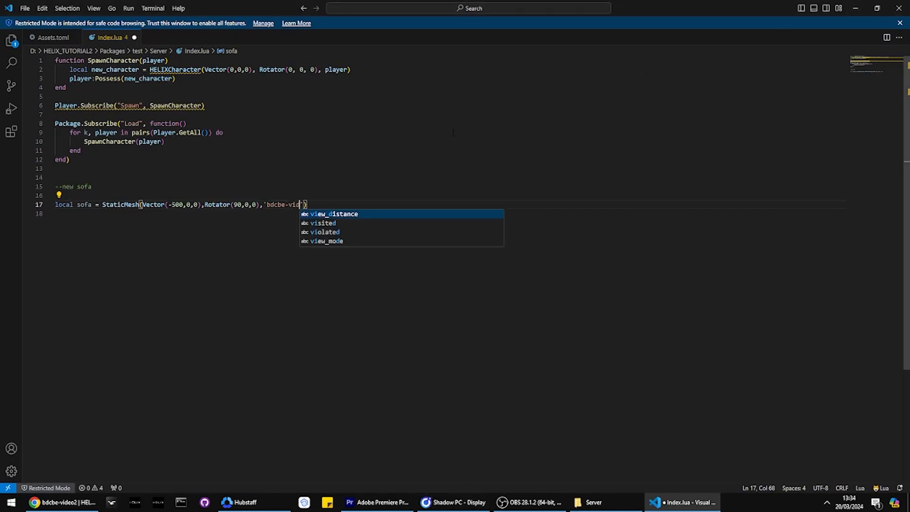
text(::)
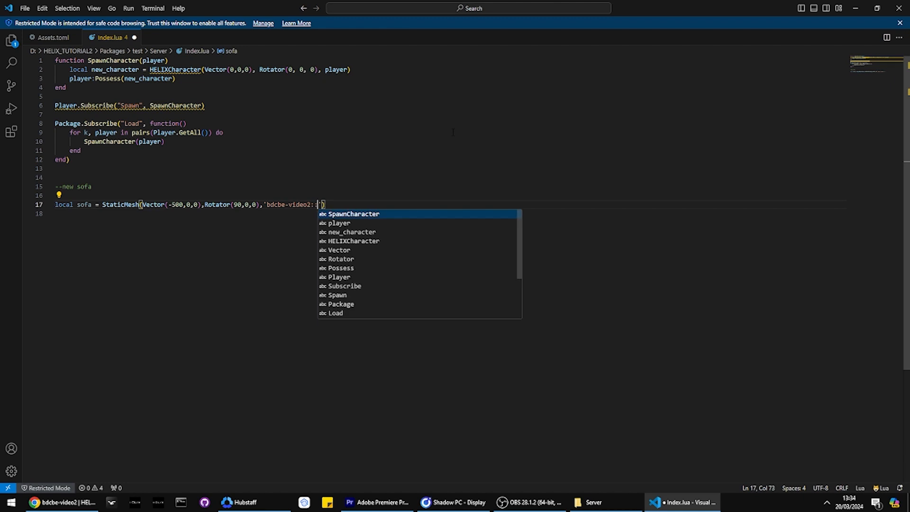
text(sofa_)
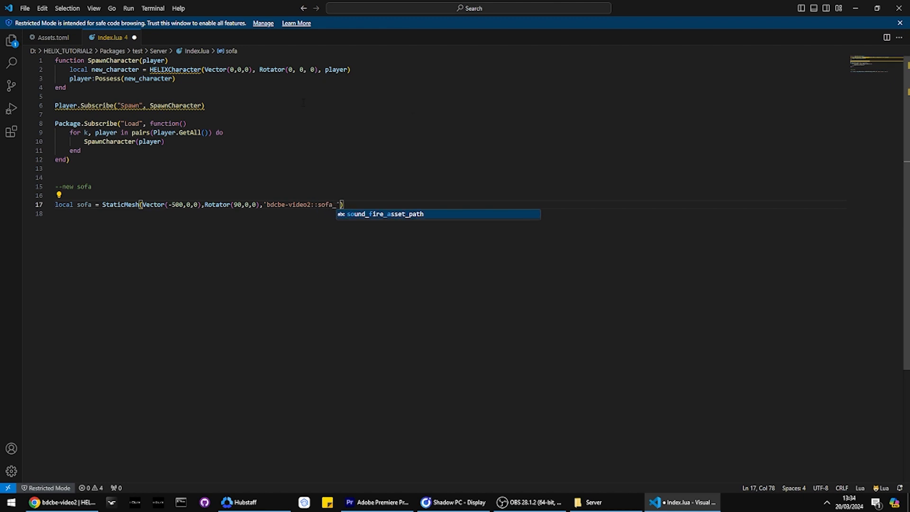
Step: Rename the static mesh key sofa_ to sofa in Assets.toml, keeping the value "sofa_", and save the file
click(329, 204)
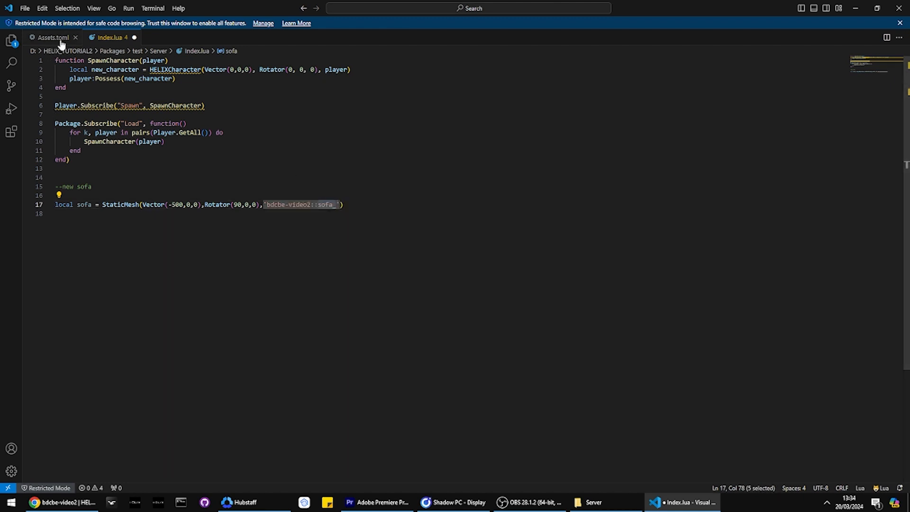
click(59, 40)
text(sofa = "sofa_)
click(122, 184)
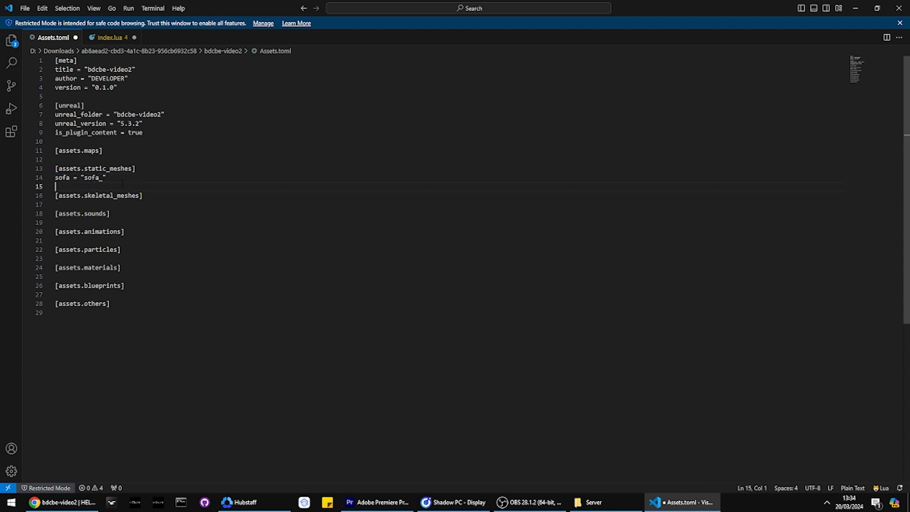
double_click(98, 177)
double_click(62, 177)
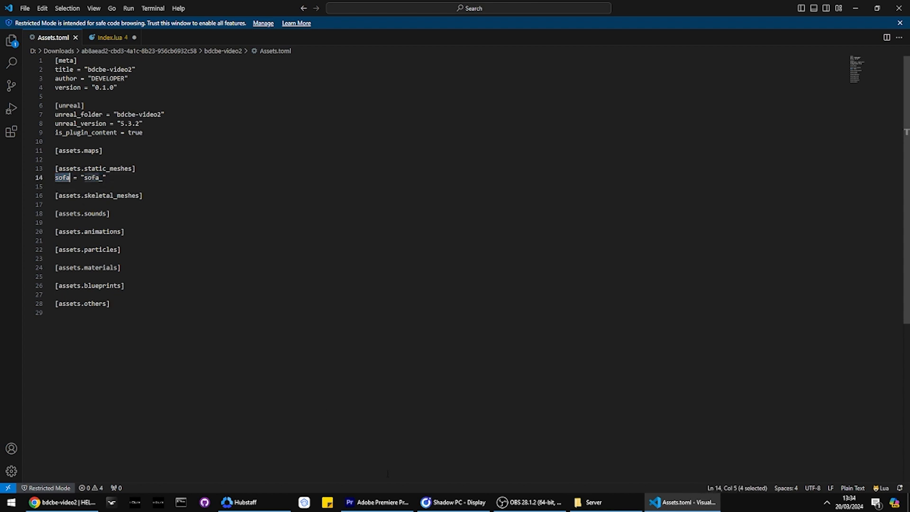
Step: Open the bdcbe-video2 folder inside the extracted asset pack in Downloads and look over its files
click(590, 502)
click(30, 140)
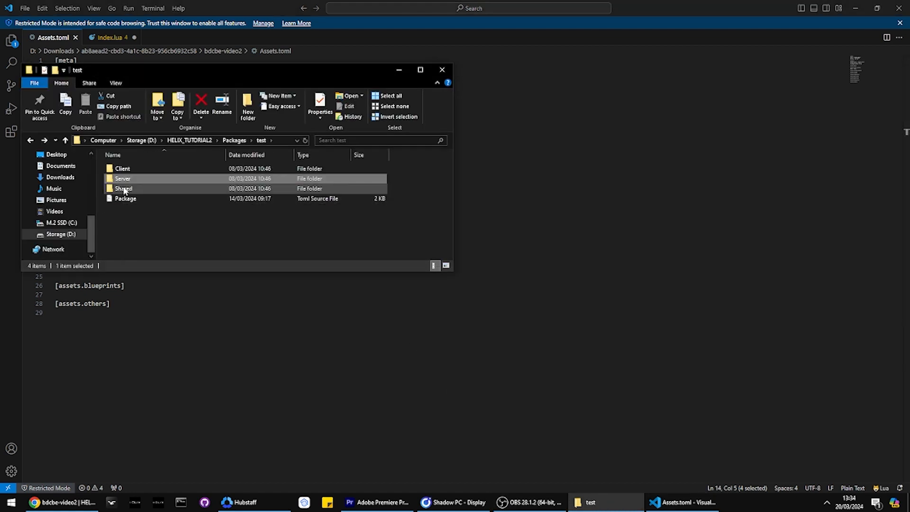
key(alt+Left)
scroll(63, 185, up, 4)
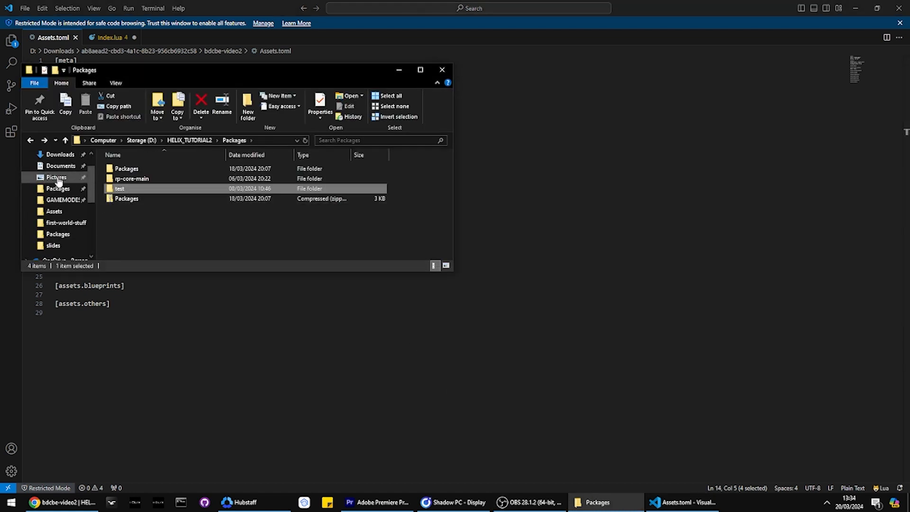
click(61, 155)
double_click(124, 188)
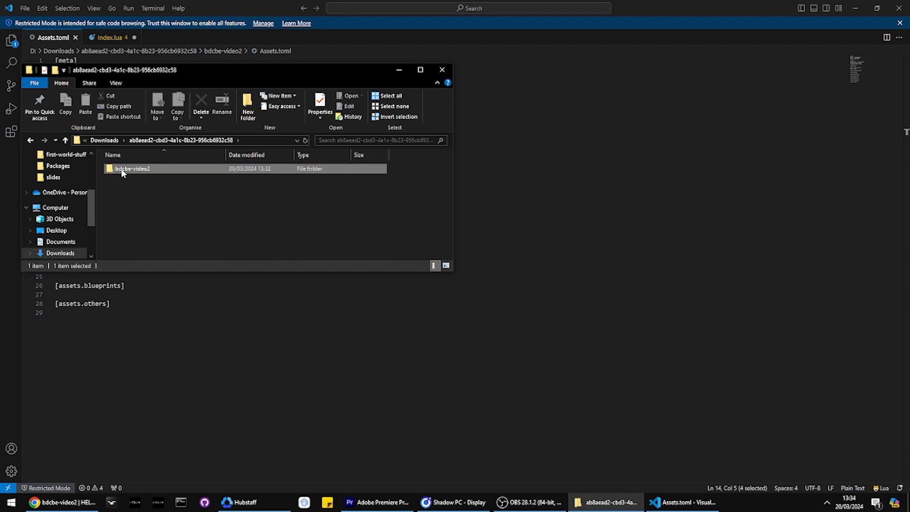
double_click(122, 170)
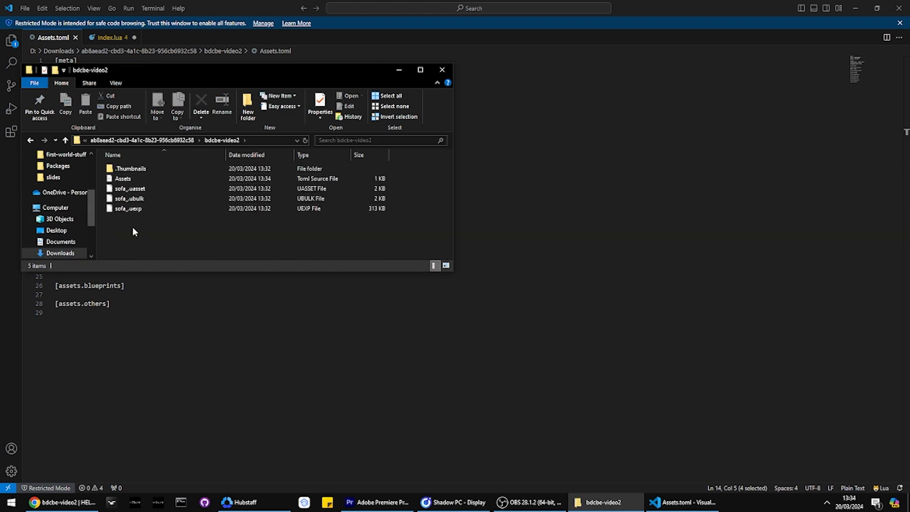
key(alt+Tab)
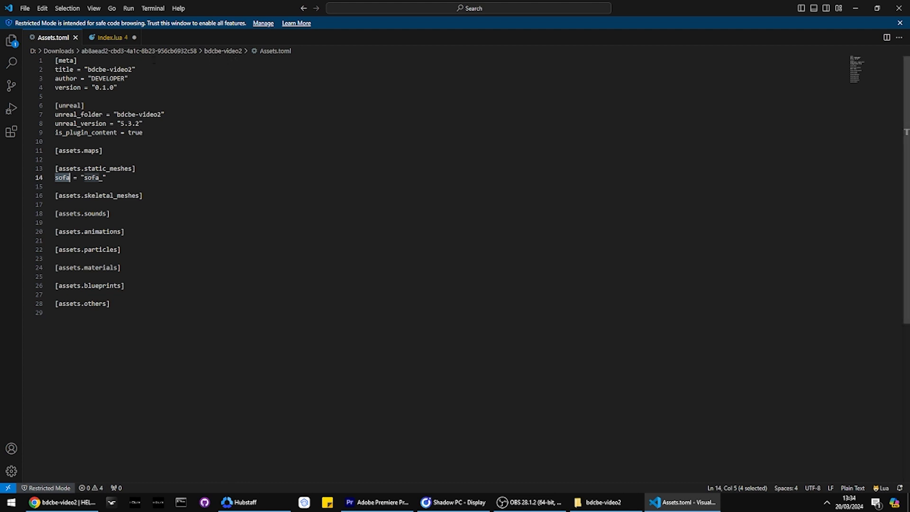
Step: Save Index.lua with the sofa StaticMesh call and place the cursor on the empty line below it
click(106, 37)
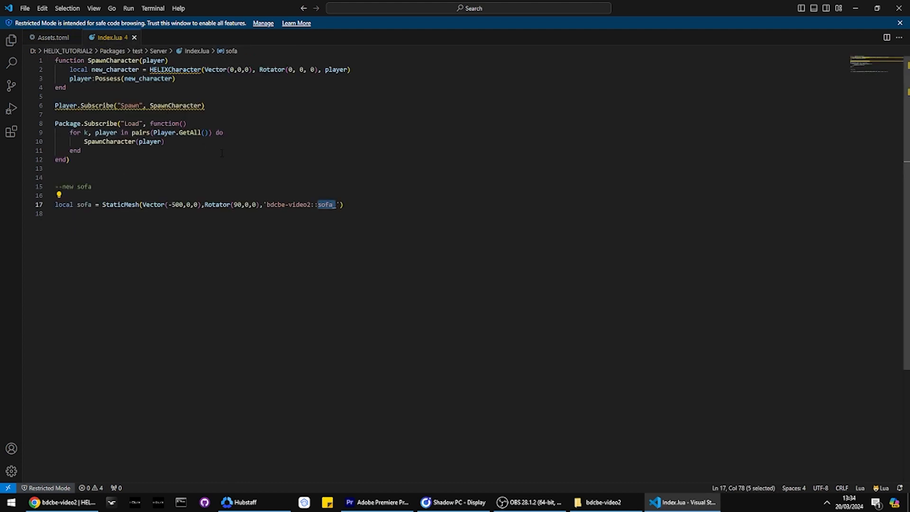
key(Right)
key(Right)
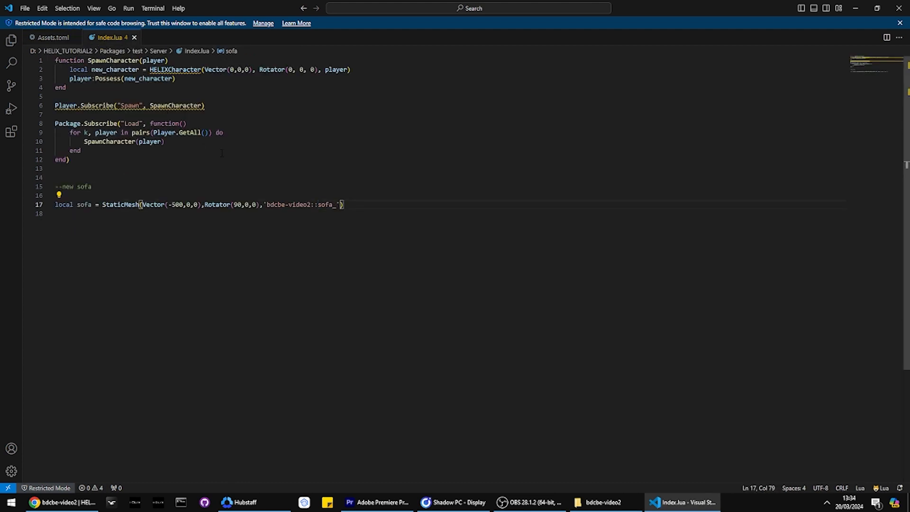
key(Down)
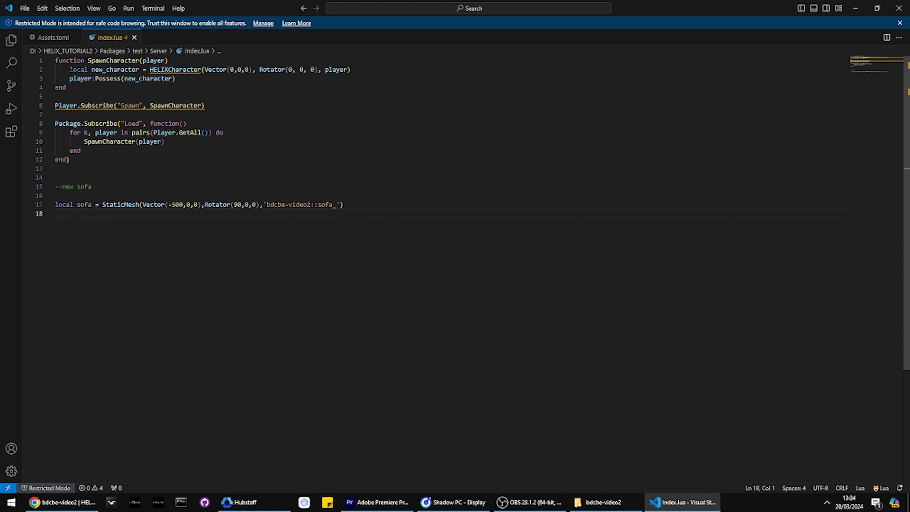
Step: Copy the bdcbe-video2 folder from the extracted asset pack in Downloads
click(600, 502)
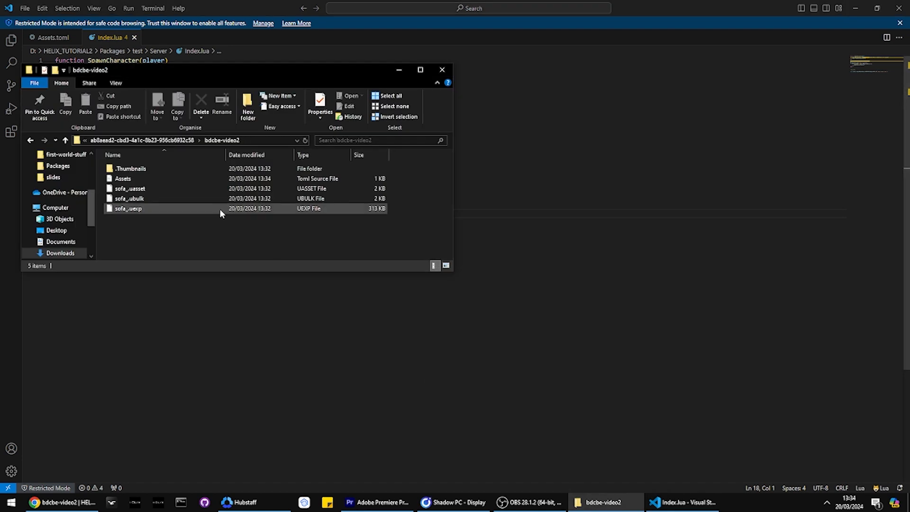
key(alt+Left)
key(alt+Left)
key(alt+Right)
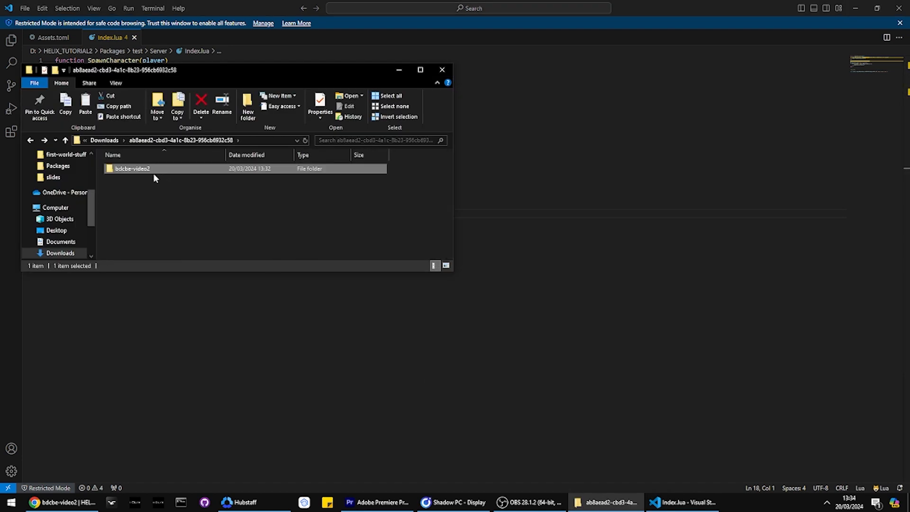
scroll(49, 194, up, 2)
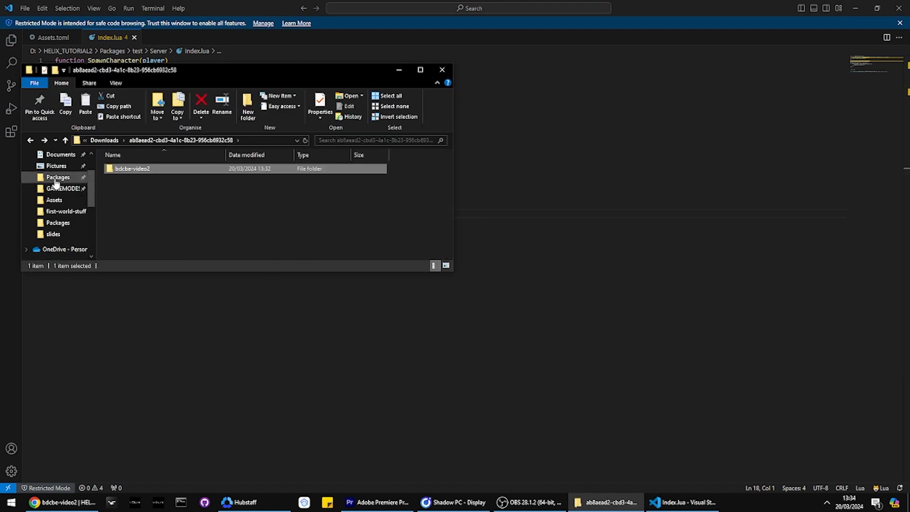
Step: Paste the copied bdcbe-video2 folder into the Assets folder of HELIX_TUTORIAL2
key(alt+Left)
key(alt+Left)
key(alt+Left)
key(alt+Left)
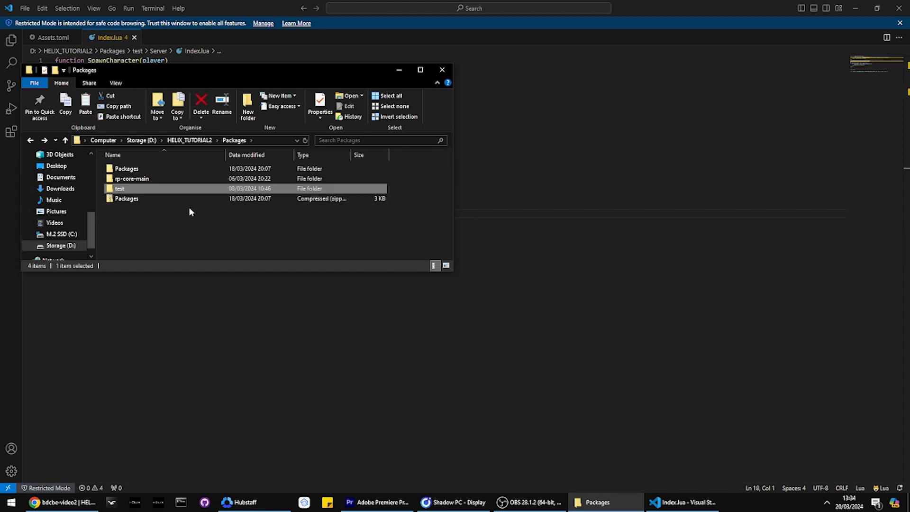
double_click(127, 198)
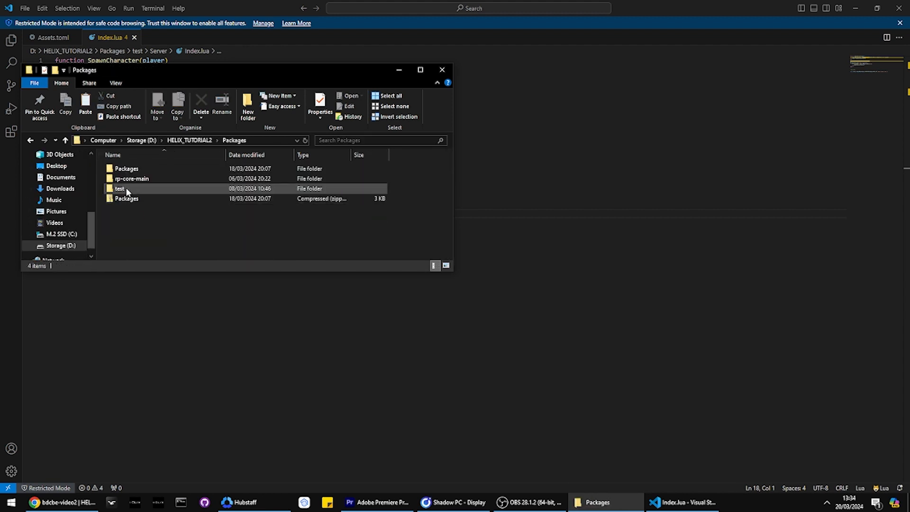
key(alt+Left)
double_click(124, 181)
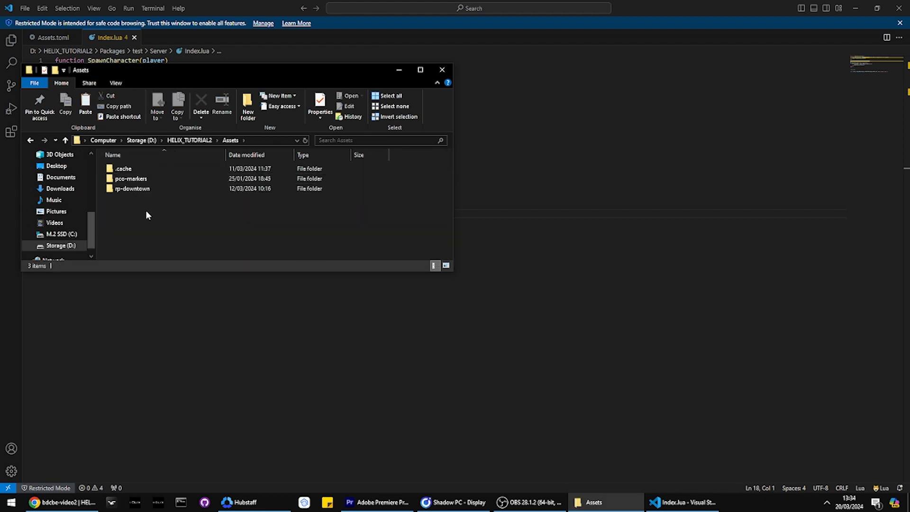
key(ctrl+v)
Step: Restore the static mesh key to sofa_ in the downloaded pack's Assets.toml and save the file
click(52, 36)
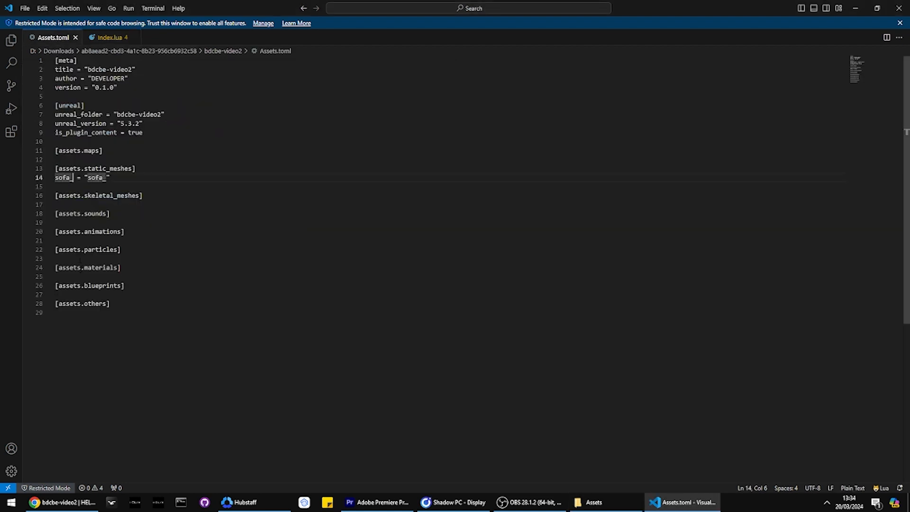
key(alt+Tab)
Step: Open the server's Config.toml from HELIX_TUTORIAL2 and replace "pco-markers" in the assets list with "bdcbe-video2"
key(alt+Left)
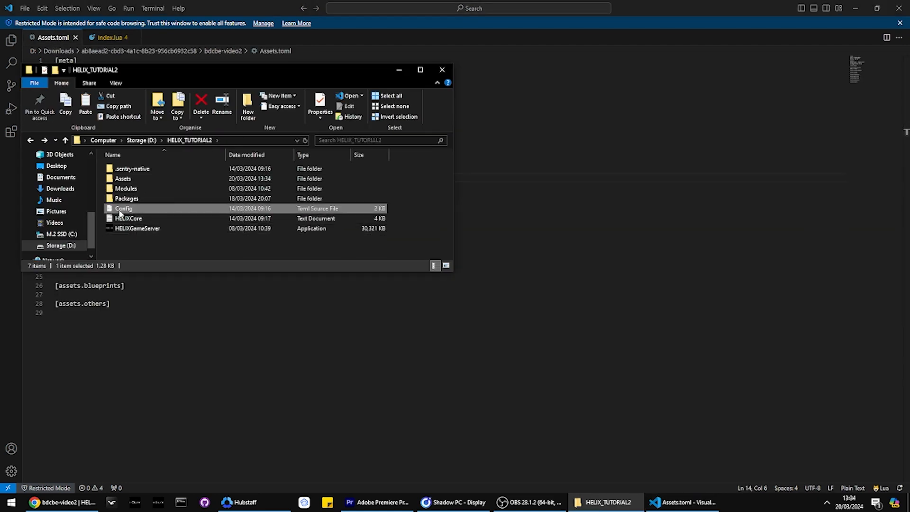
double_click(122, 209)
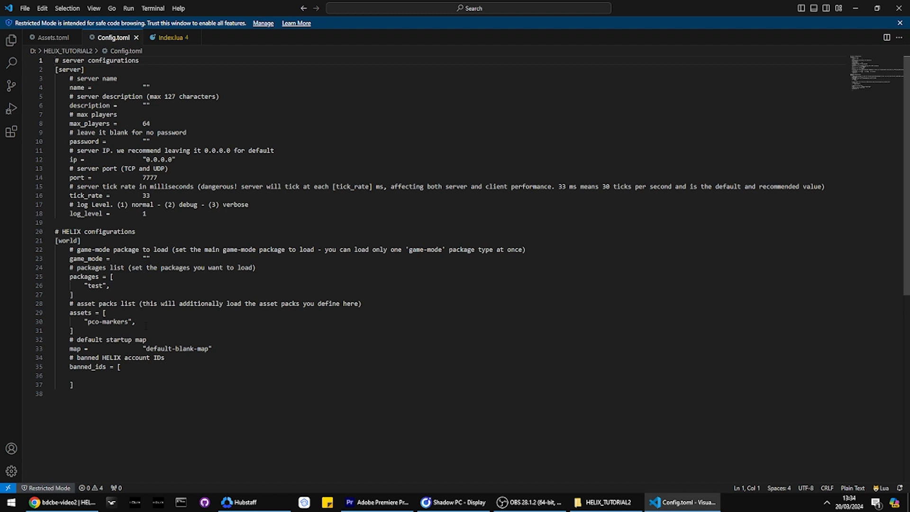
drag(143, 323, 88, 322)
key(alt+Tab)
key(alt+Tab)
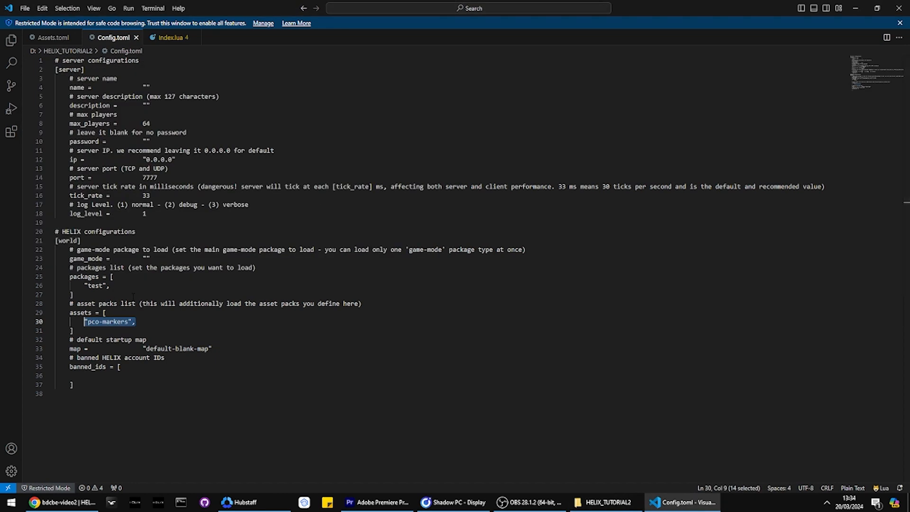
text("bc)
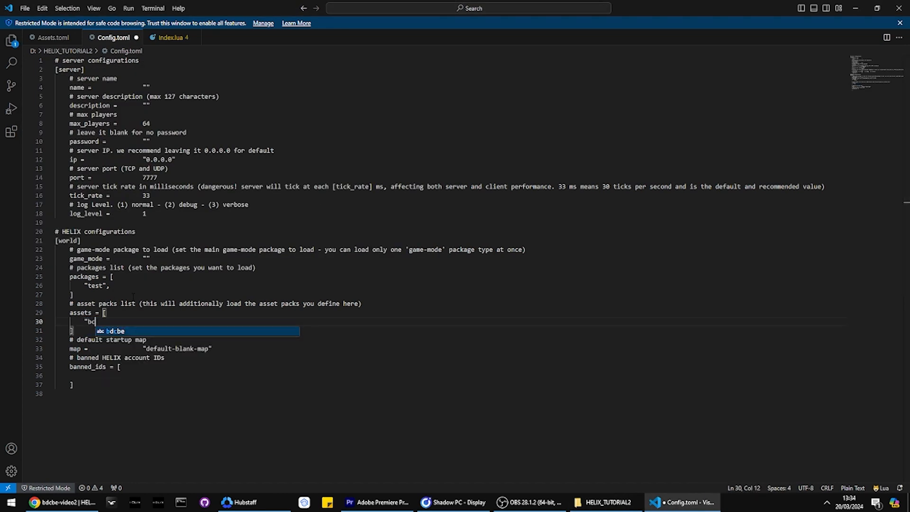
key(Return)
text(-video2")
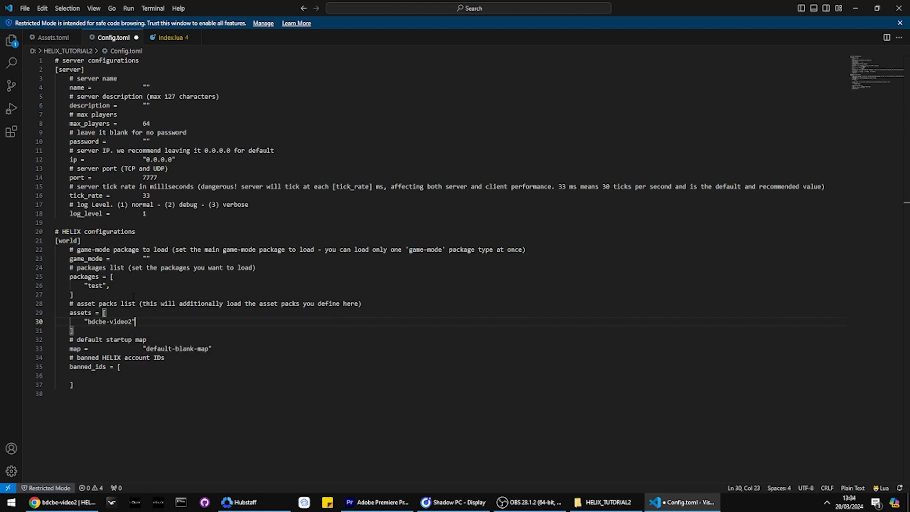
Step: Compare the new assets entry with the pack's name in the server's Assets folder and save Config.toml
key(alt+Tab)
key(alt+Tab)
click(84, 330)
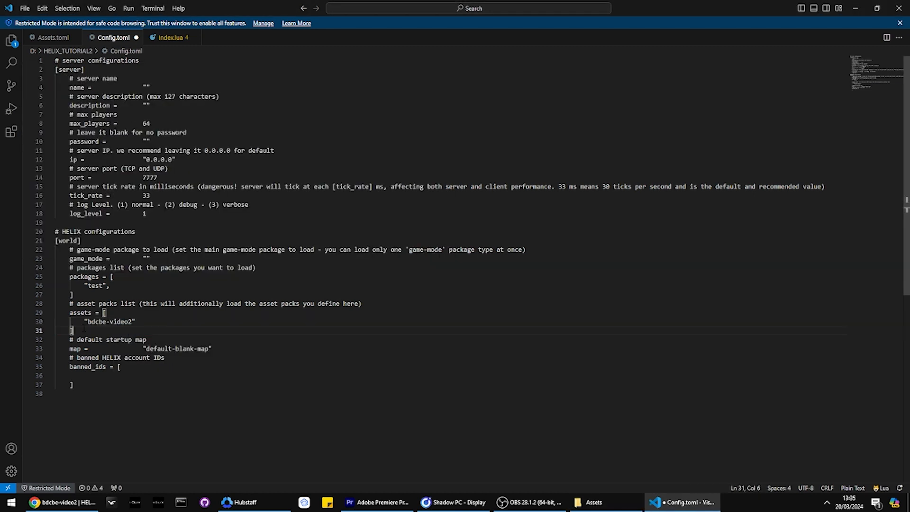
drag(76, 322, 137, 322)
click(139, 323)
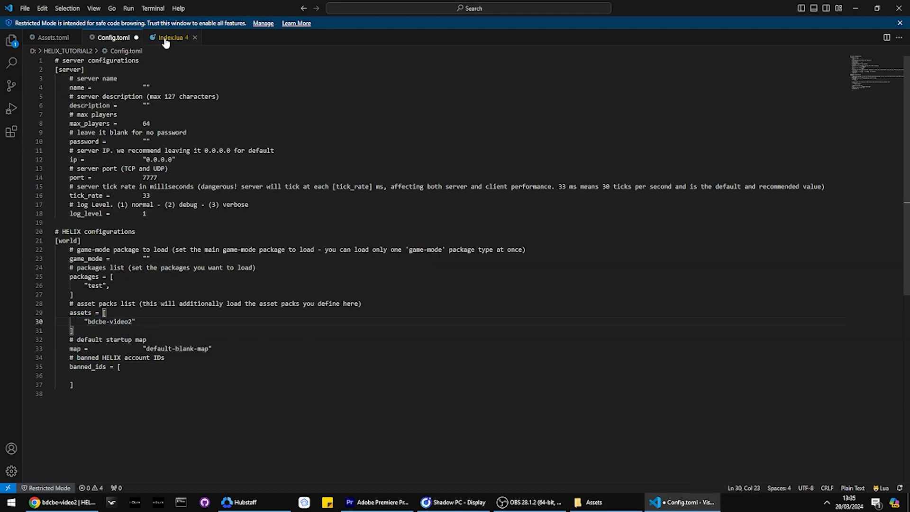
key(ctrl+s)
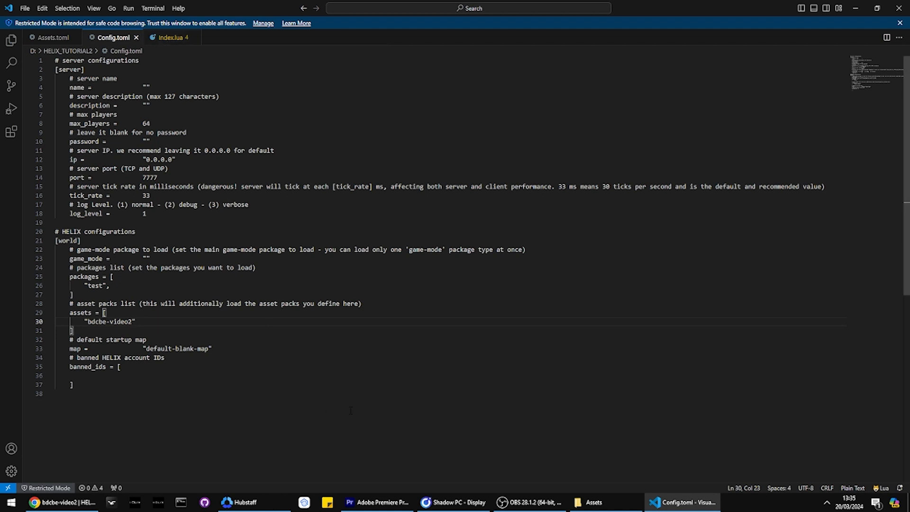
Step: Launch HELIXGameServer from the HELIX_TUTORIAL2 folder and switch to the HELIX game client
key(alt+Tab)
key(alt+Left)
double_click(124, 232)
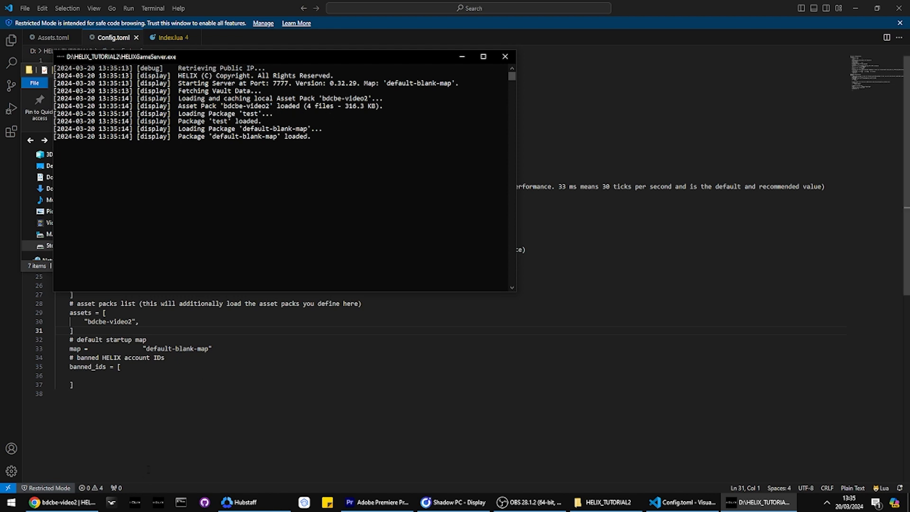
click(138, 502)
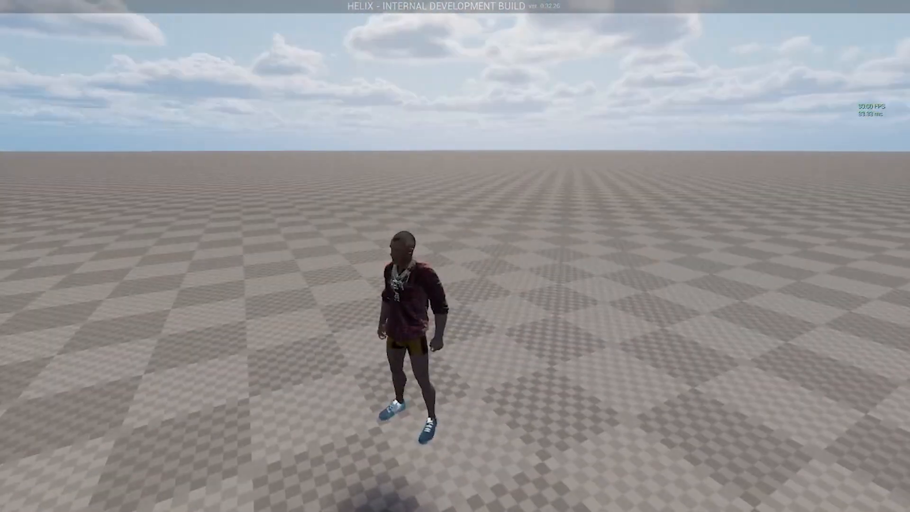
Step: Switch back to Index.lua in Visual Studio Code and enter sofa on the line below the StaticMesh call
key(alt+Tab)
click(247, 308)
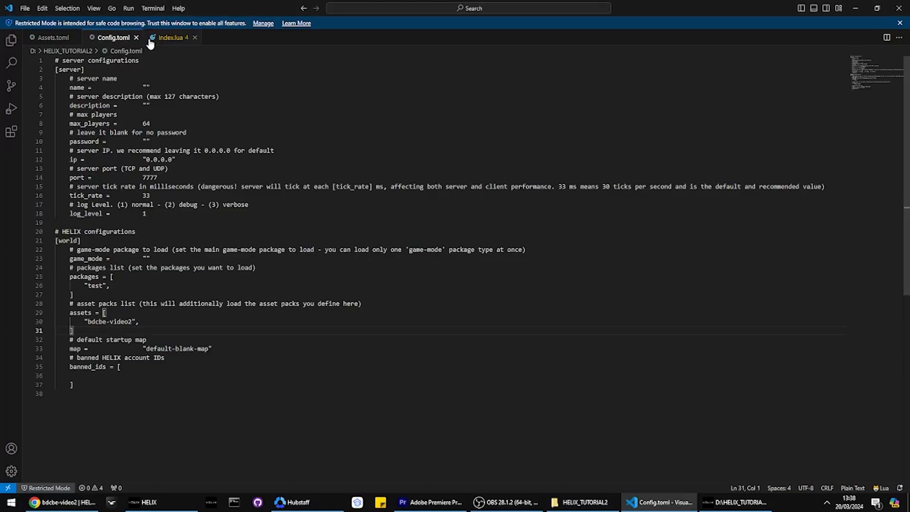
text(ofa)
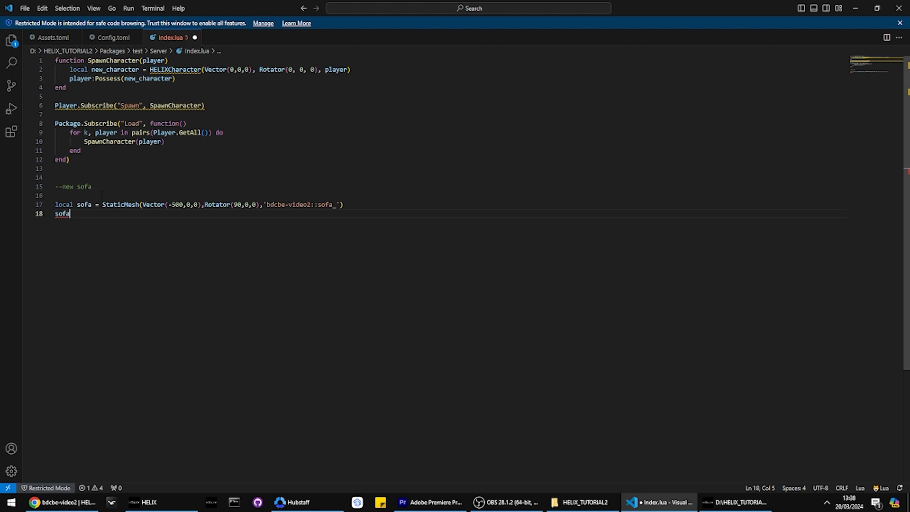
Step: Check the assets list in Config.toml and the static mesh entry in the downloaded pack's Assets.toml
click(86, 40)
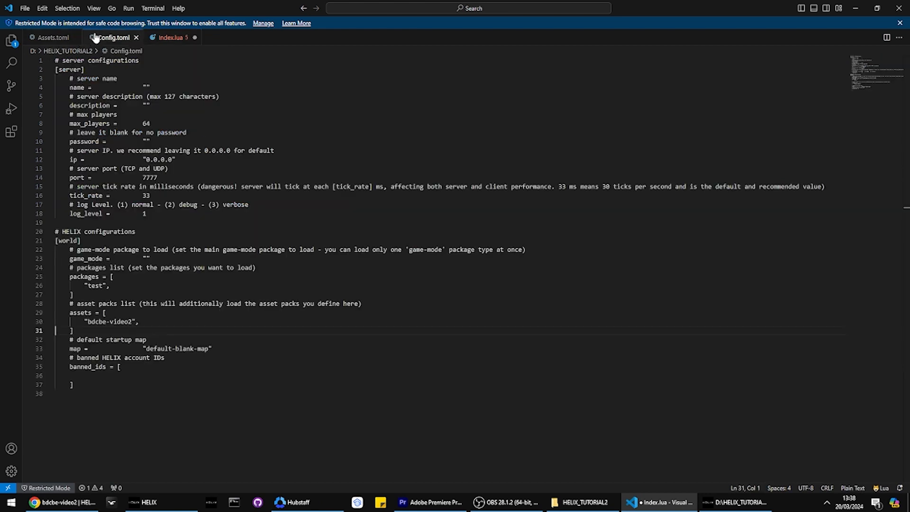
click(55, 41)
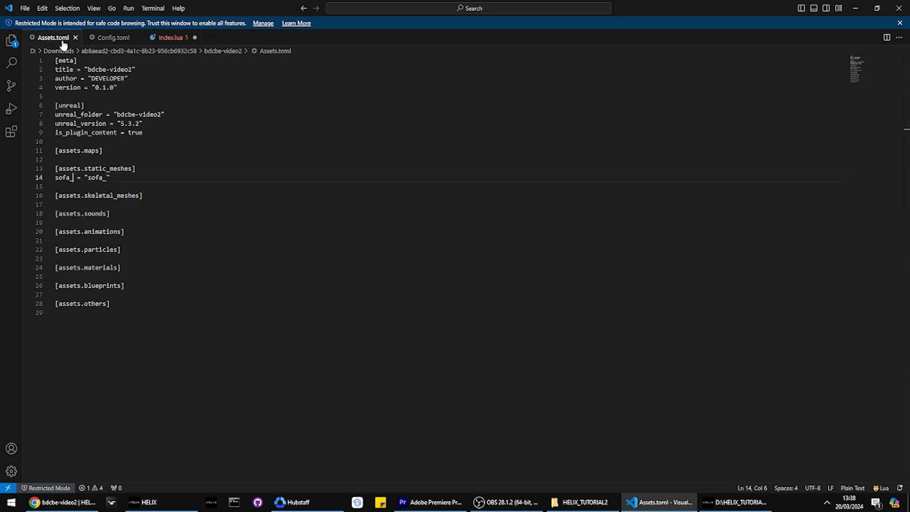
click(166, 38)
Step: Open Assets.toml from the server's Assets/bdcbe-video2 folder, examine its static mesh entry, and return to Index.lua
key(alt+Tab)
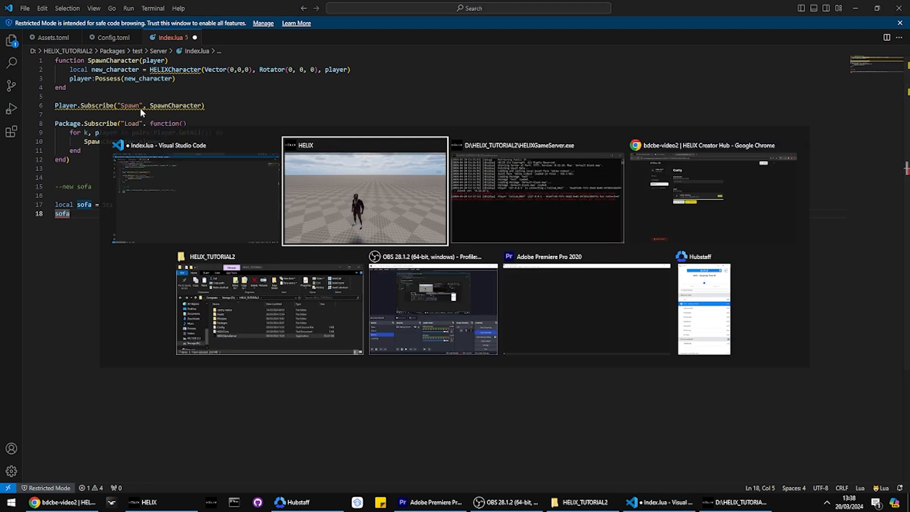
click(278, 293)
double_click(136, 199)
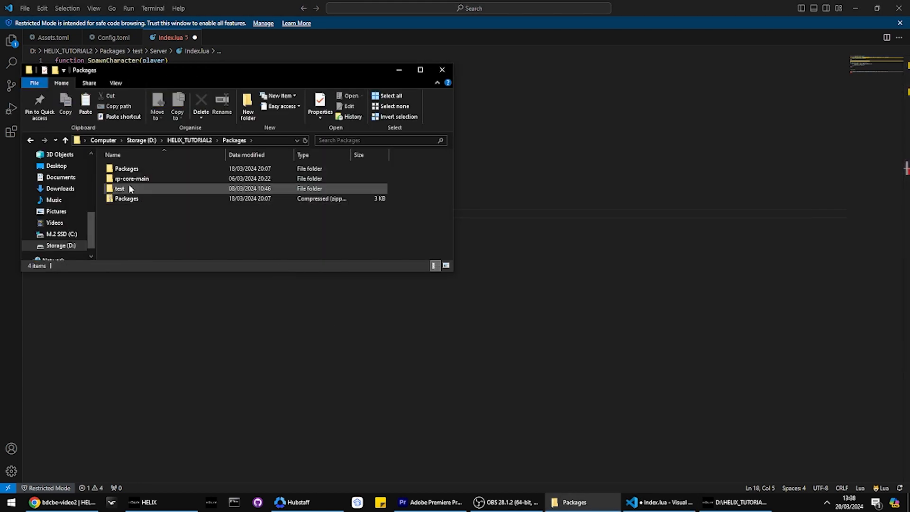
double_click(129, 184)
key(alt+Left)
key(alt+Left)
double_click(126, 181)
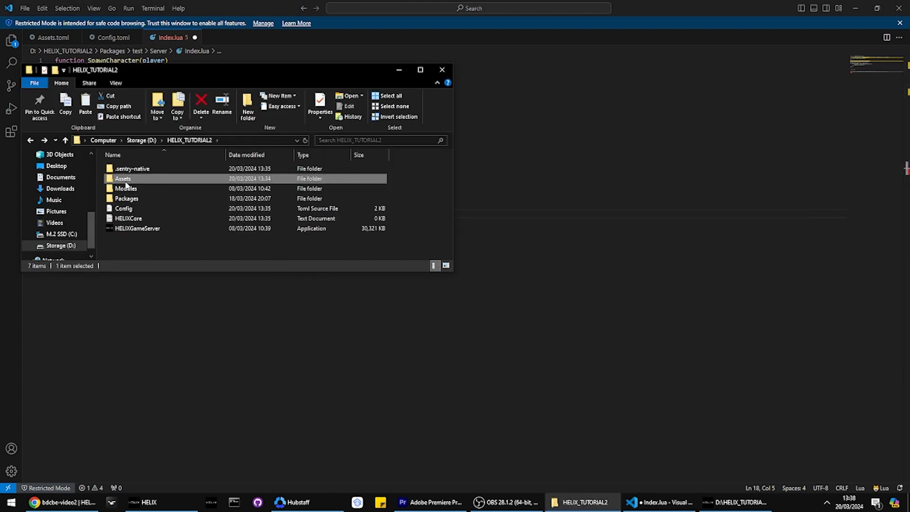
click(124, 179)
double_click(124, 180)
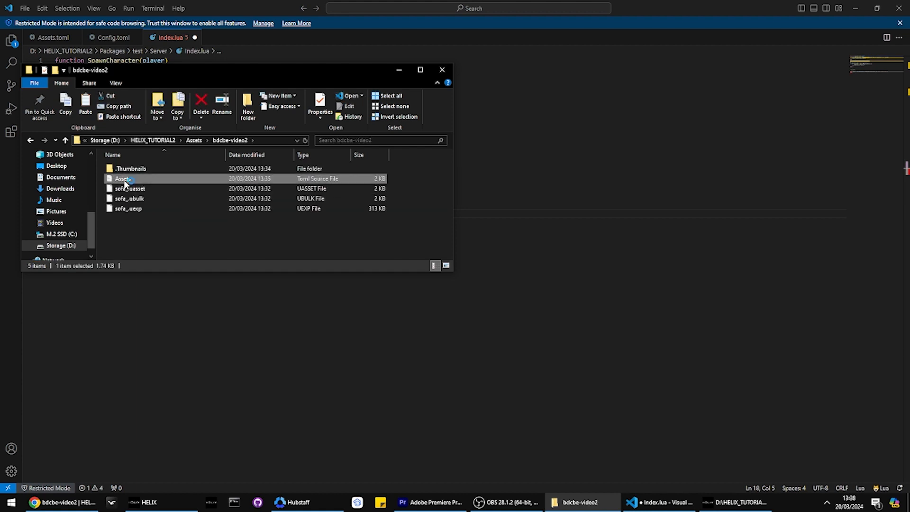
double_click(124, 176)
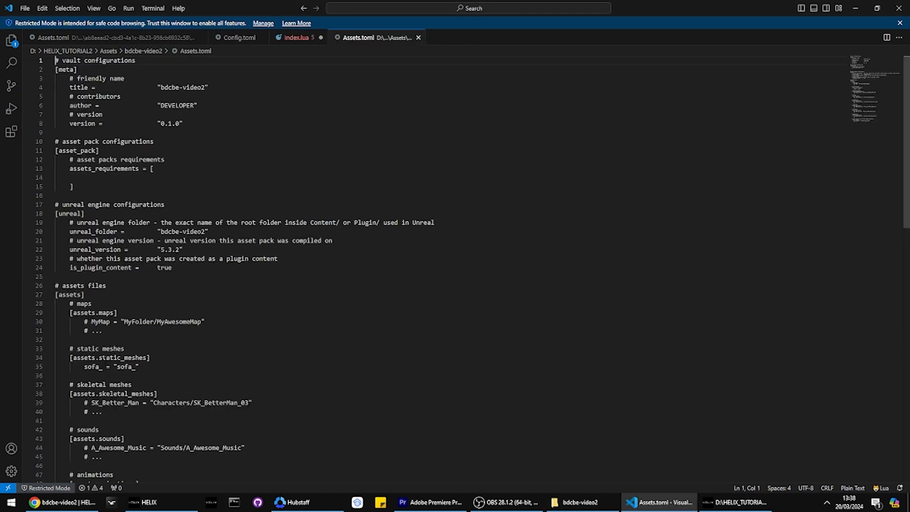
click(291, 38)
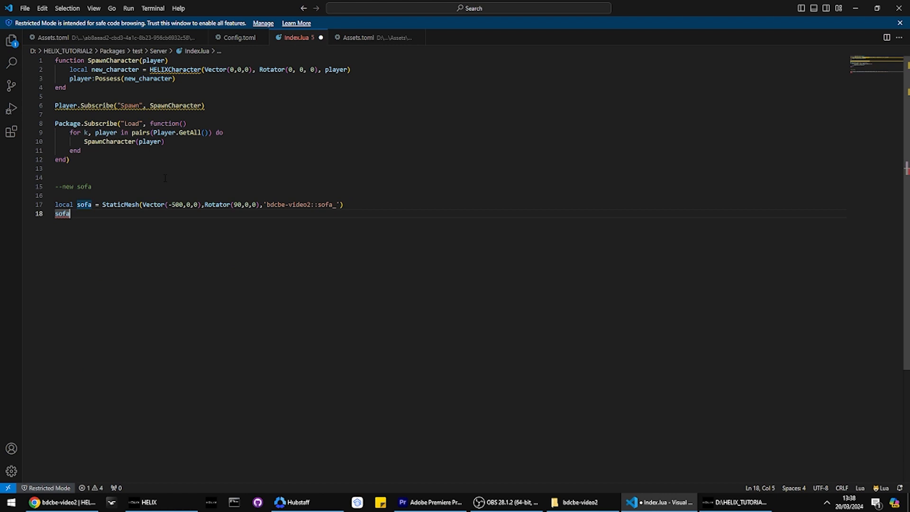
Step: Complete the sofa line as sofa:SetScale(Vector(200,200,200)) and save Index.lua
text(:SetScale)
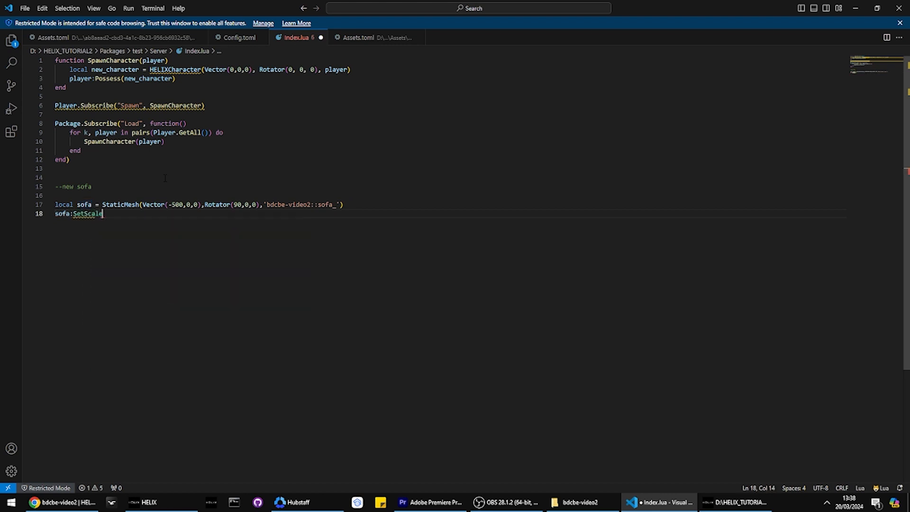
text((Vector()
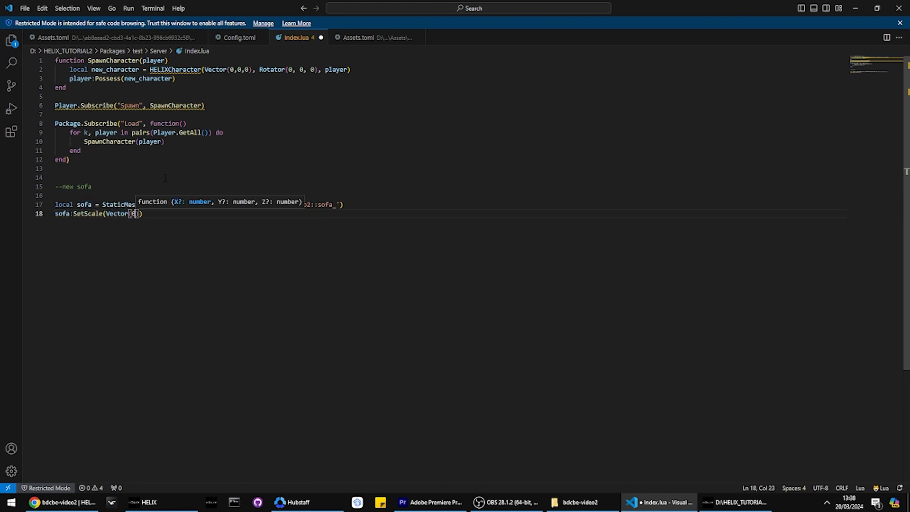
text(200,200,20)
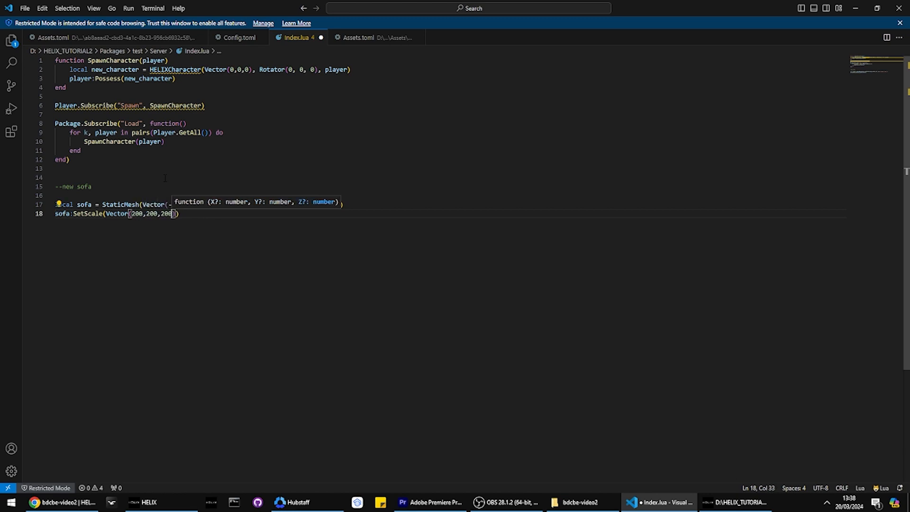
key(ctrl+s)
Step: Switch to the HELIXGameServer console, run package reload all, and approach the scaled sofa in the HELIX client
key(alt+Tab)
key(alt+Tab)
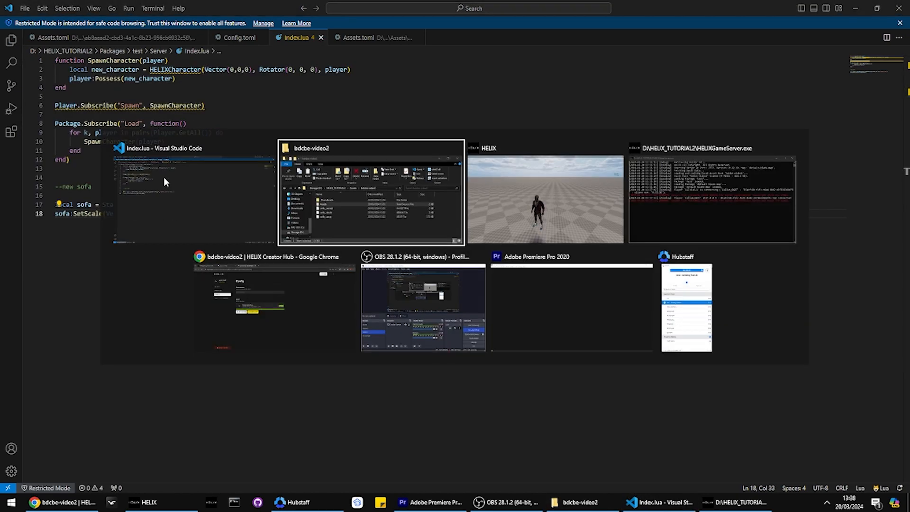
key(alt+Tab)
key(alt+Tab)
key(alt+Tab)
key(alt+Tab)
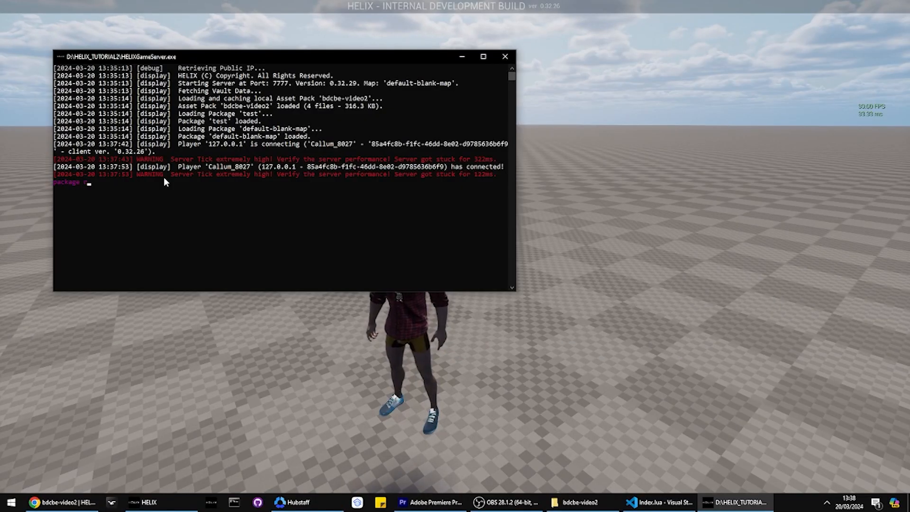
text(ll)
key(Return)
key(alt+Tab)
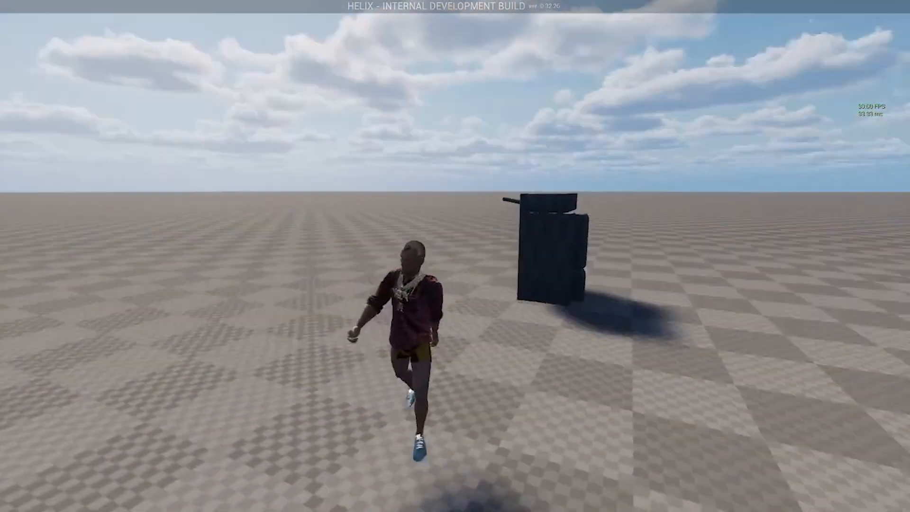
key(w)
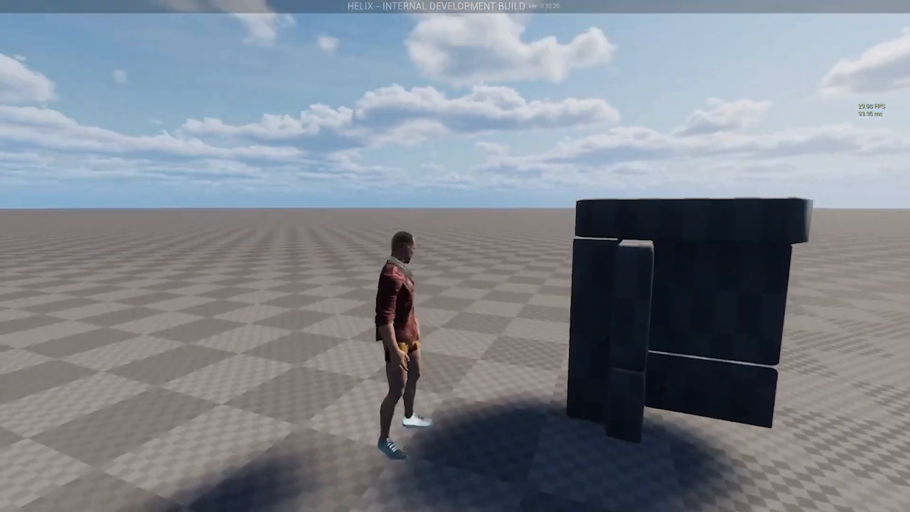
Step: Add sofa:SetRotation(Rotator(0,0,90)) below the SetScale line, save, reload all packages, and check the sofa in the game
key(alt+Tab)
click(507, 192)
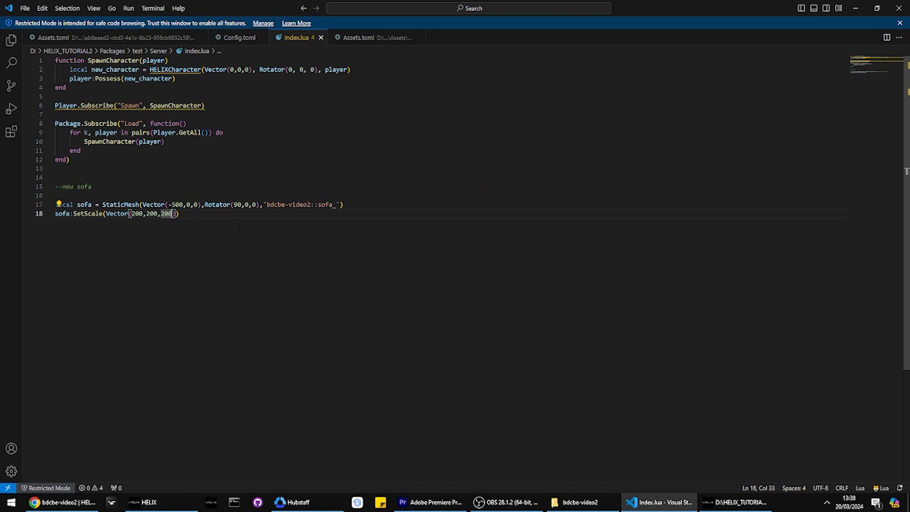
text(sofa:Se)
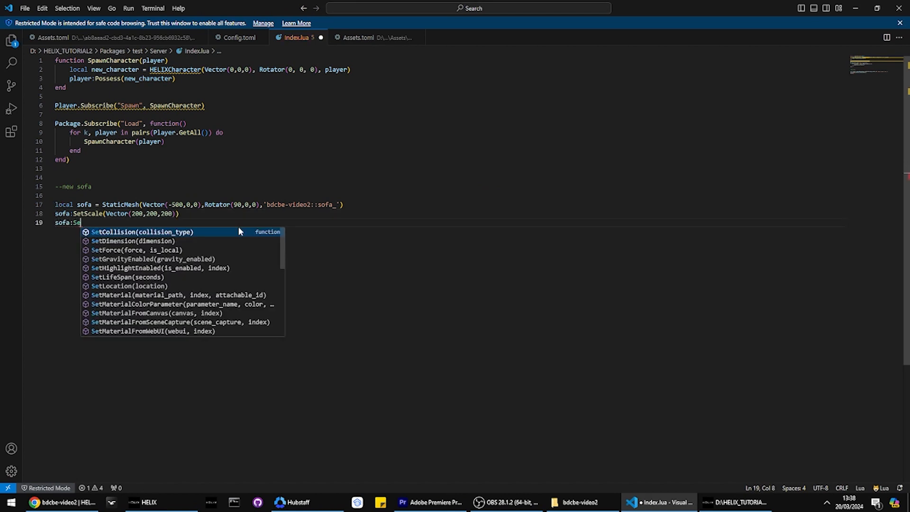
text(tRotat)
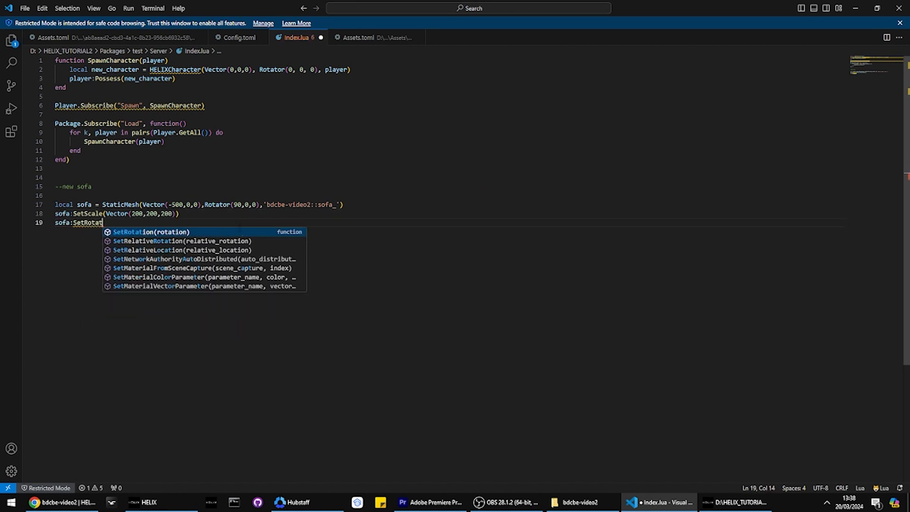
key(Return)
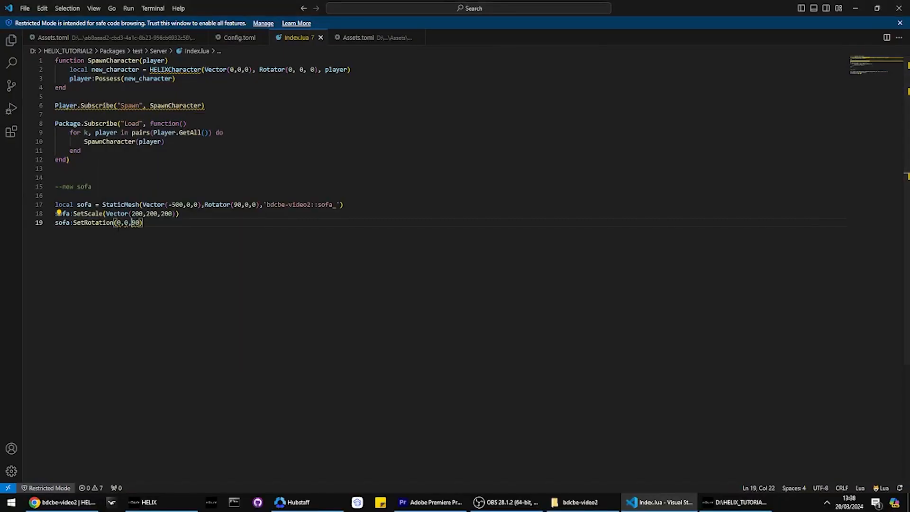
text(Rotator()
key(End)
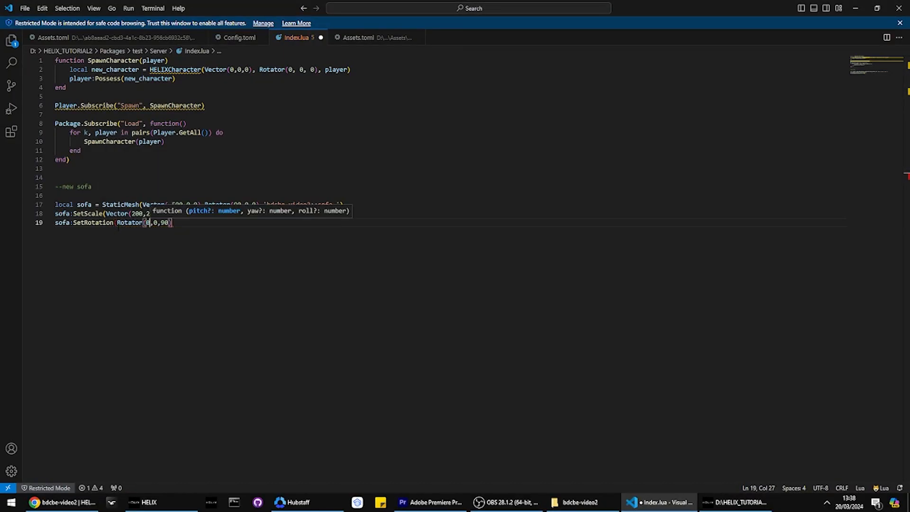
text())
key(ctrl+s)
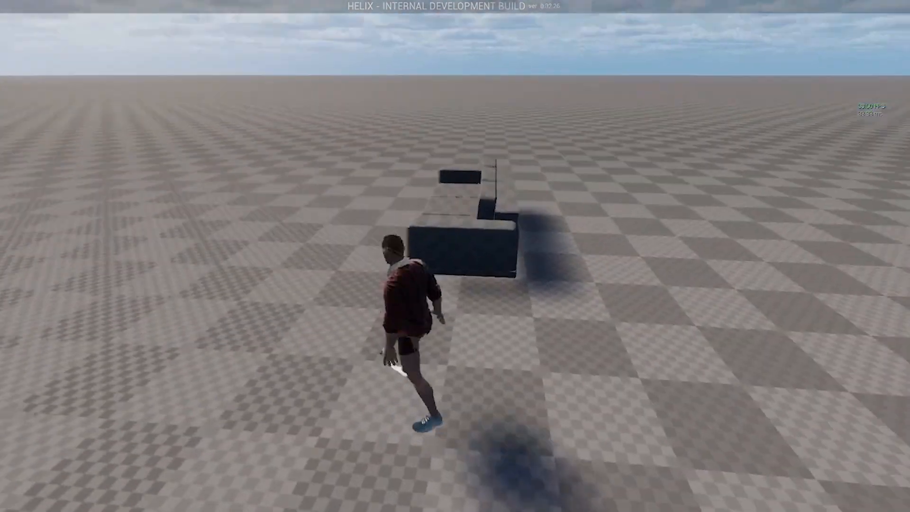
key(d)
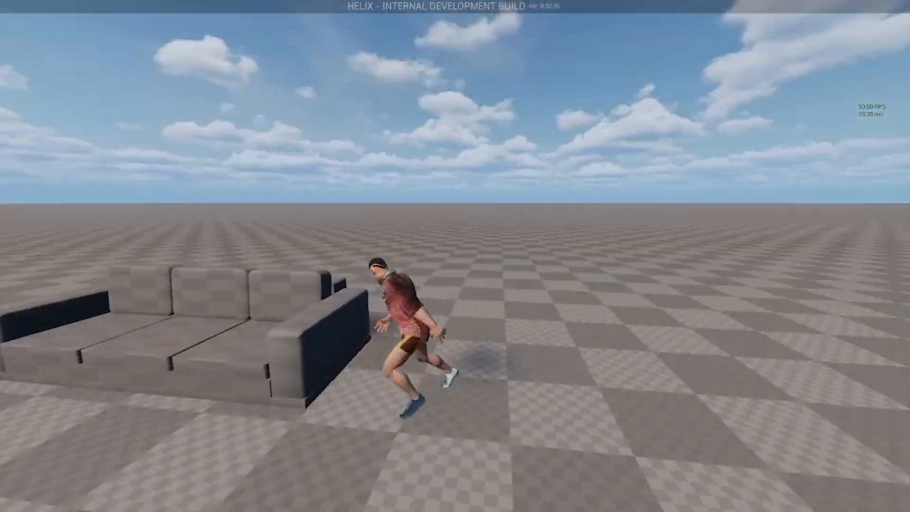
Step: Try to position the sofa with a SetLocation call taking a Vector below the SetRotation line, and reload all packages
key(alt+Tab)
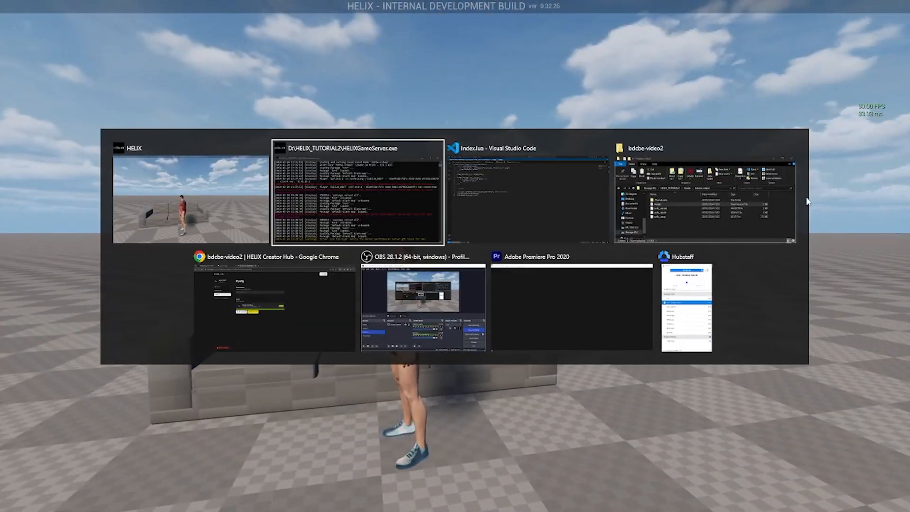
key(alt+Tab)
key(Return)
text(sofa)
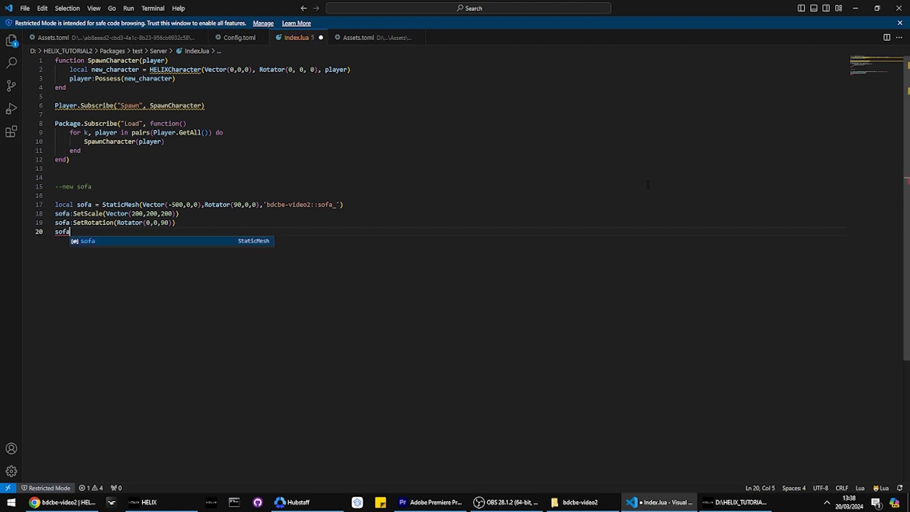
text(:SetPositi)
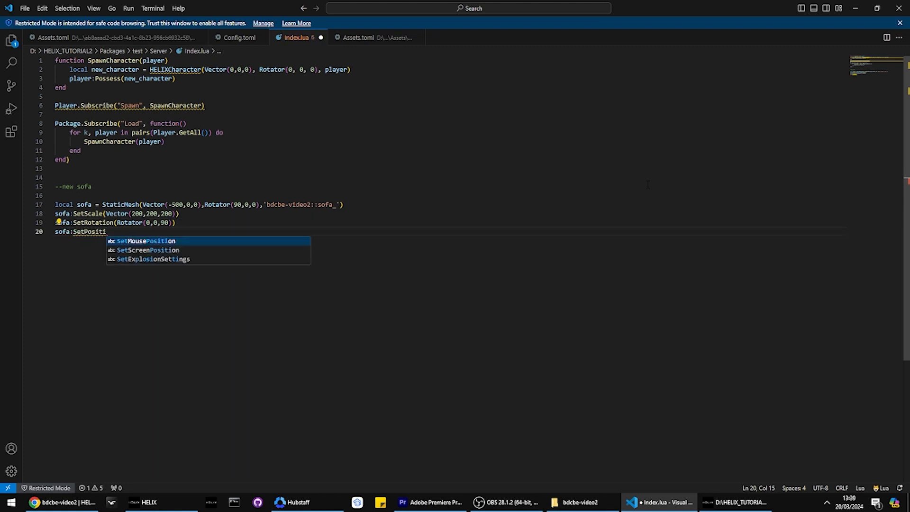
key(ctrl+BackSpace)
text(SetLocation(ve)
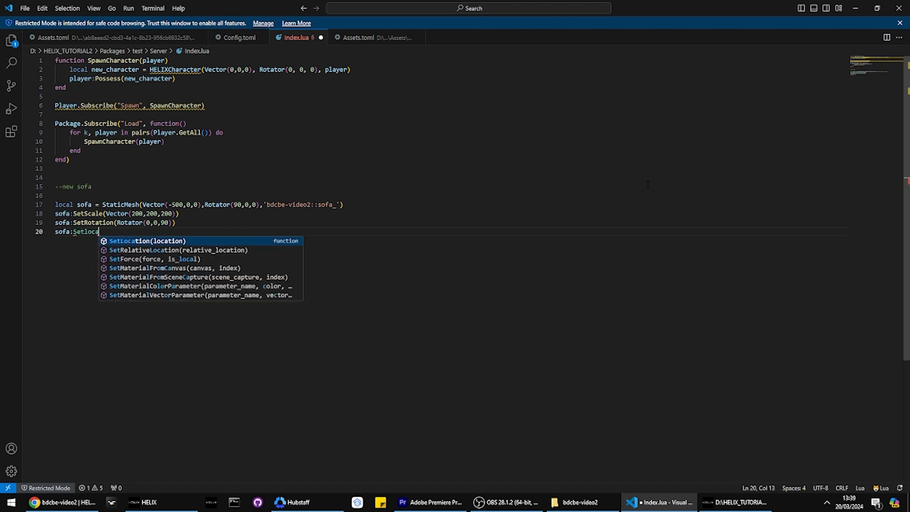
key(Return)
text((Vector(0,0,100)
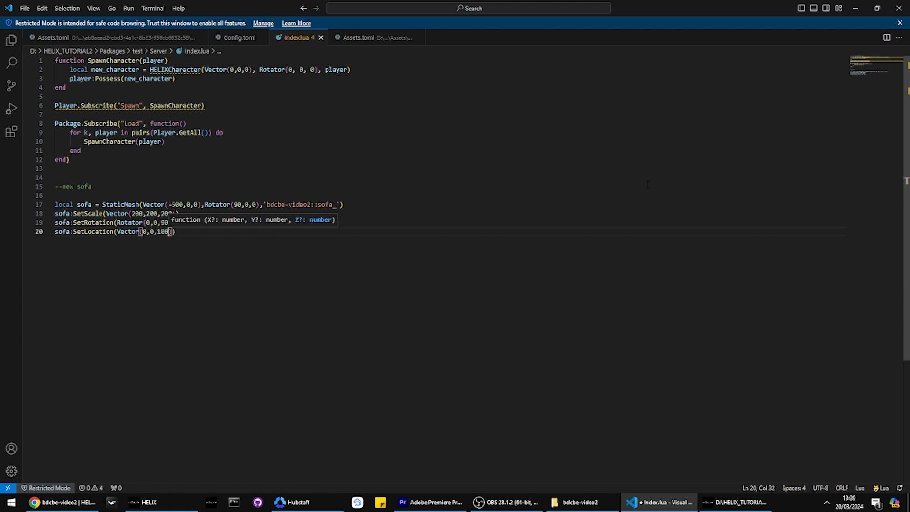
key(alt+Tab)
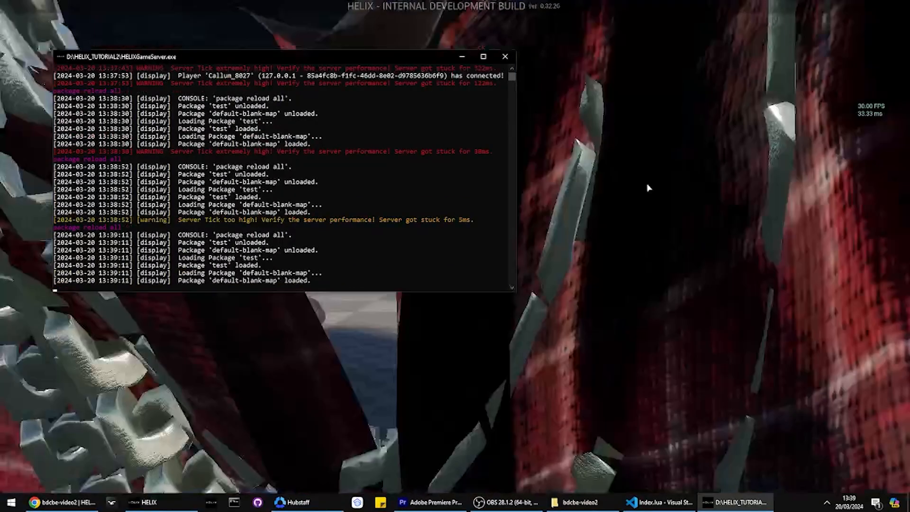
Step: Replace the SetLocation line by setting the Z value in the sofa's StaticMesh Vector to 100, and reload all packages
key(alt+Tab)
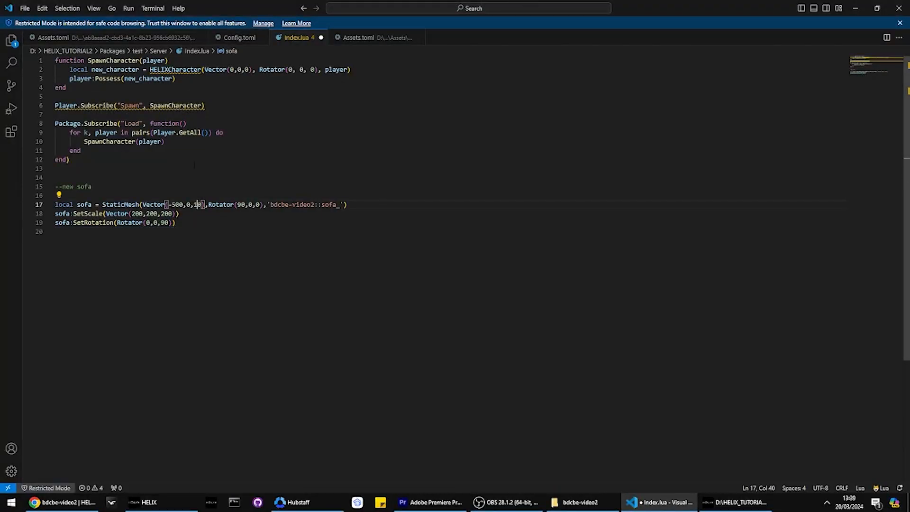
key(alt+Tab)
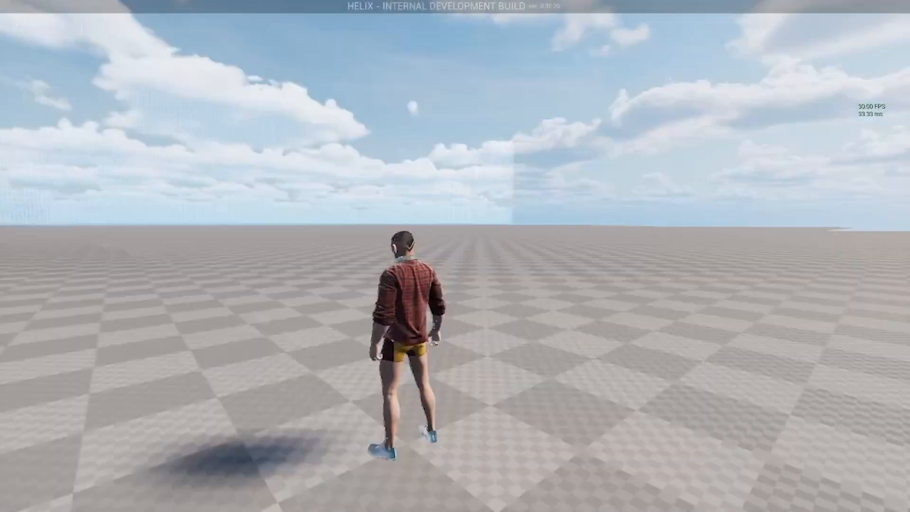
key(alt+Tab)
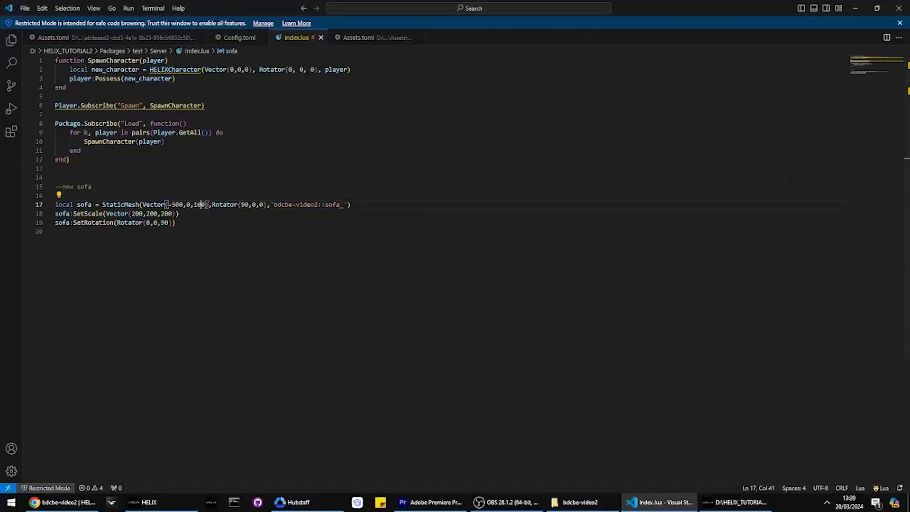
key(alt+Tab)
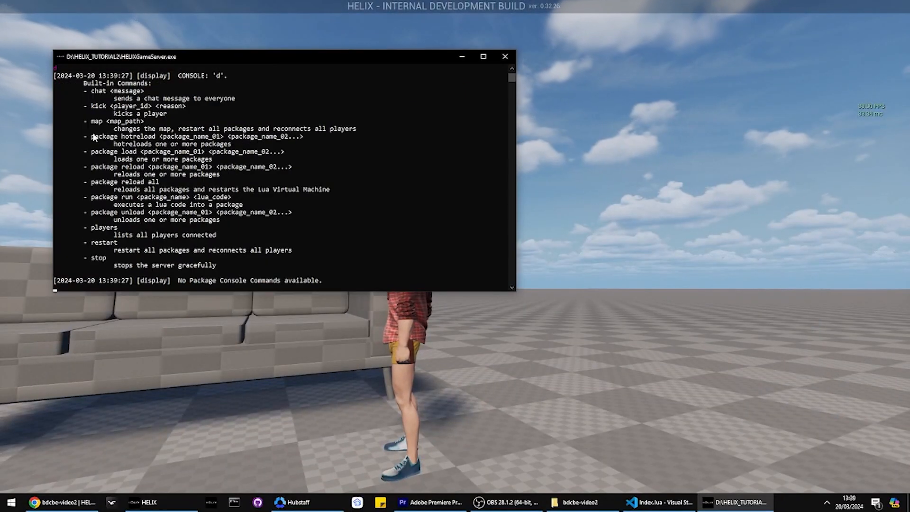
text(package reload all)
key(Return)
key(alt+Tab)
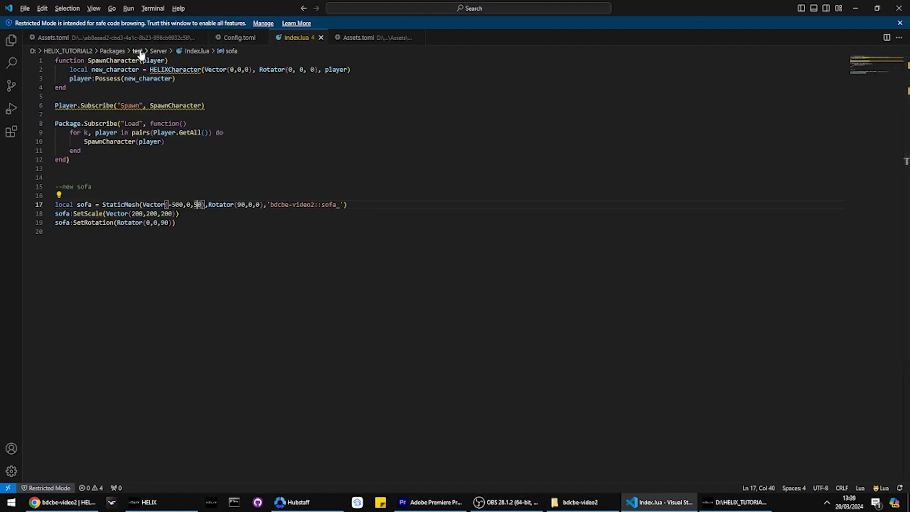
Step: Set the Z value in the sofa's StaticMesh Vector to 20 and save Index.lua
key(alt+Tab)
key(alt+Tab)
key(alt+Tab)
click(194, 205)
text(20)
key(ctrl+s)
Step: Reload all packages in the server console, then clear the Z value in the sofa's StaticMesh Vector in Index.lua
key(alt+Tab)
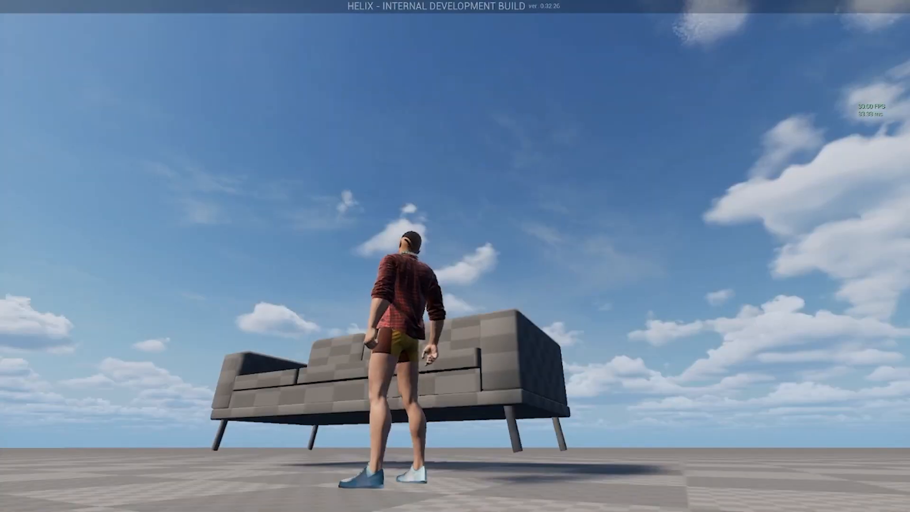
key(alt+Tab)
key(alt+Tab)
key(alt+Tab)
key(alt+Tab)
key(Up)
key(Return)
Step: Return to the HELIX client, walk around the sofa, and jump onto it to test its placement and collision
key(alt+Tab)
key(alt+Tab)
key(BackSpace)
key(BackSpace)
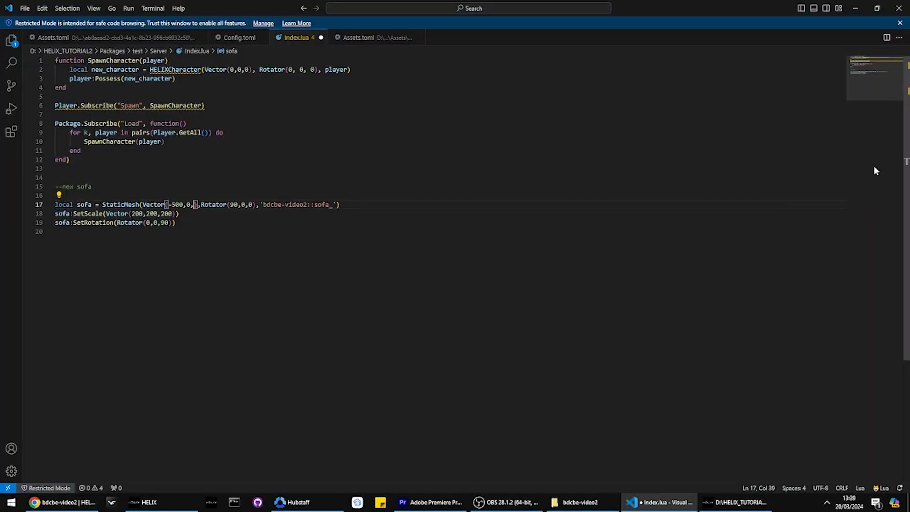
key(alt+Tab)
key(a)
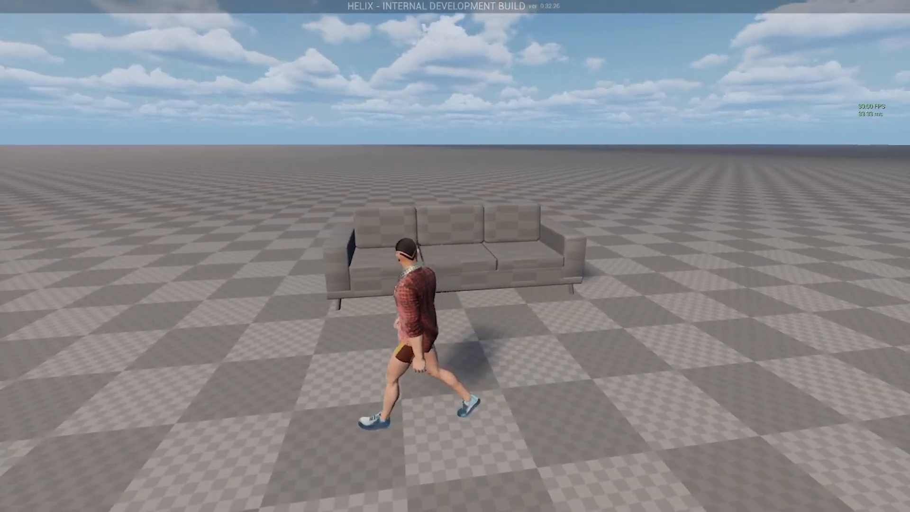
key(w)
key(space)
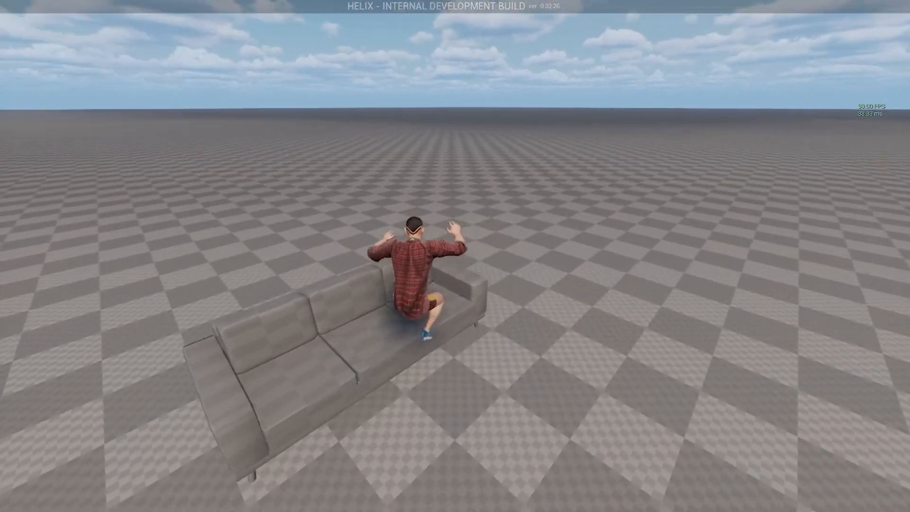
key(s)
key(w)
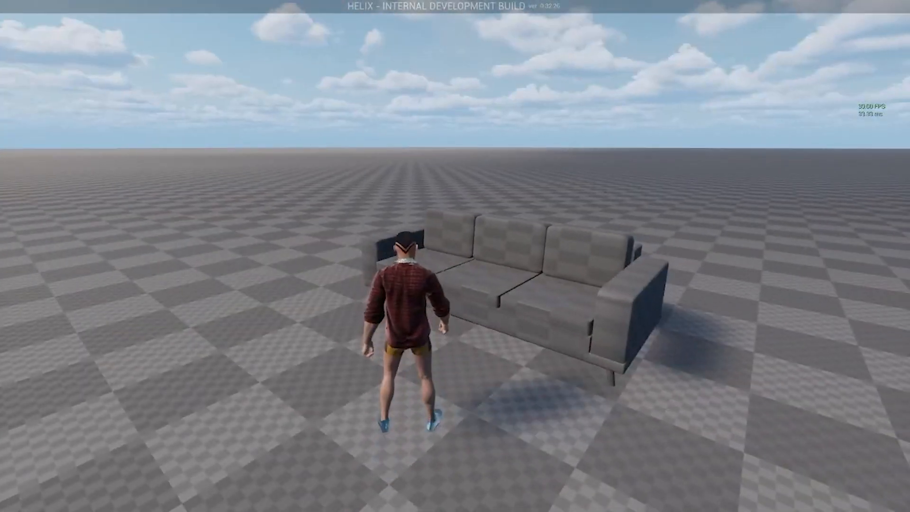
Step: Switch to Chrome, close the Discord page, and show the HELIX Developers Quick Start documentation
key(alt+Tab)
click(313, 264)
click(162, 4)
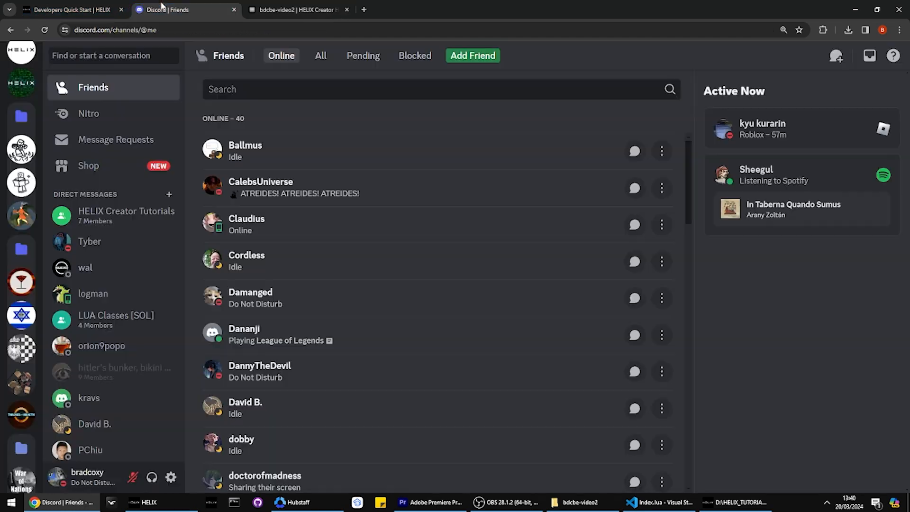
click(107, 5)
click(234, 9)
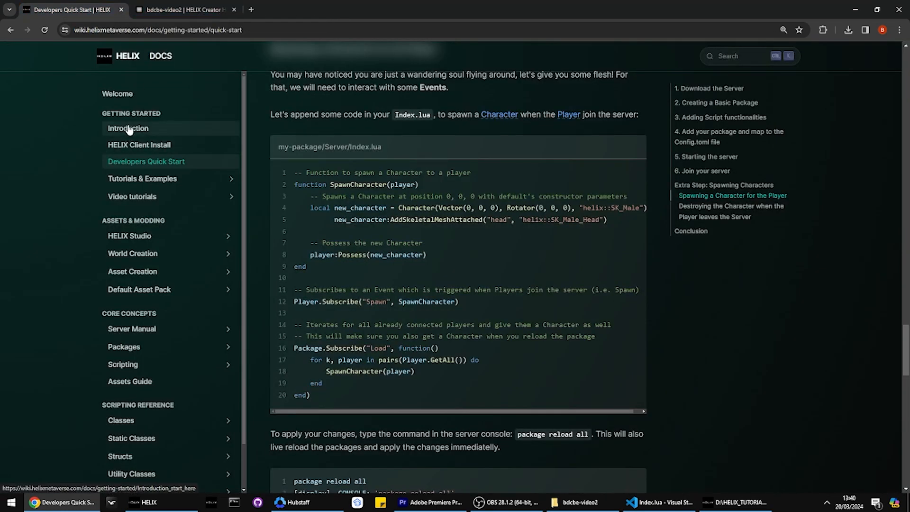
Step: Open the Painting Meshes tutorial from Tutorials & Examples and view its section on replacing a mesh material with the default material
click(137, 180)
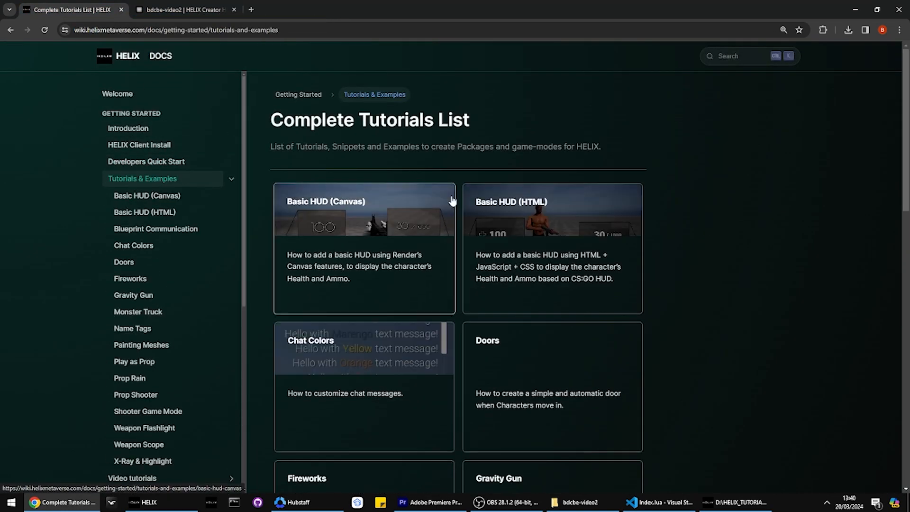
scroll(532, 211, down, 6)
scroll(440, 273, down, 4)
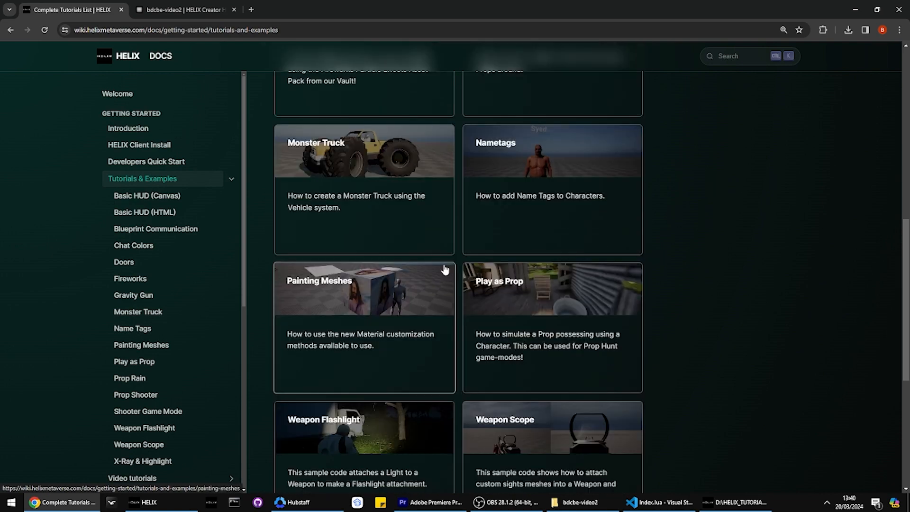
click(341, 297)
scroll(369, 254, down, 10)
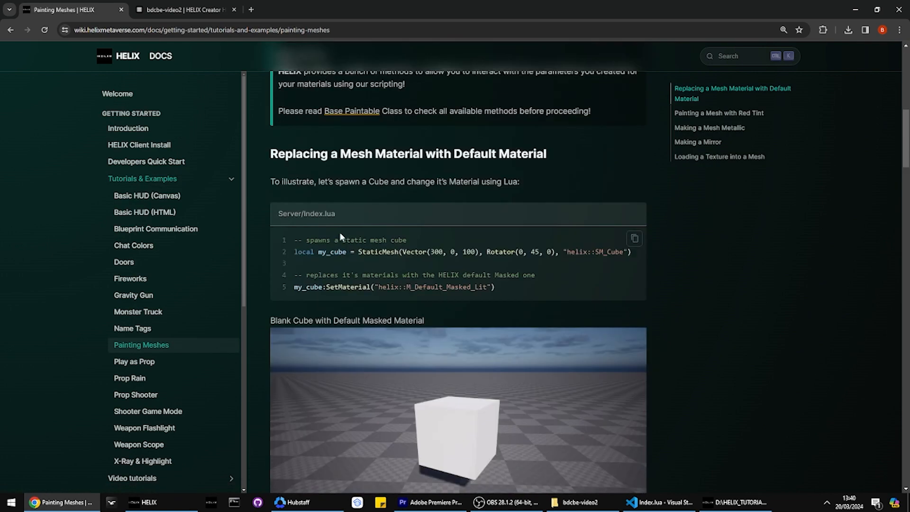
Step: Copy the SetMaterial line that applies helix::M_Default_Masked_Lit from the default material example in the Painting Meshes tutorial
triple_click(350, 284)
key(ctrl+c)
scroll(374, 213, down, 8)
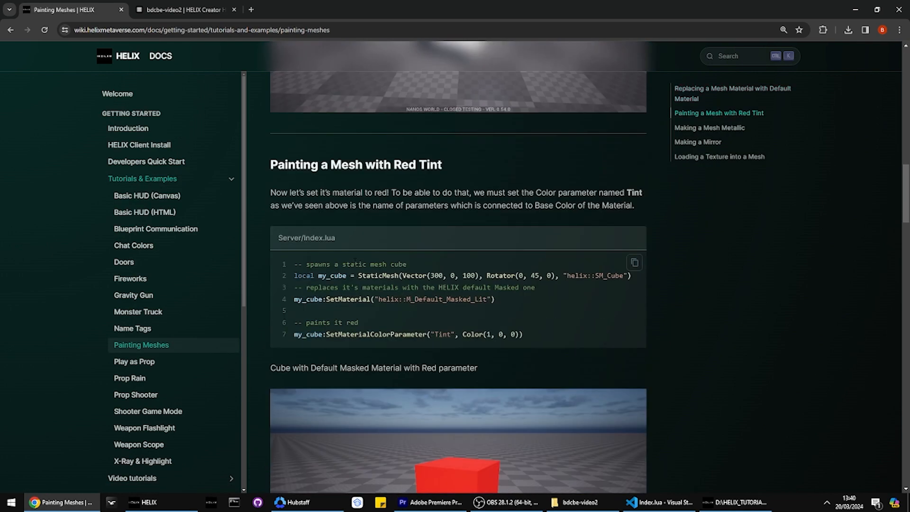
scroll(378, 203, up, 5)
scroll(422, 161, down, 3)
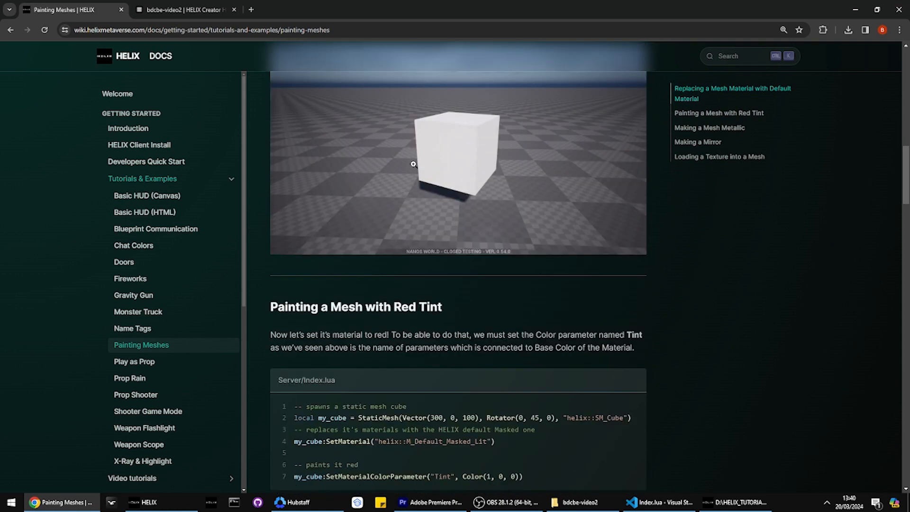
scroll(413, 164, up, 4)
Step: Switch to Index.lua in VS Code and add sofa:SetMaterial("helix::M_Default_Masked_Lit") below the sofa's SetRotation line
key(alt+Tab)
key(alt+Tab)
key(alt+Tab)
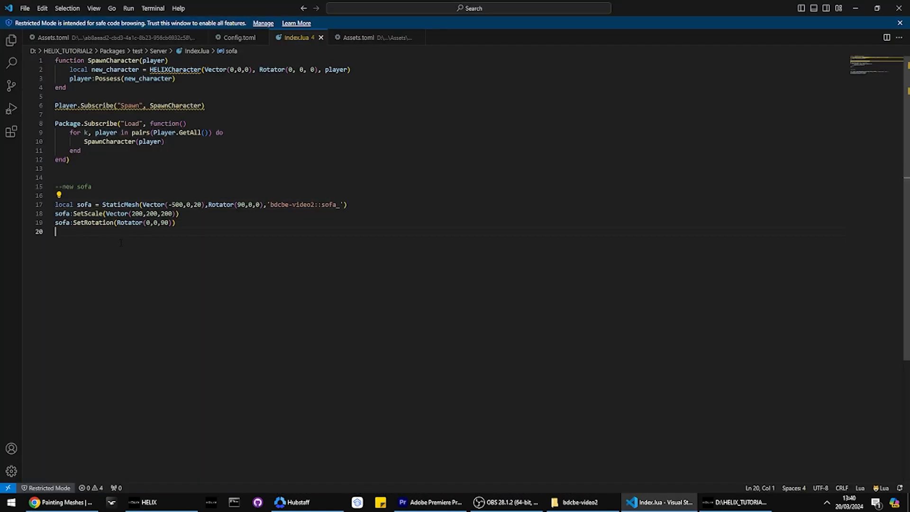
key(ctrl+v)
text(sofa)
click(70, 244)
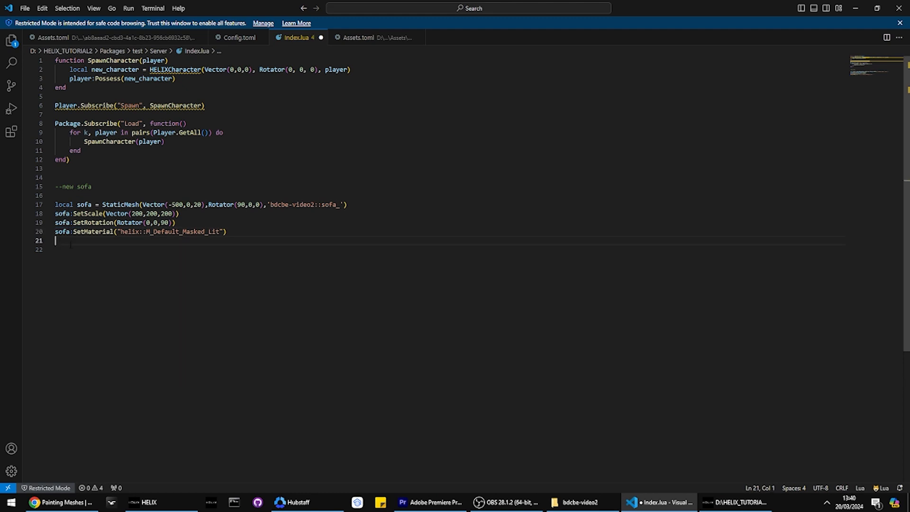
Step: Run package reload all in the server console, then return to the HELIX client and inspect the sofa's new material
key(alt+Tab)
key(alt+Tab)
key(alt+Tab)
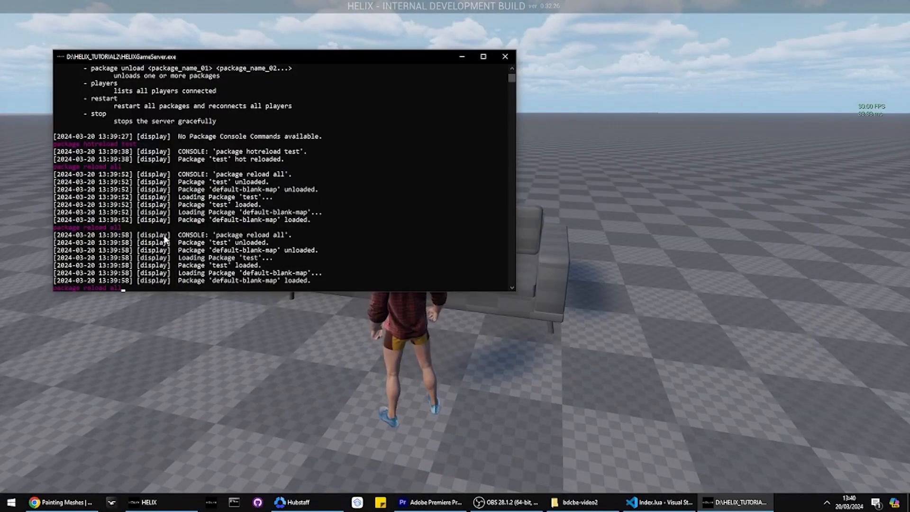
key(alt+Tab)
key(w)
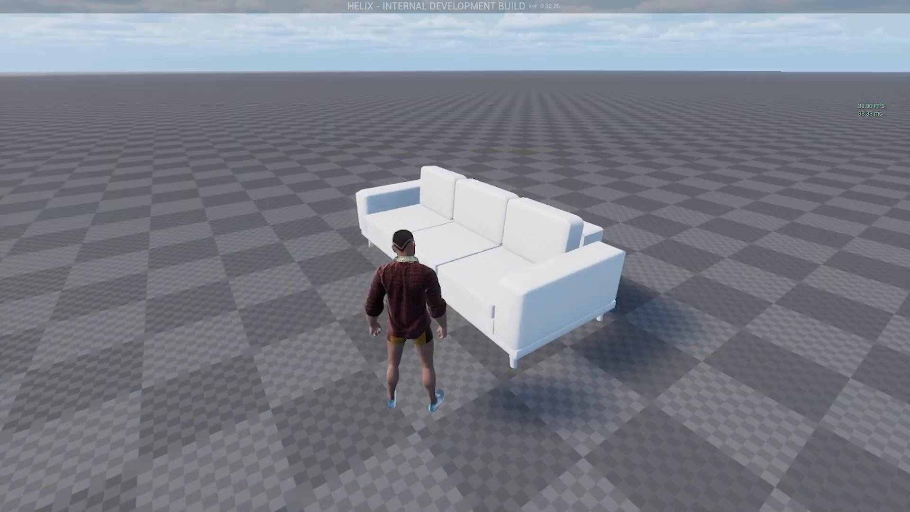
key(w)
Step: Return to the Painting Meshes tutorial in Chrome and copy the SetMaterialColorParameter call from the red tint example, without the my_cube prefix
key(alt+Tab)
Step: In Index.lua, add sofa:SetMaterialColorParameter("Tint", Color(1, 0, 0)) below the sofa's SetMaterial line
key(alt+Tab)
key(alt+Tab)
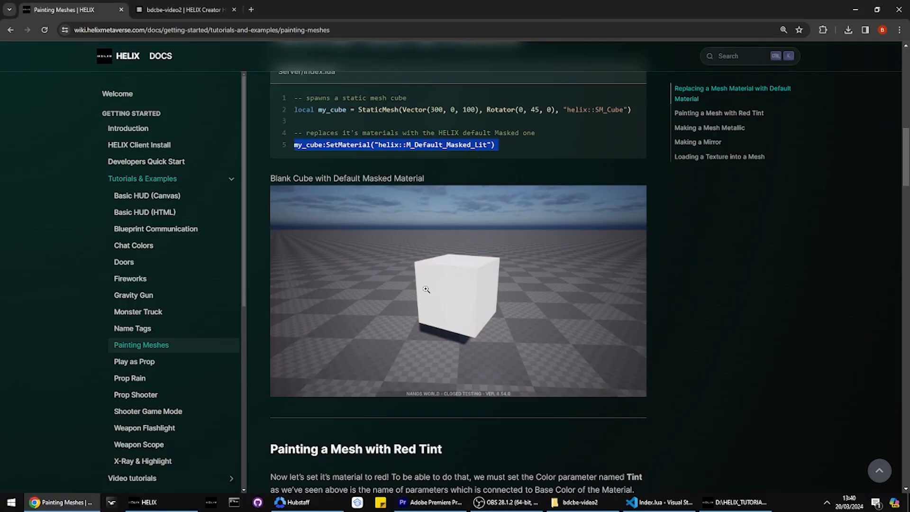
scroll(364, 314, down, 5)
triple_click(396, 340)
drag(326, 335, 528, 334)
key(ctrl+c)
key(alt+Tab)
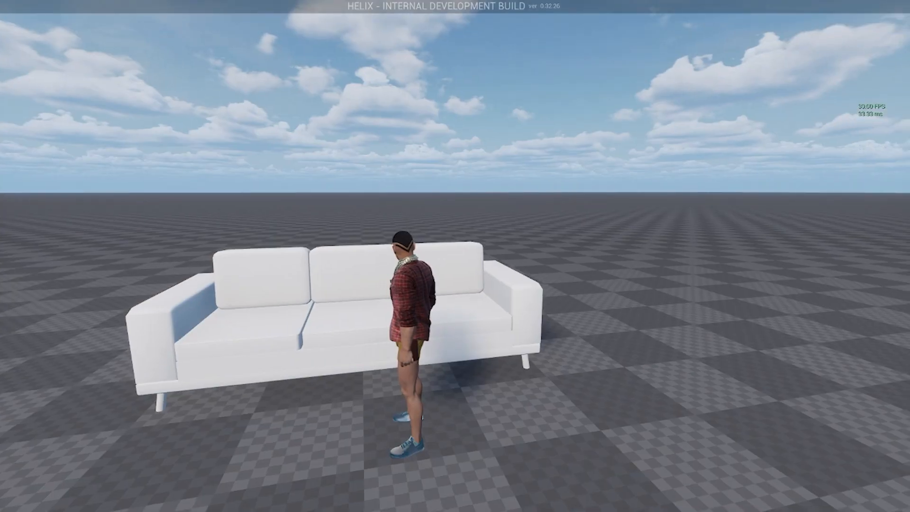
key(alt+Tab)
key(alt+Tab)
key(alt+Tab)
text(sofa:)
key(ctrl+v)
key(Return)
key(Return)
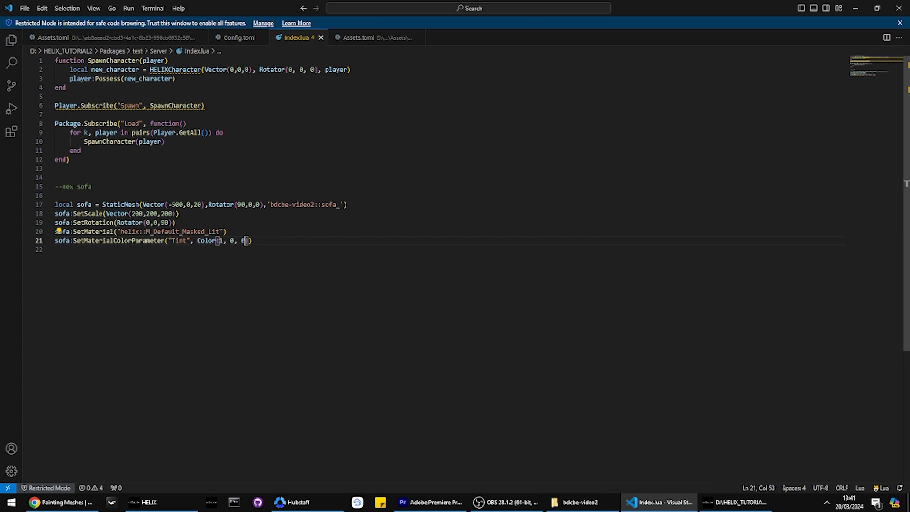
Step: Reload the packages on the server and walk around the sofa in the HELIX client to check its tint
key(alt+Tab)
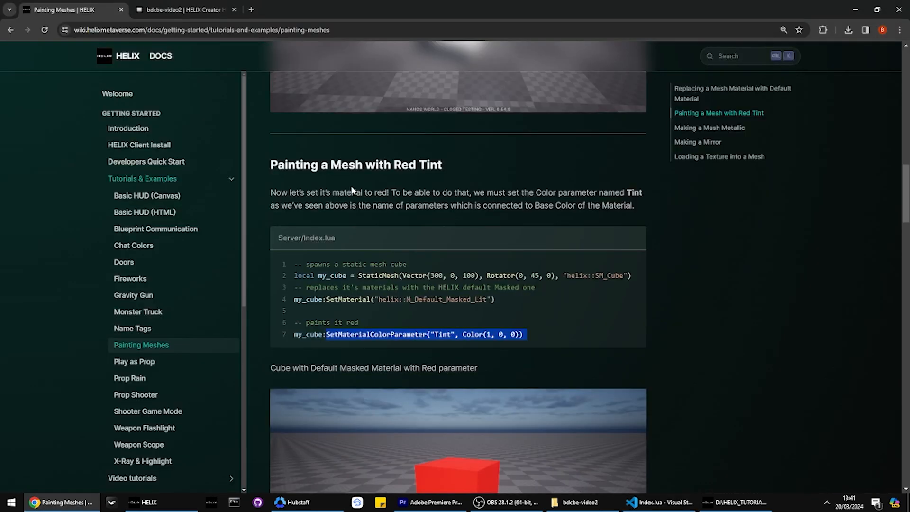
key(alt+Tab)
key(alt+Tab)
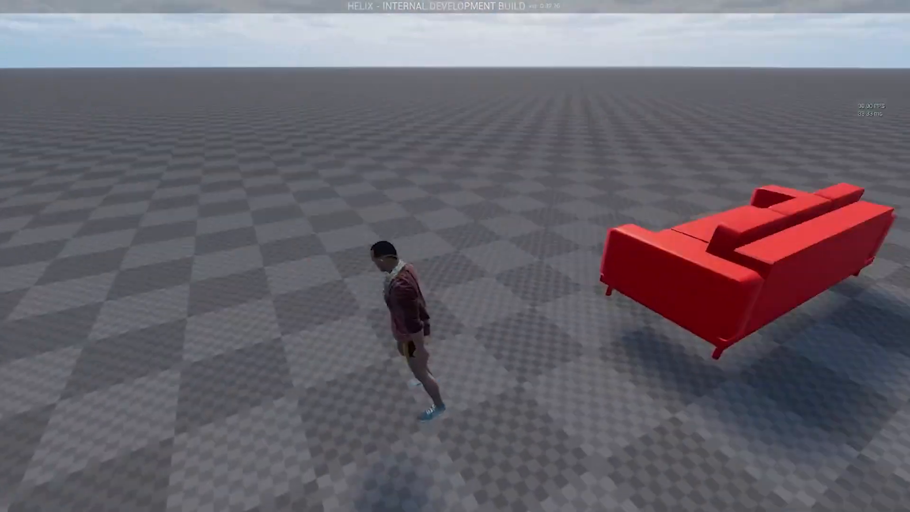
key(w)
key(s)
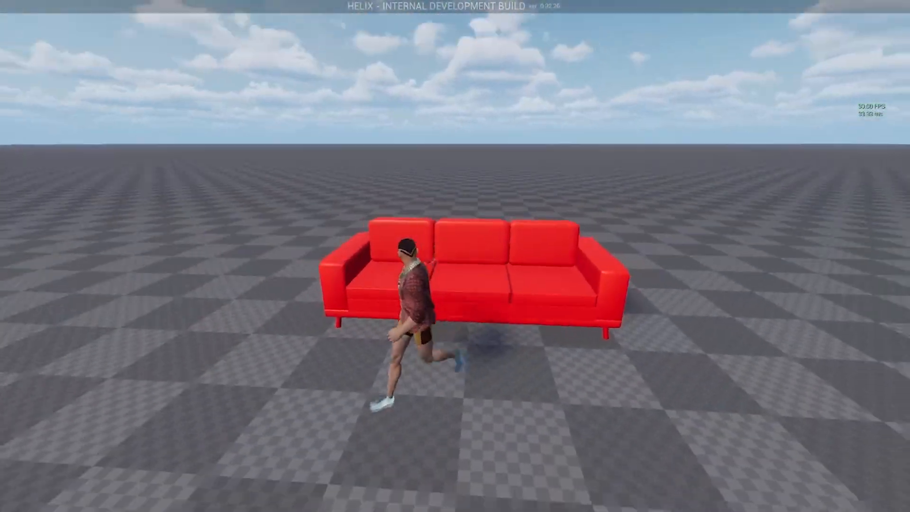
key(d)
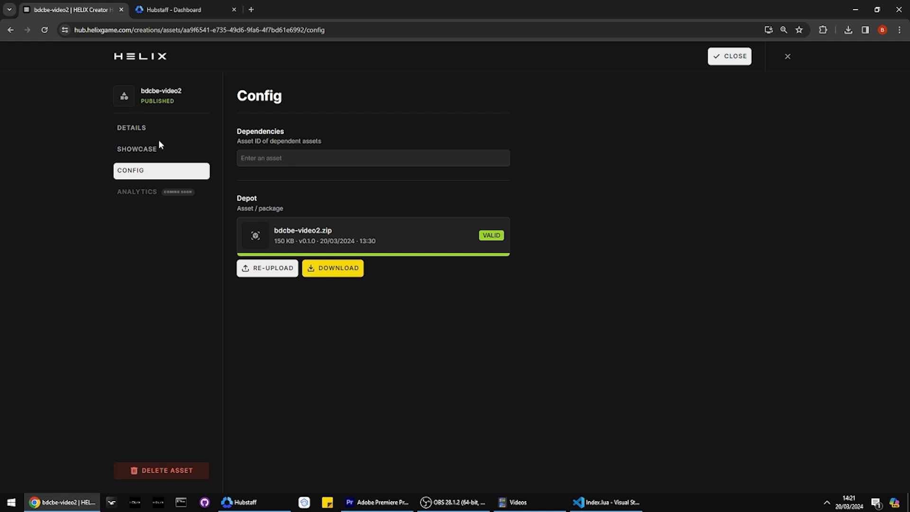
Step: In the bdcbe-video2 asset details on the HELIX Creator Hub, set the display name to Comfy Sofa and the price to 500
click(148, 132)
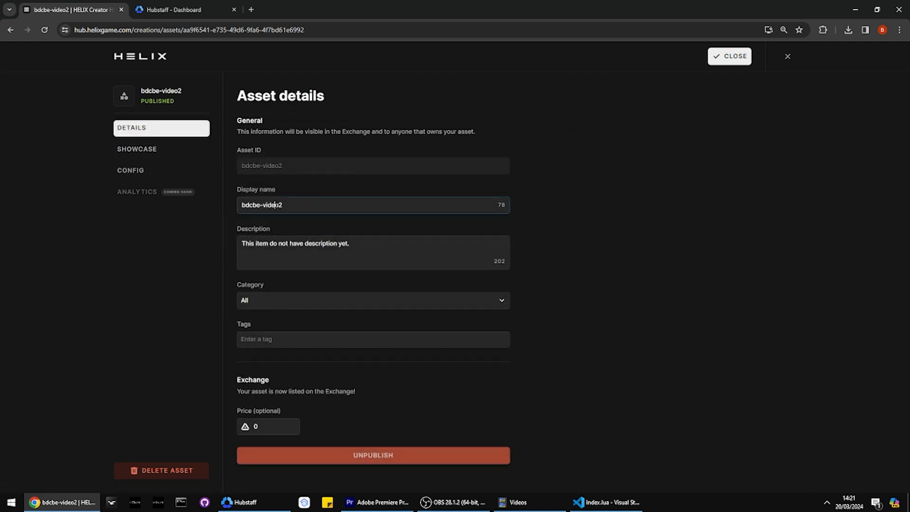
click(284, 307)
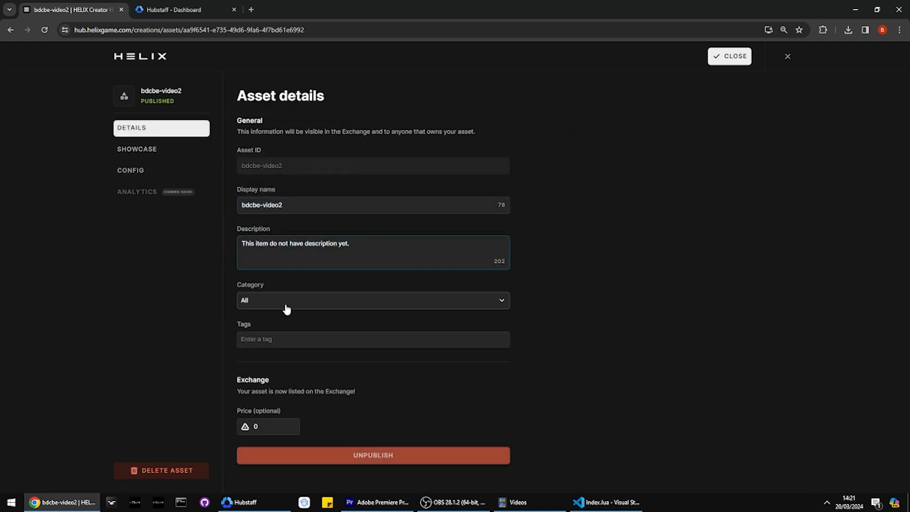
click(212, 362)
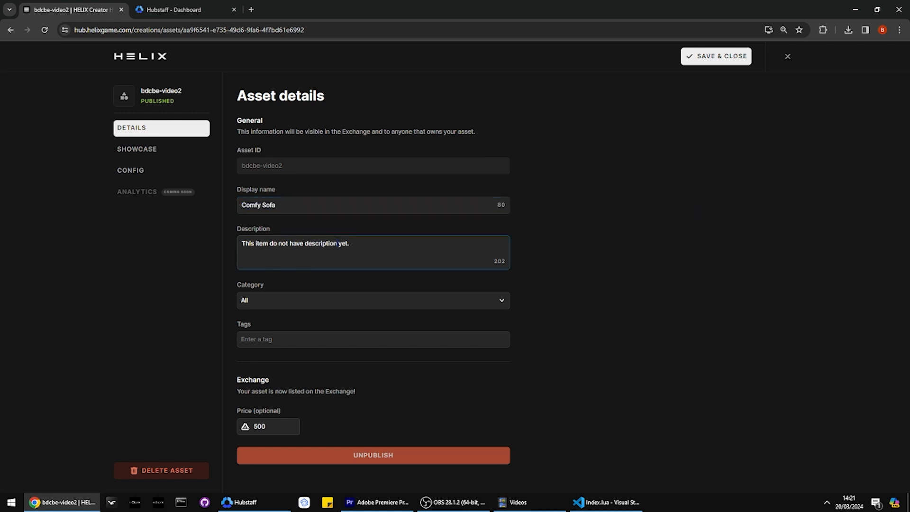
Step: Set the asset's description to "the most comfy sofa you can find", its category to Props, and its tags to sofa and mesh
text(the most comfy sofa you can find)
click(286, 301)
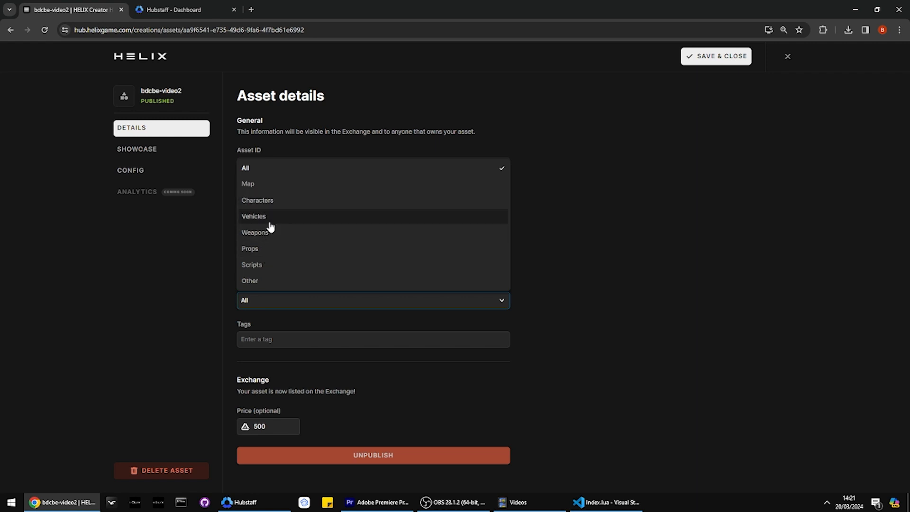
click(247, 249)
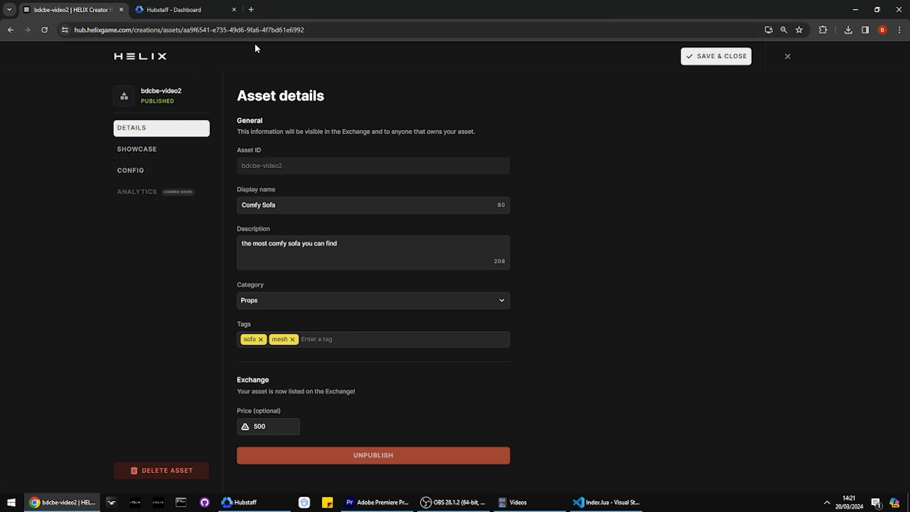
Step: Upload the sofa PNG from Downloads as the asset's showcase icon, framing the crop on the sofa, and save and close the asset
click(161, 150)
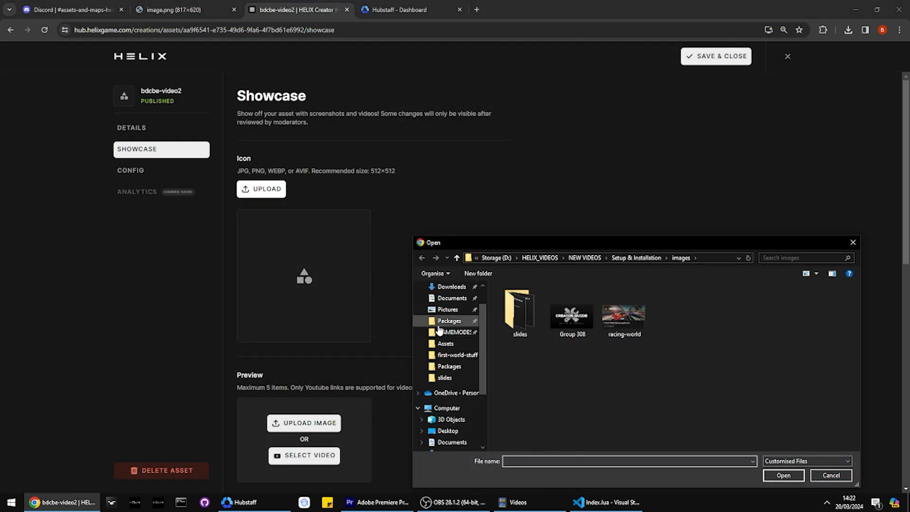
scroll(445, 341, up, 3)
click(440, 317)
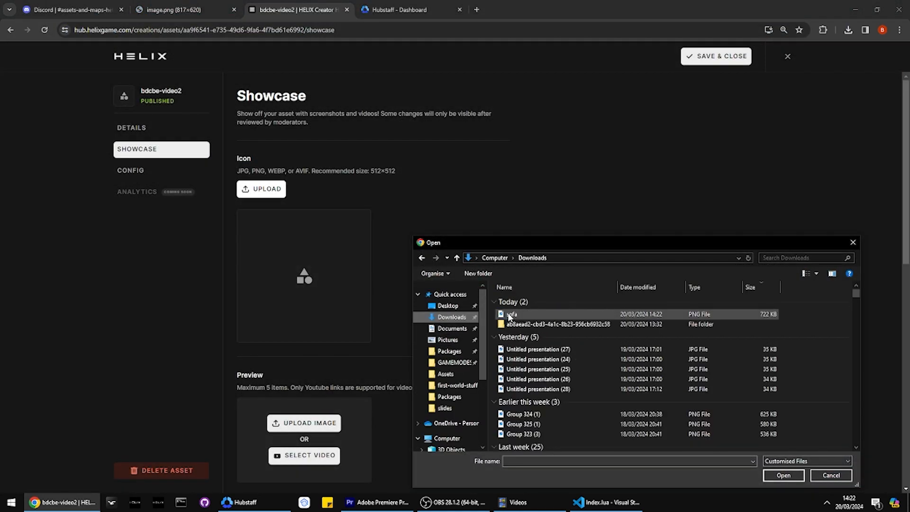
double_click(512, 316)
drag(441, 278, 458, 237)
drag(357, 358, 311, 357)
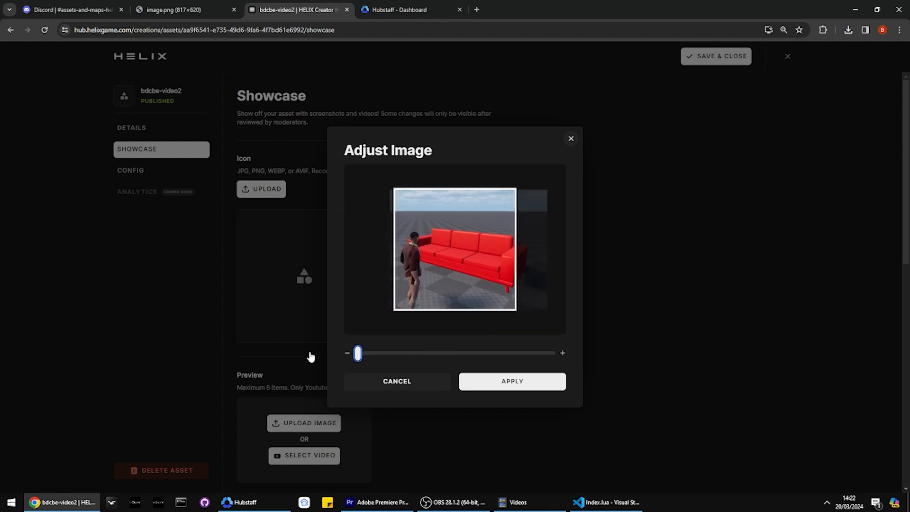
drag(450, 274, 426, 276)
click(502, 381)
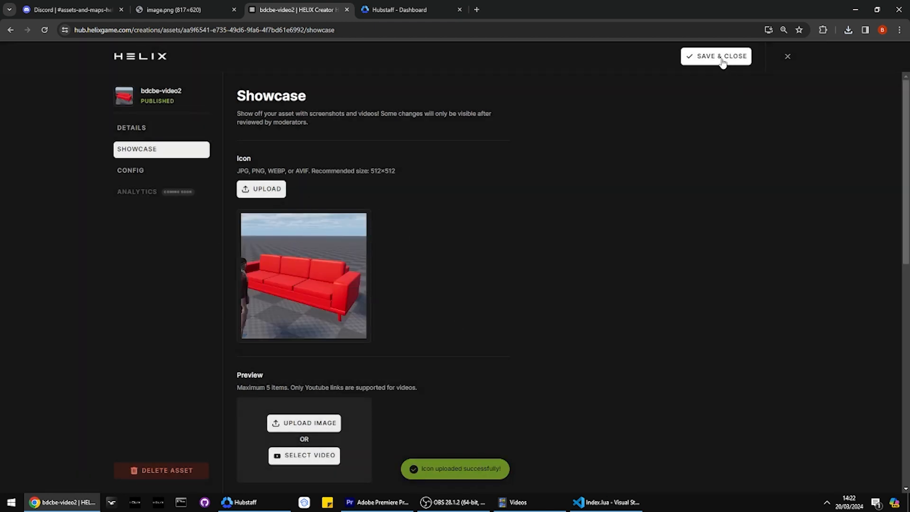
click(715, 56)
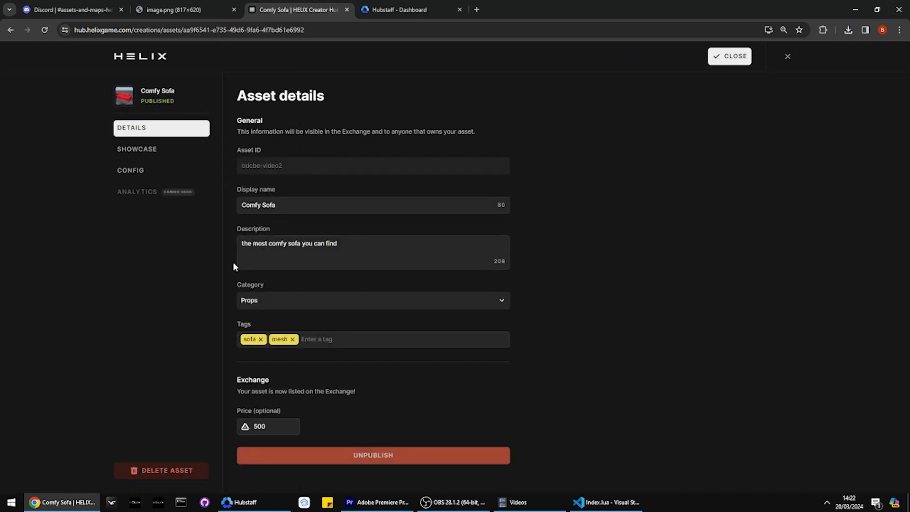
click(723, 59)
Step: Open the HELIX Exchange, filter the assets by Props, and view the Comfy Sofa listing and its details
click(330, 58)
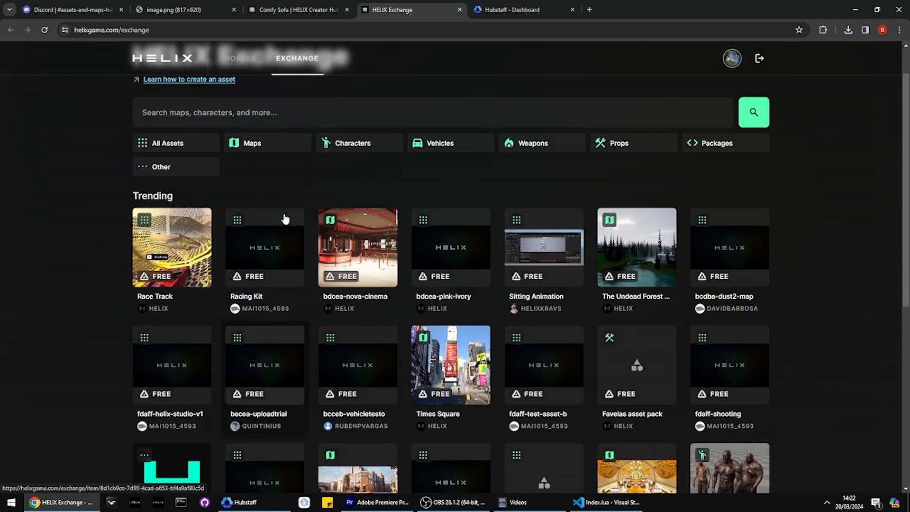
scroll(286, 216, down, 7)
scroll(389, 270, up, 10)
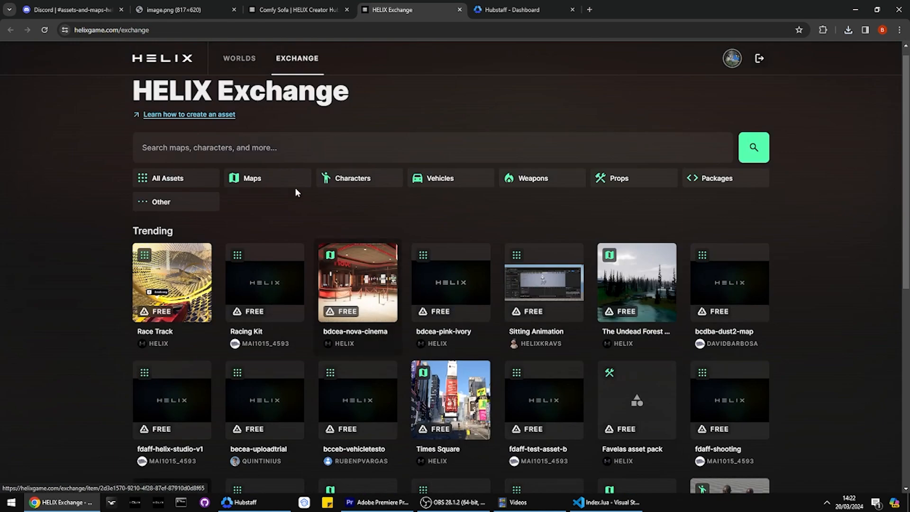
click(616, 181)
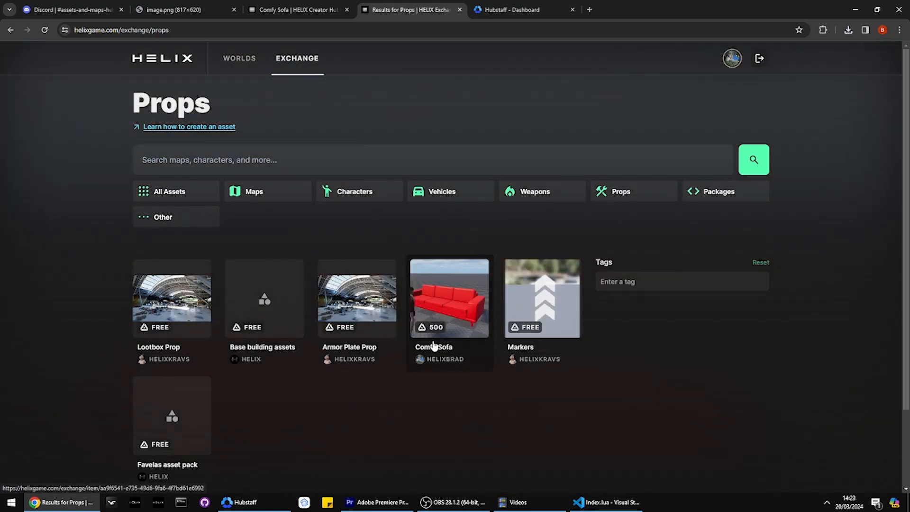
click(436, 305)
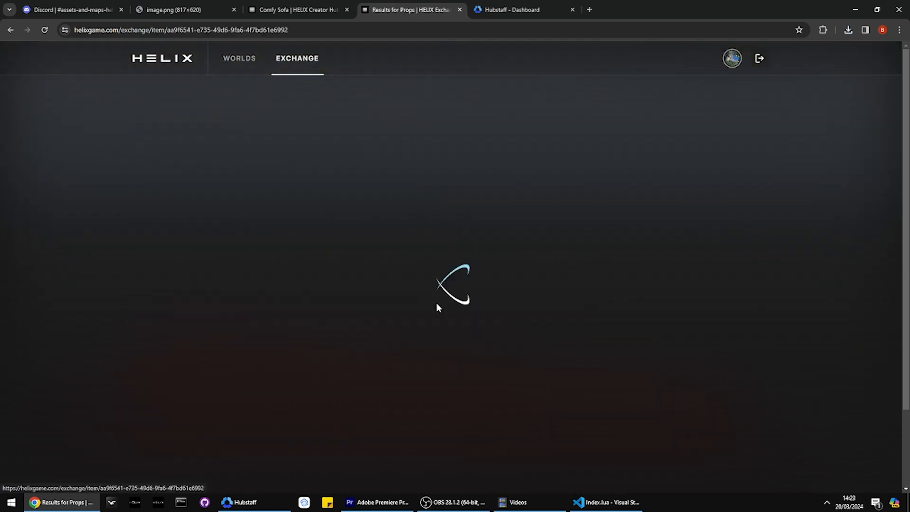
scroll(603, 223, down, 2)
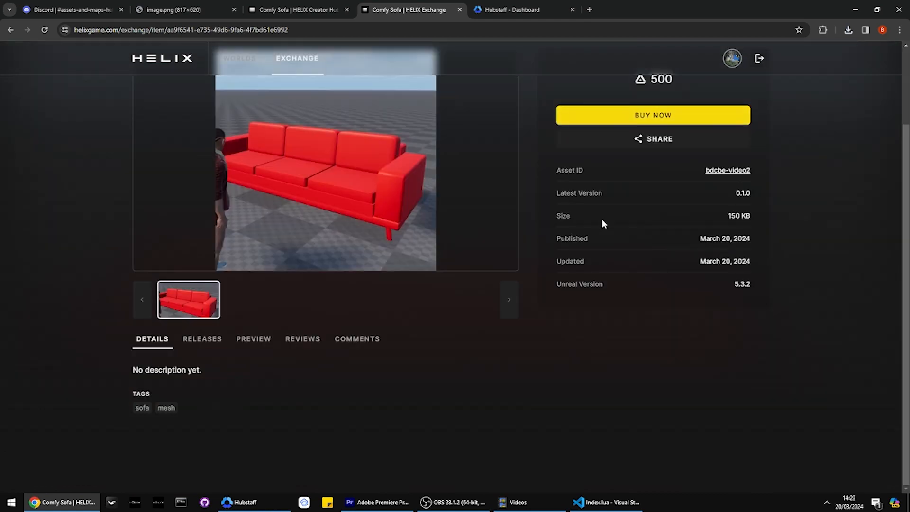